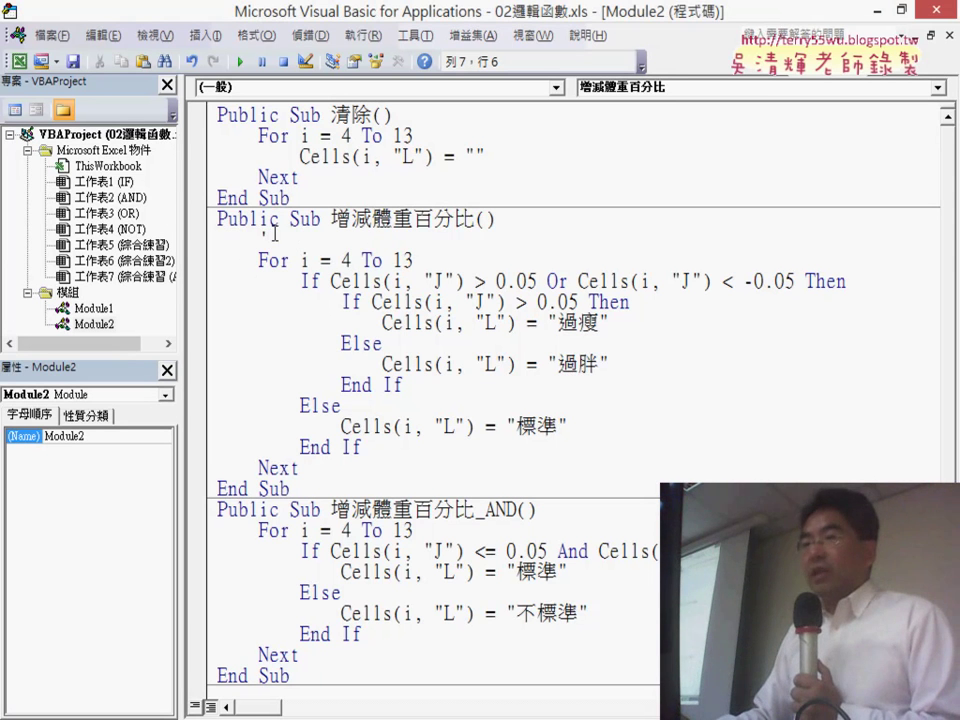
- Write the comment '1.迴圈 on the line above the For loop in 增減體重百分比
key(shift+Left)
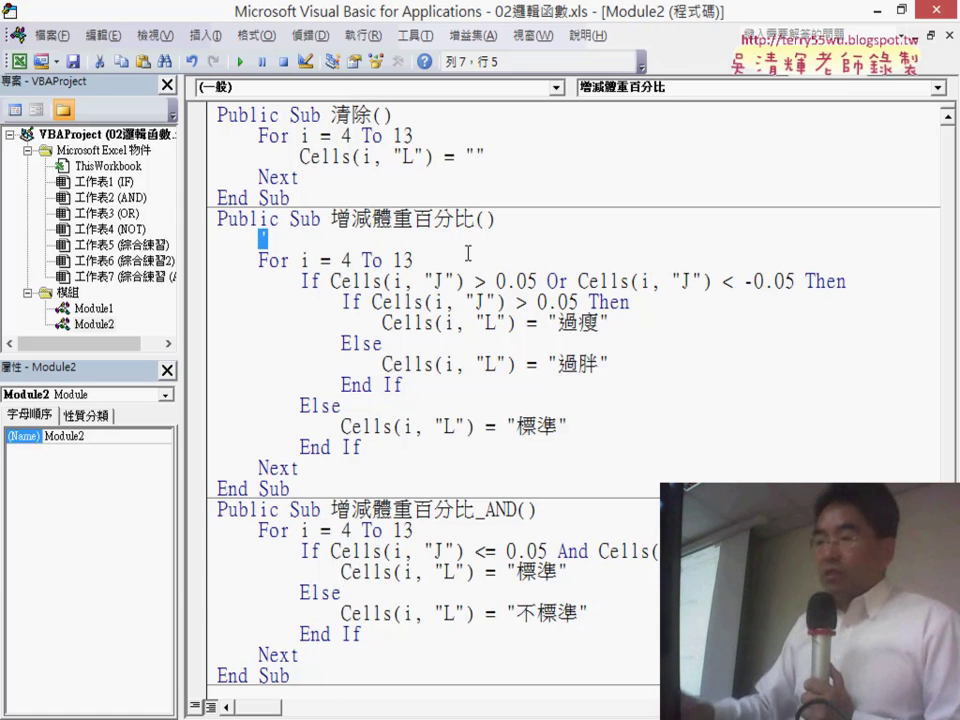
click(268, 239)
text(1)
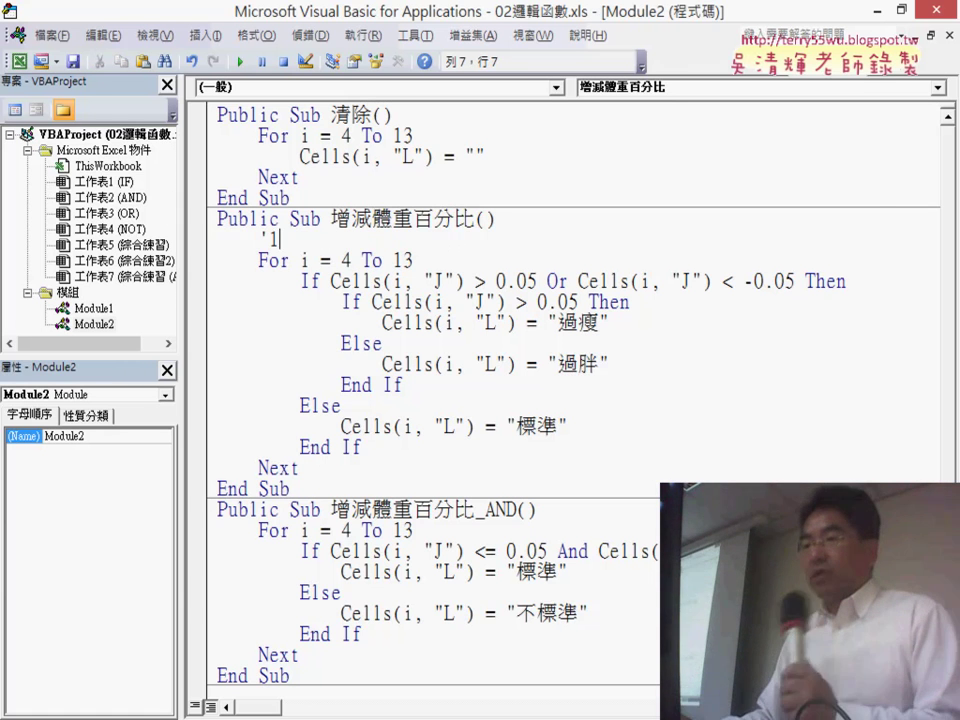
text(.)
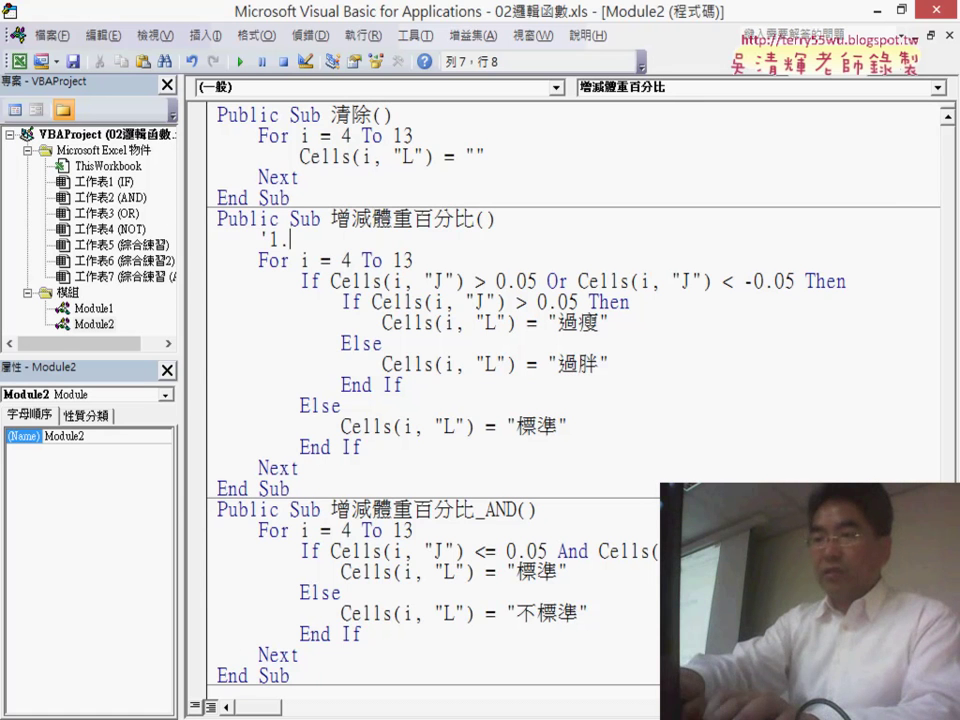
mouse_move(325, 719)
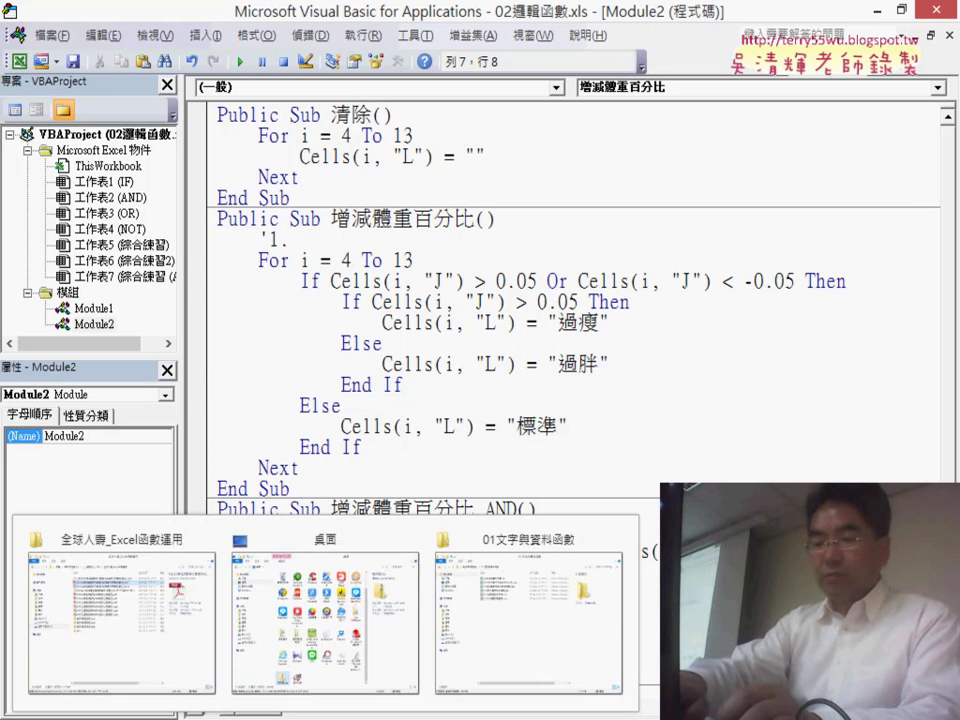
text(全)
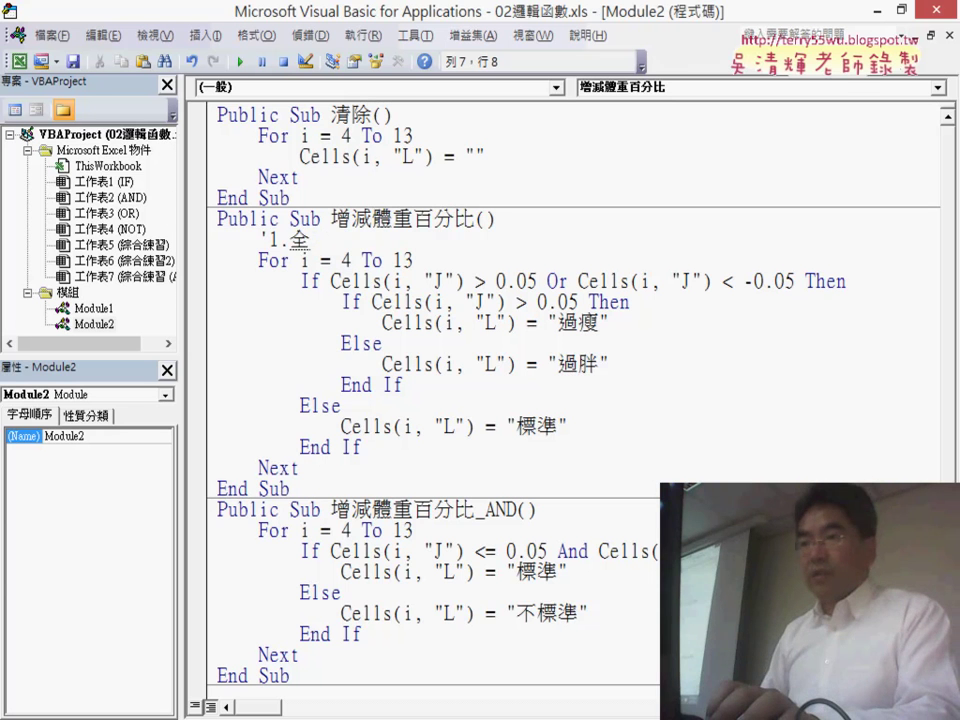
key(BackSpace)
text(迴圈)
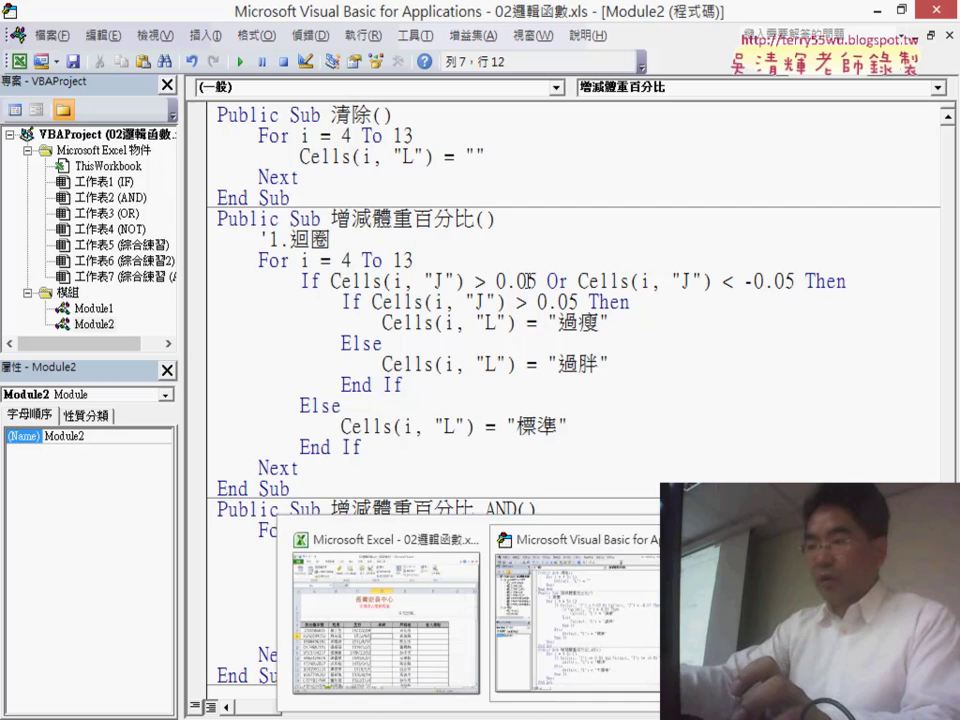
click(519, 262)
- Insert a new line under For and enter the comment '2.判斷不標準 using Zhuyin input
key(Return)
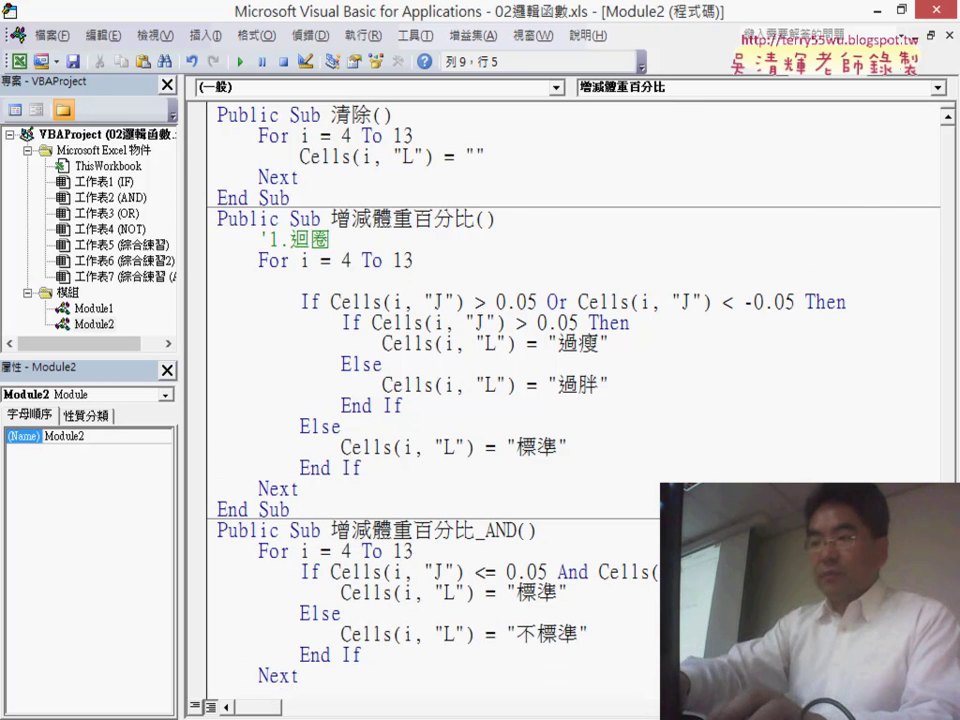
text(')
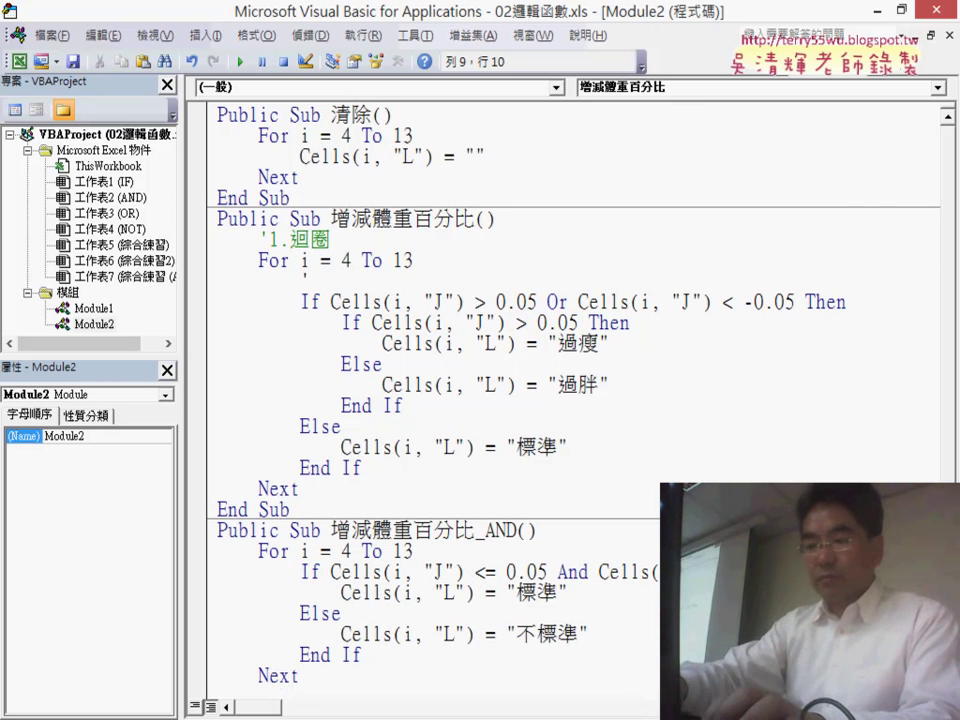
text(2.ㄆㄢ)
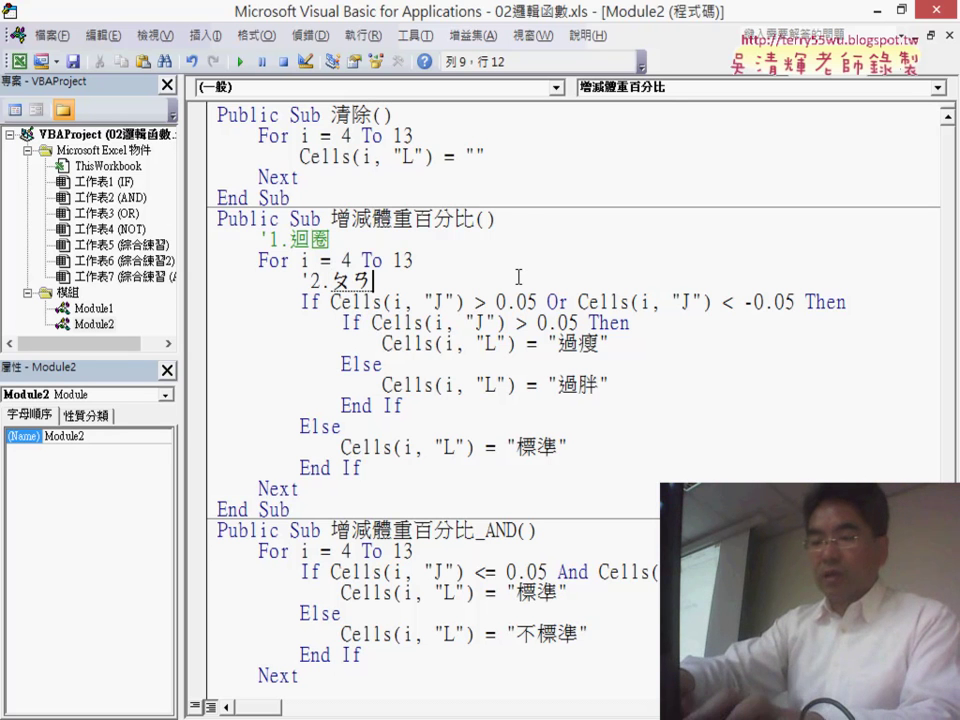
text(42j0)
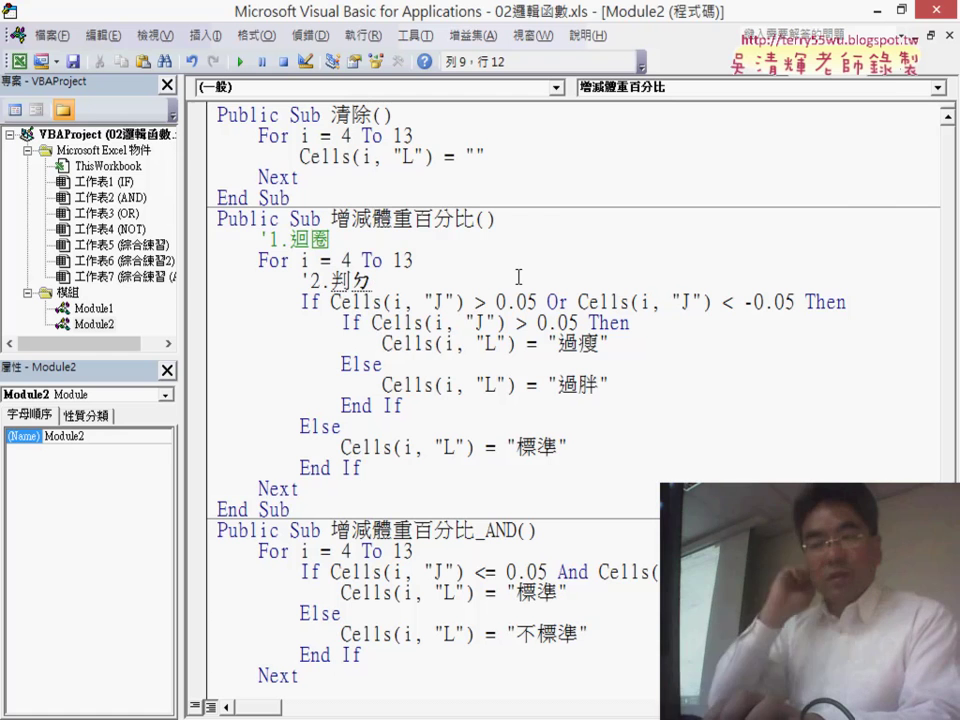
text(4)
key(Return)
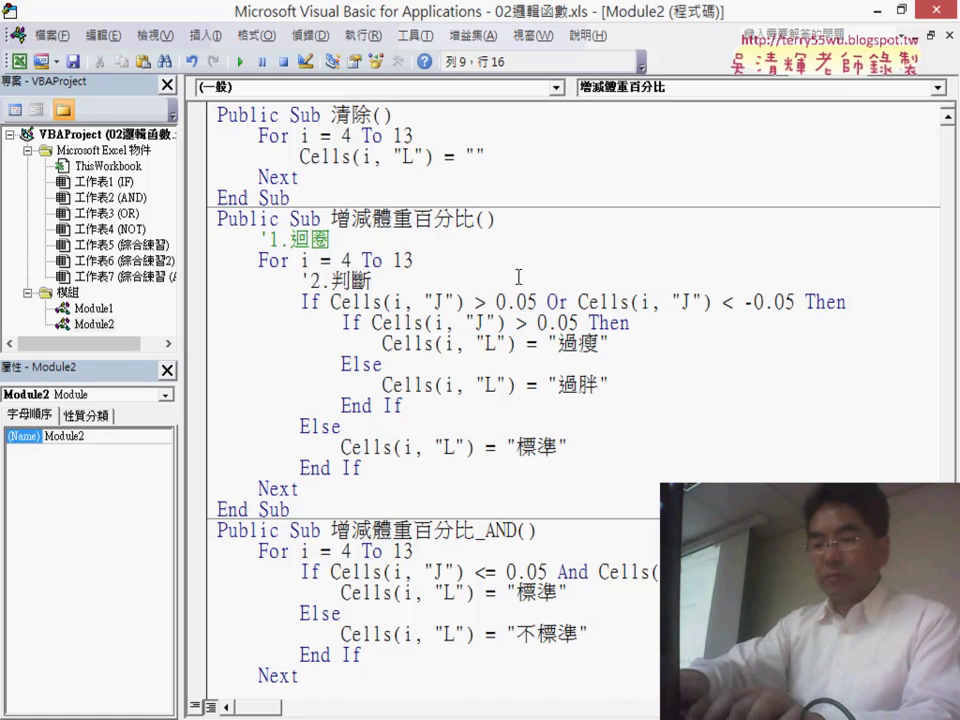
text(y/)
key(space)
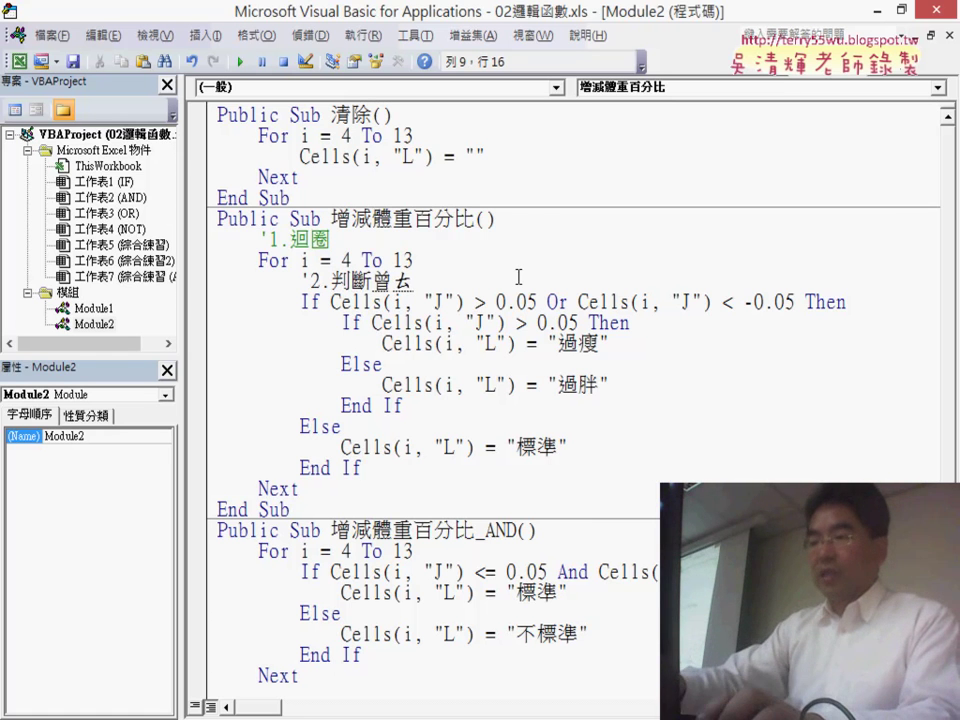
key(BackSpace)
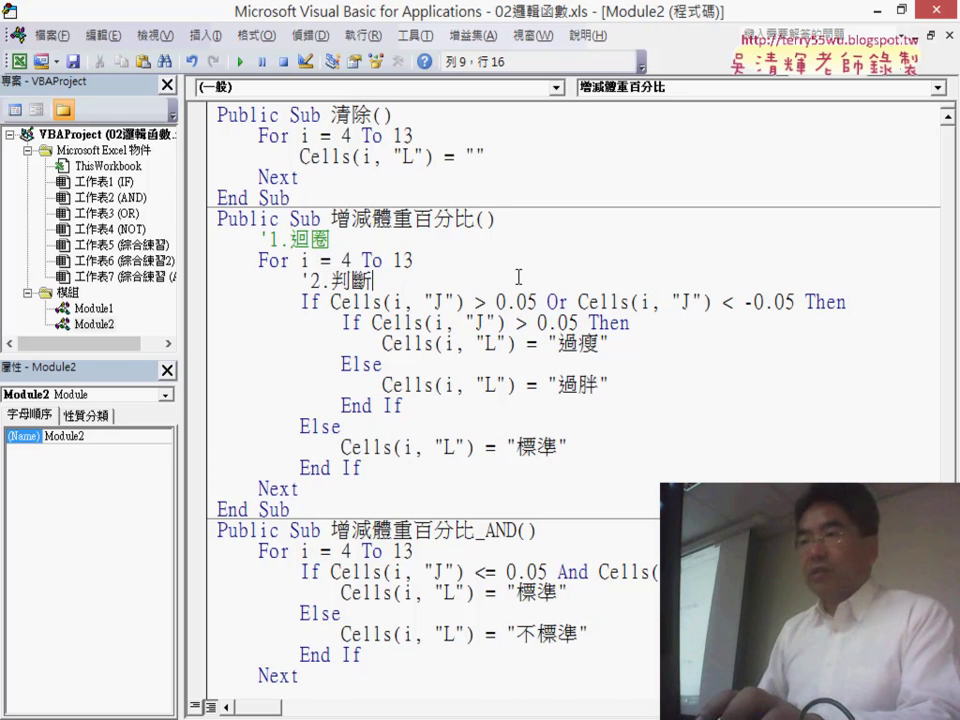
text(1j41)
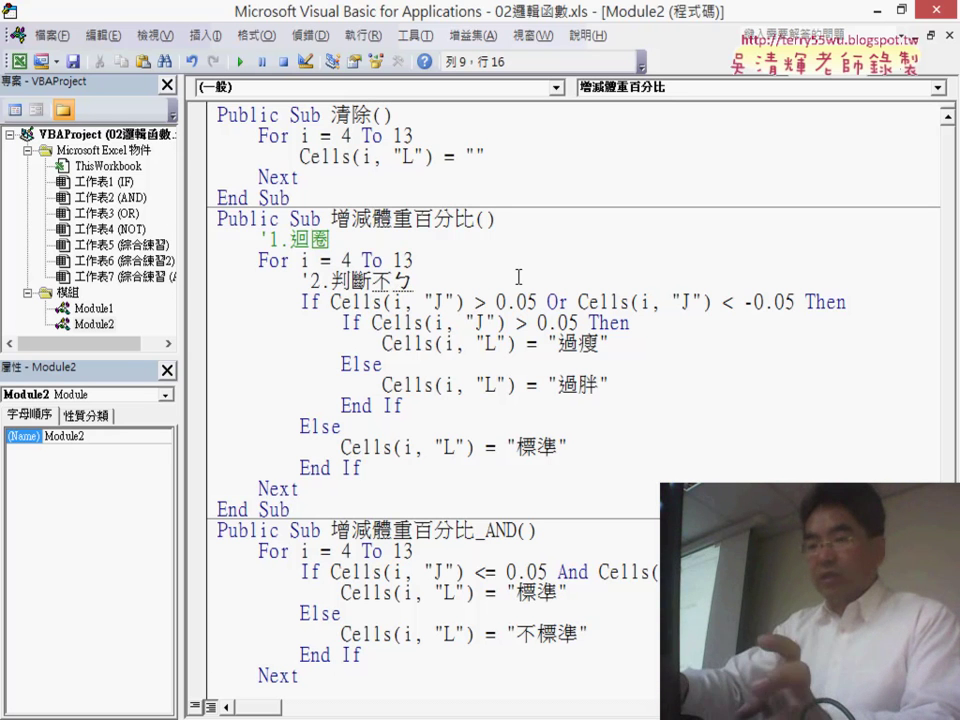
text(ul)
key(space)
text(5jp3)
key(Return)
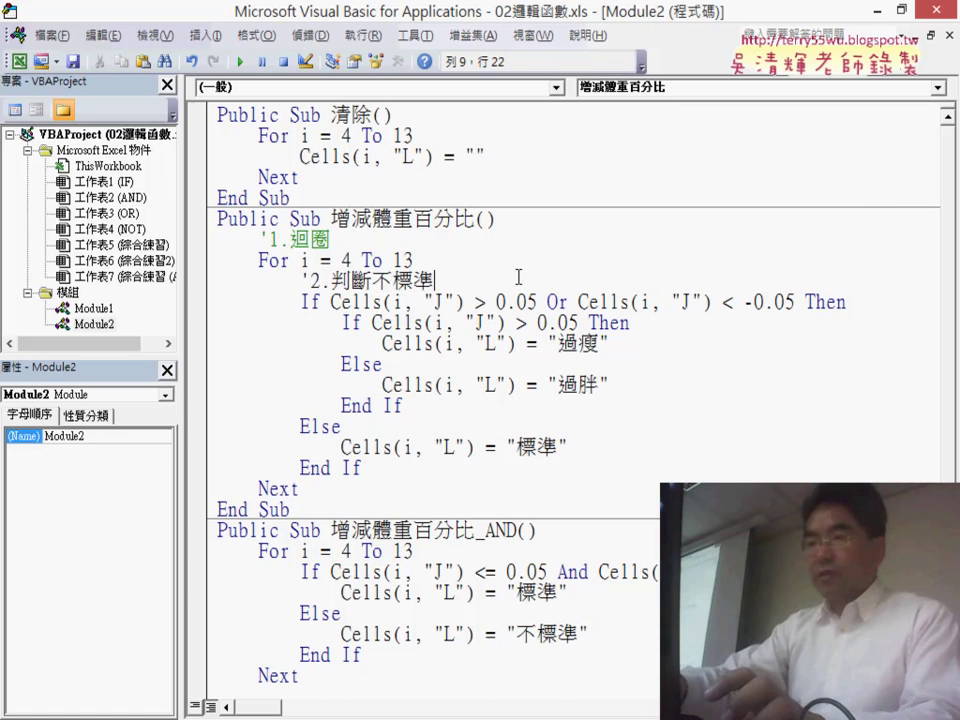
key(Down)
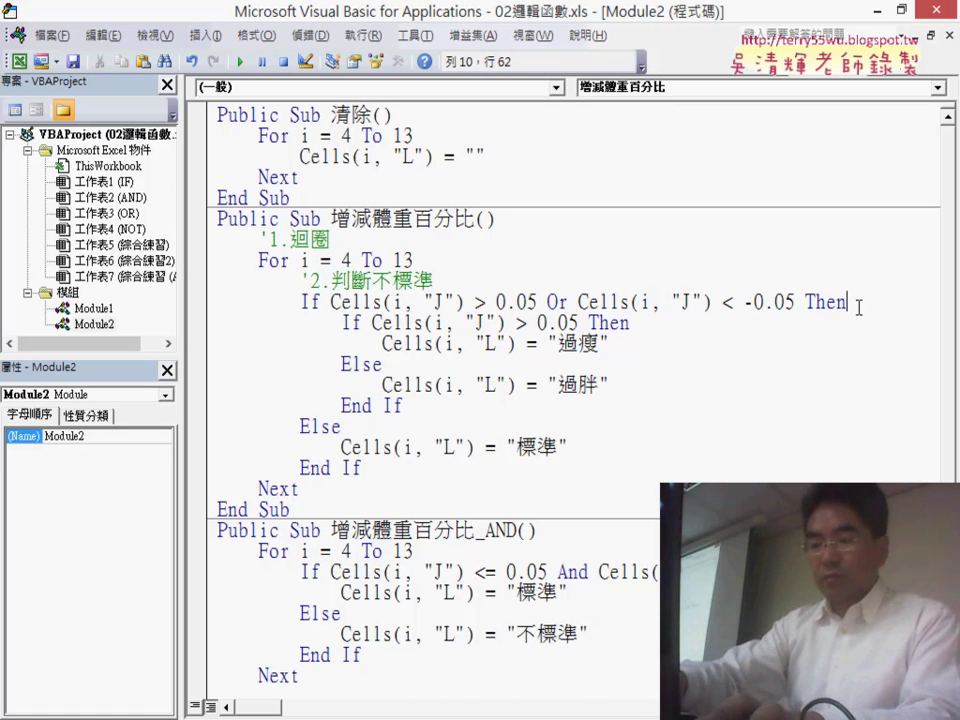
- Add the comment '3.判斷過胖或過瘦 on a new line below the Or condition's Then
key(Return)
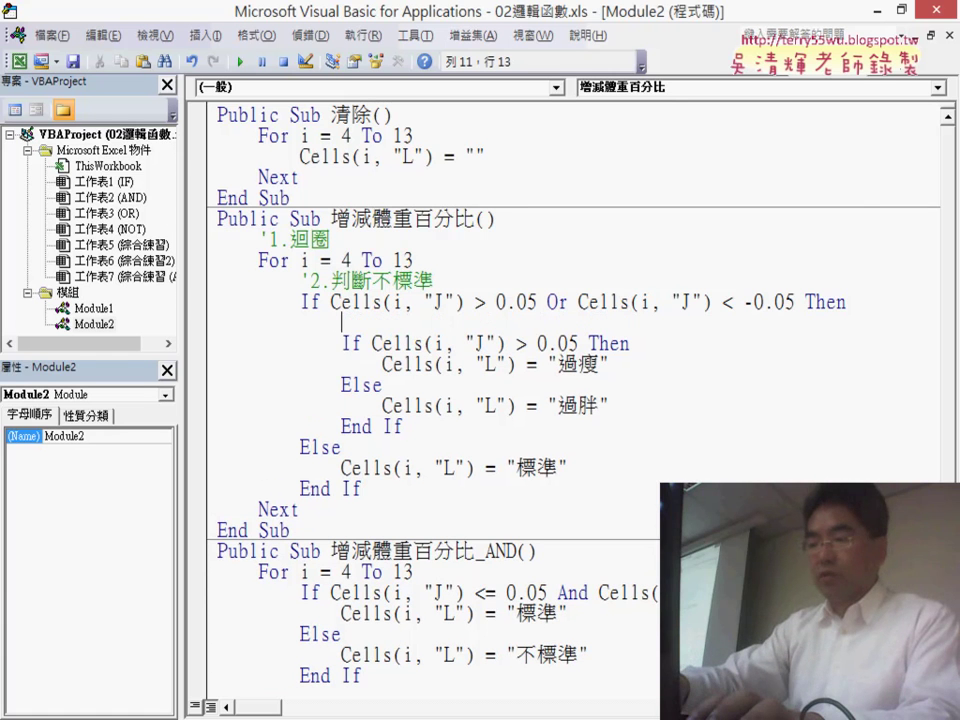
text('3.)
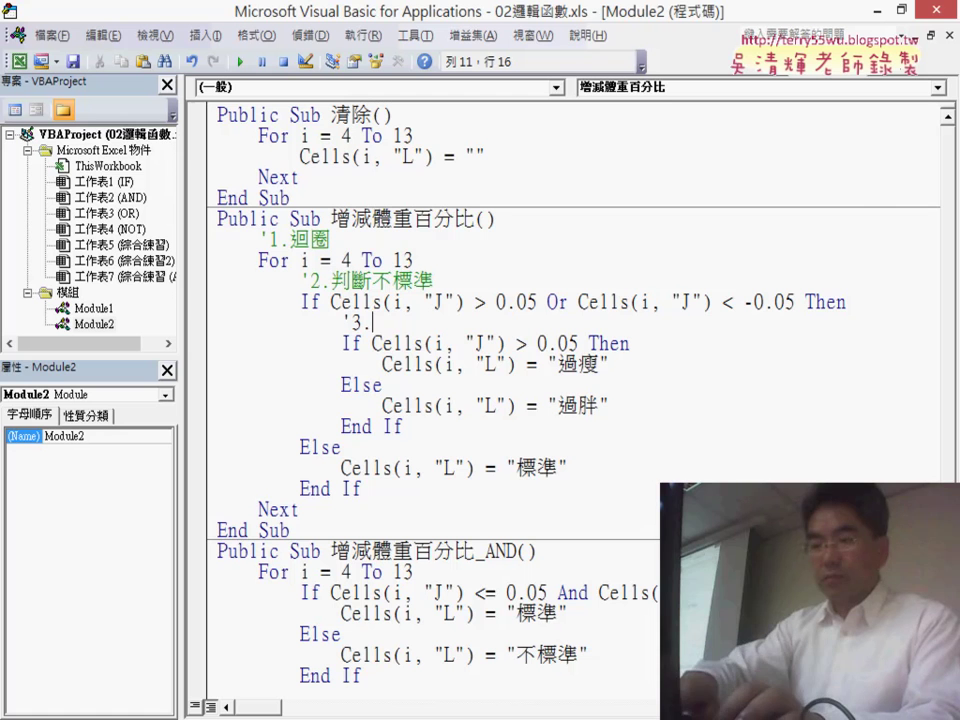
text(判斷)
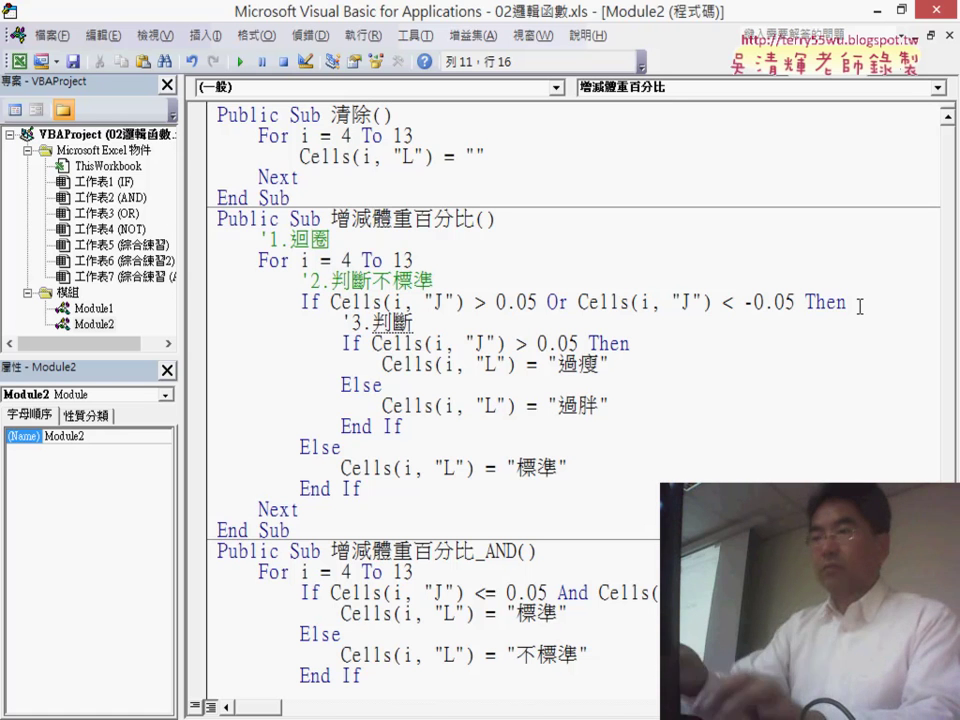
text(胖瘦)
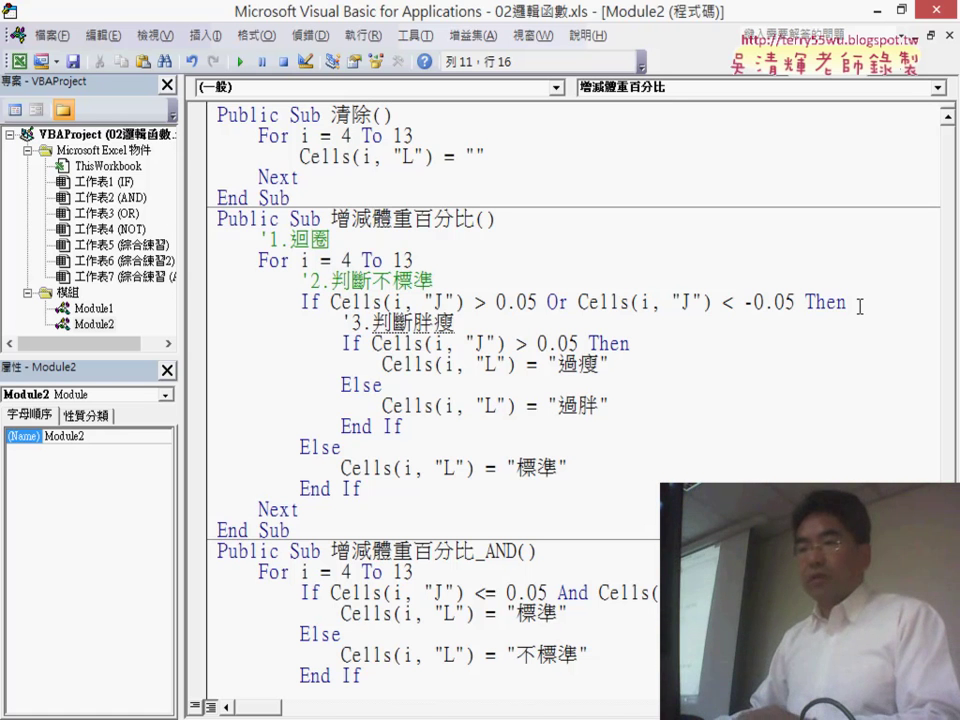
key(Left)
key(Left)
key(Left)
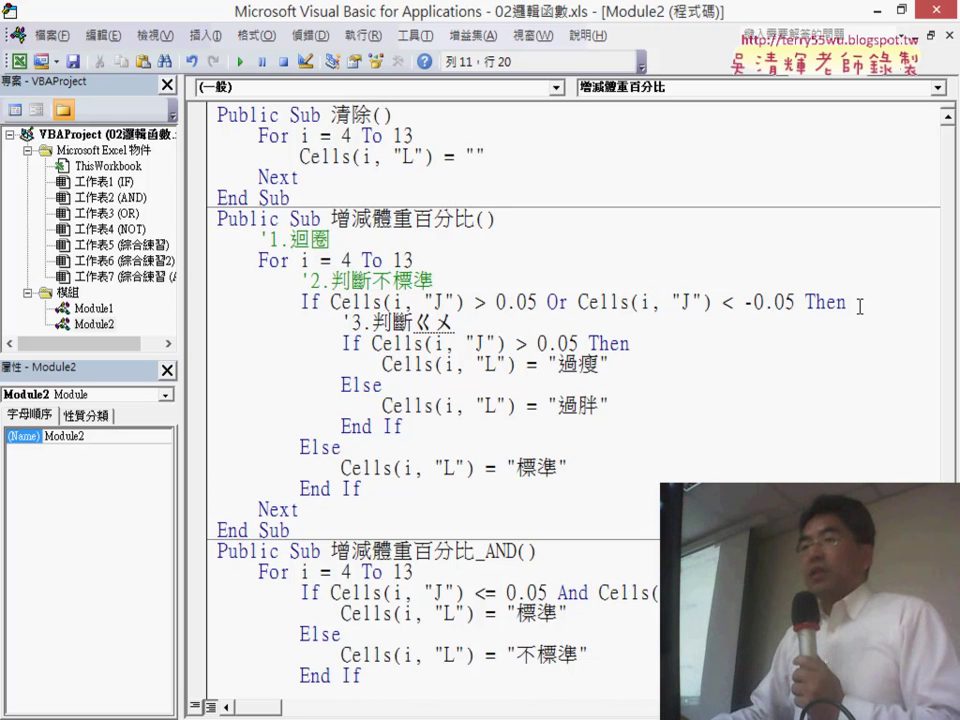
text(過胖)
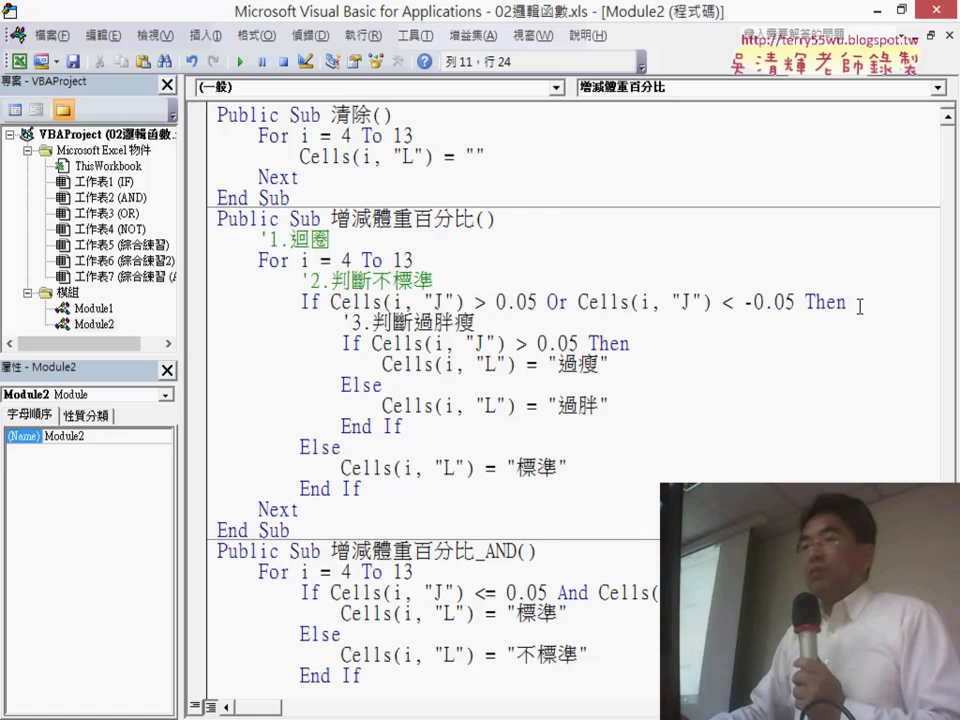
text(或過)
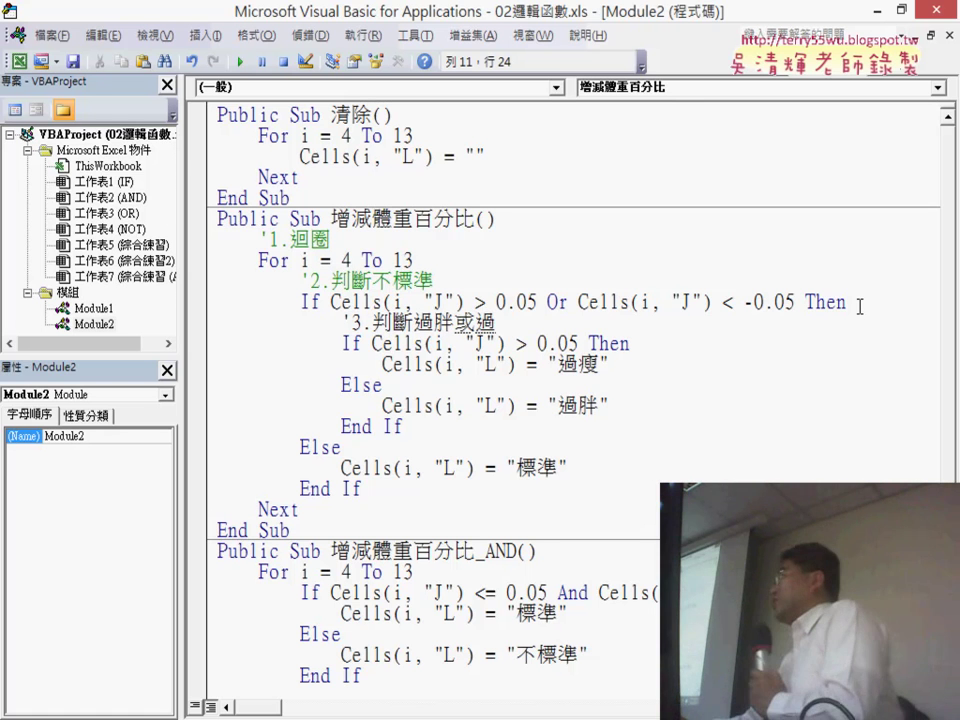
text(瘦)
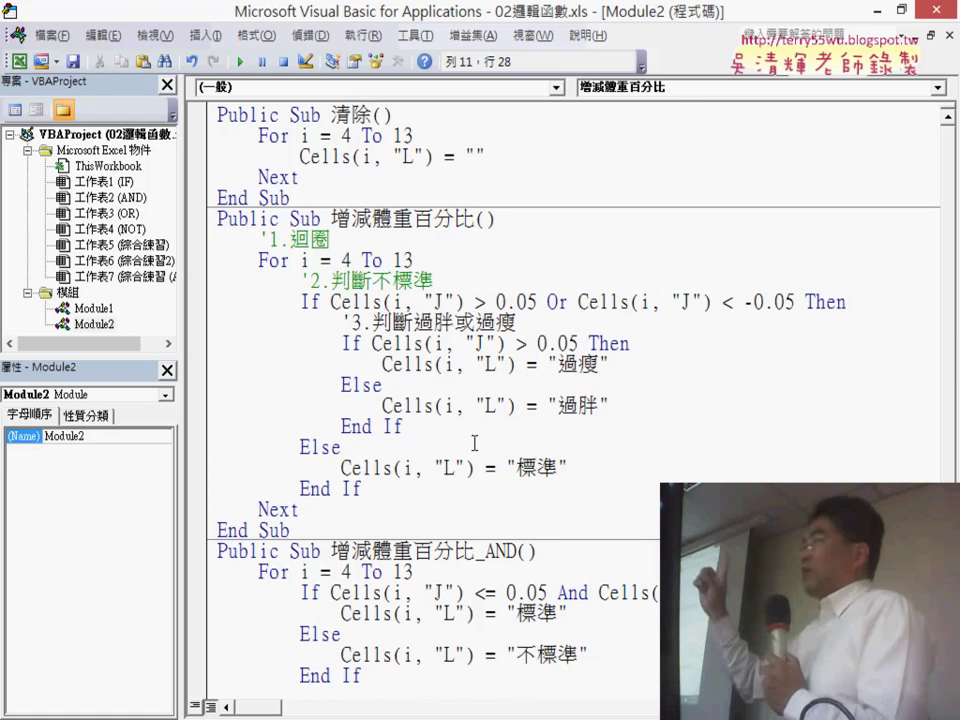
click(436, 445)
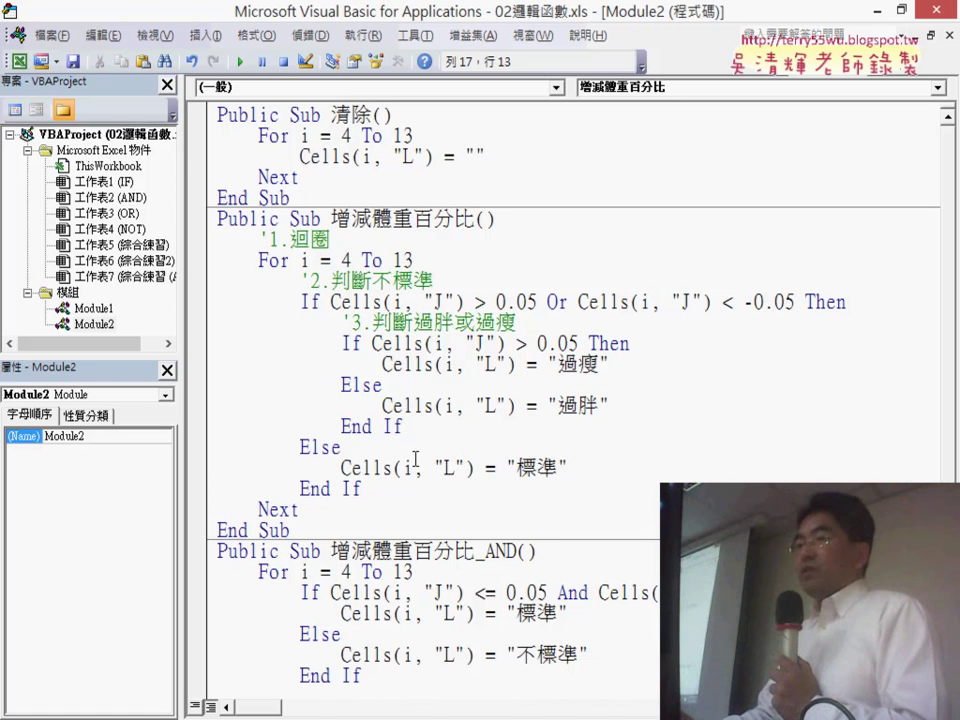
- Highlight the three numbered comments in 增減體重百分比 and scroll through Module2's code
drag(330, 239, 262, 239)
click(445, 278)
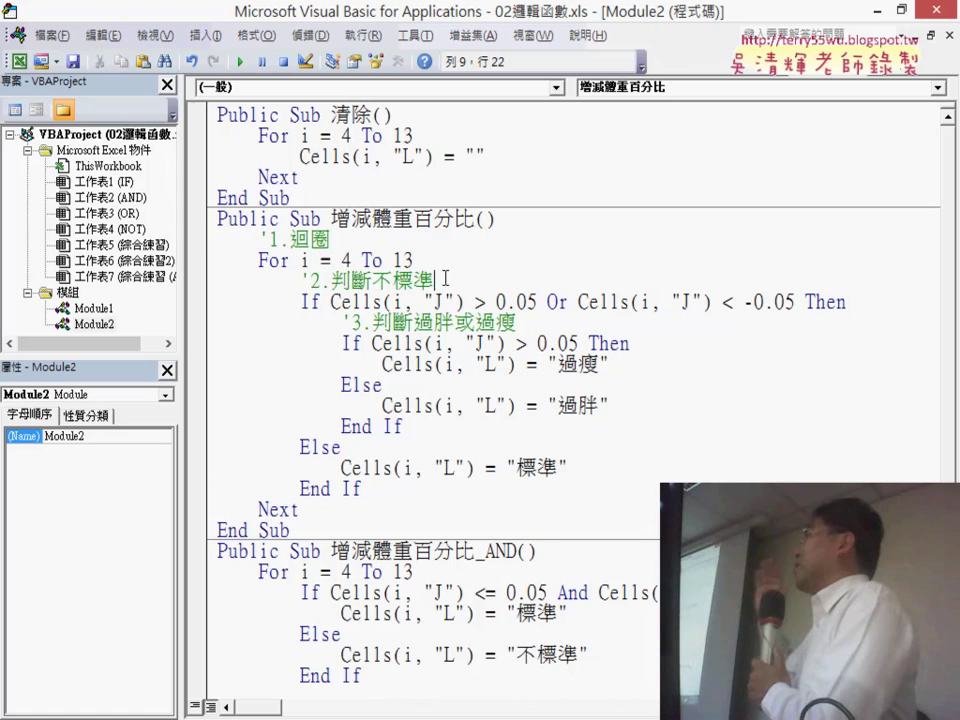
drag(445, 278, 302, 280)
mouse_move(517, 322)
mouse_down()
mouse_move(331, 322)
mouse_move(341, 322)
mouse_up()
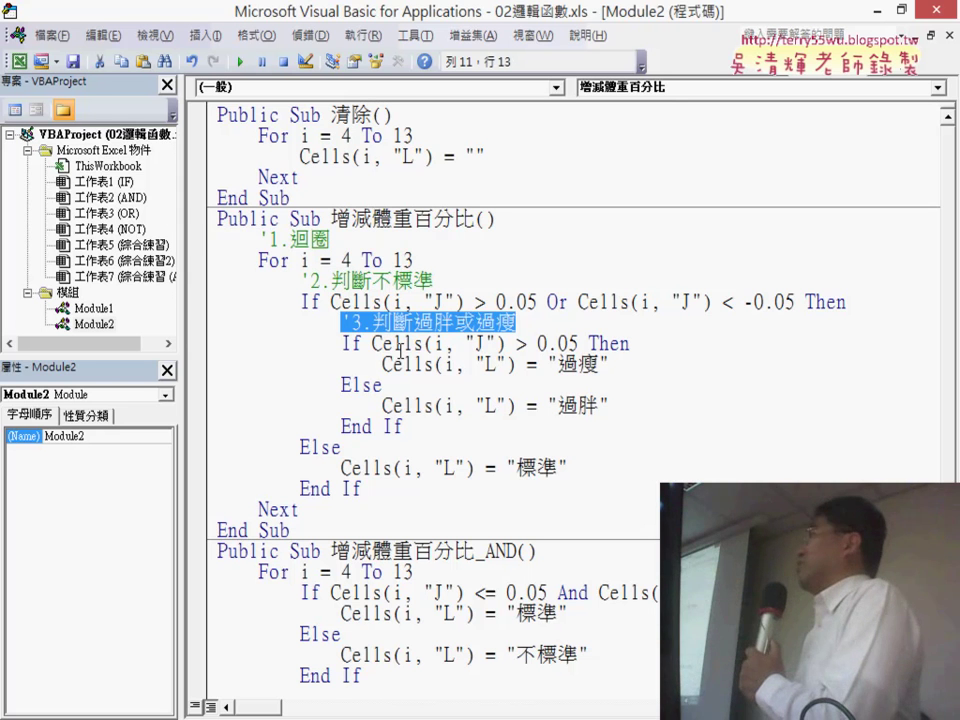
drag(290, 240, 268, 240)
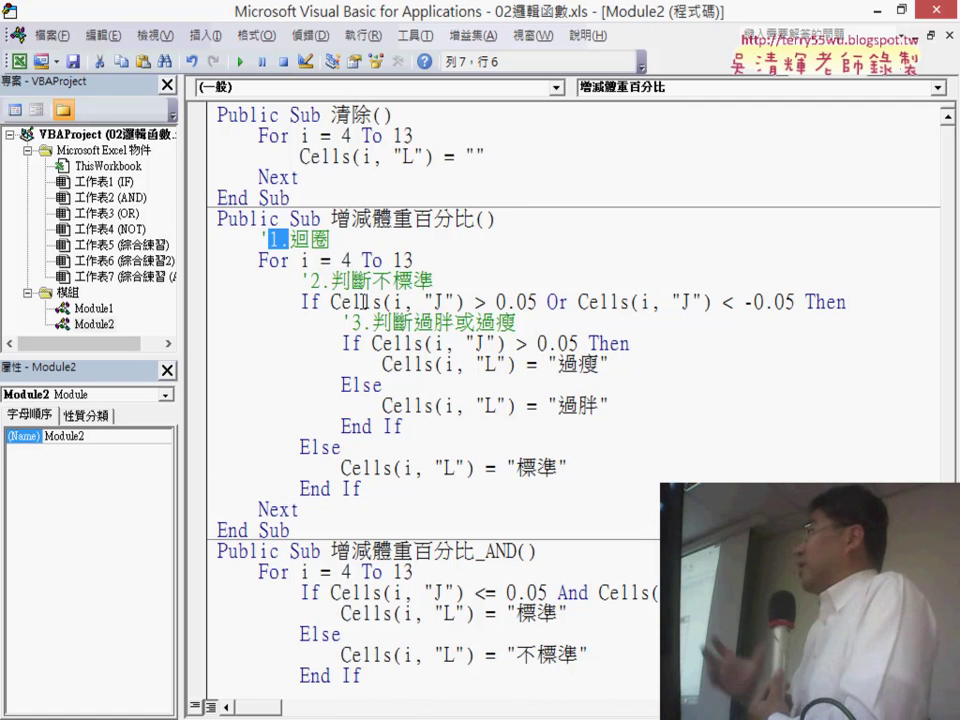
scroll(384, 285, down, 1)
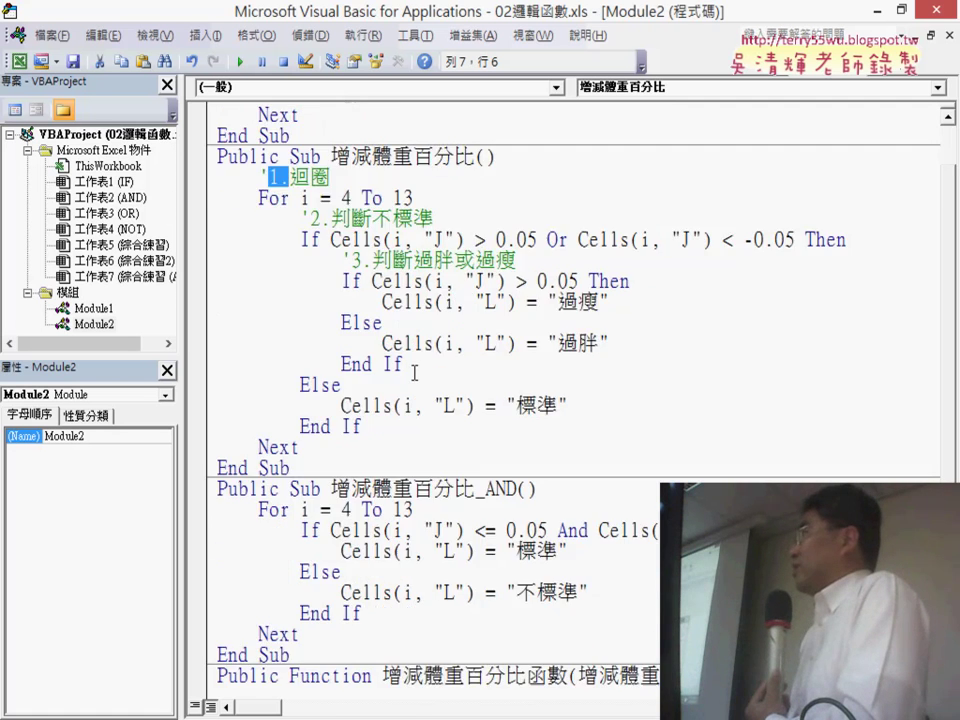
scroll(388, 368, down, 3)
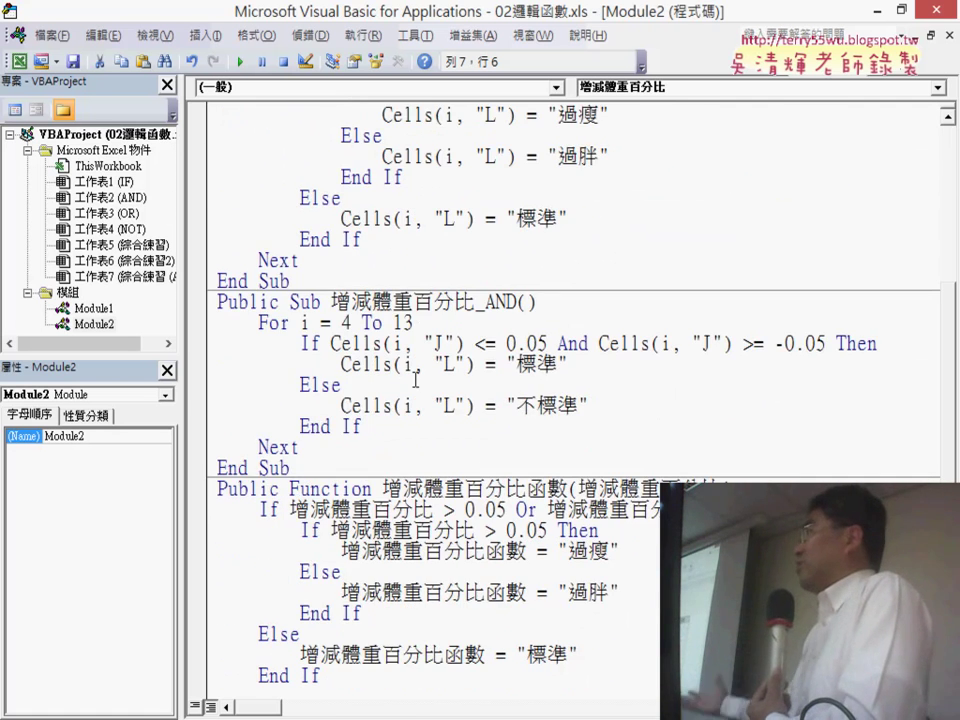
- Close the VBA editor and return to the 長青安養中心 worksheet
click(930, 12)
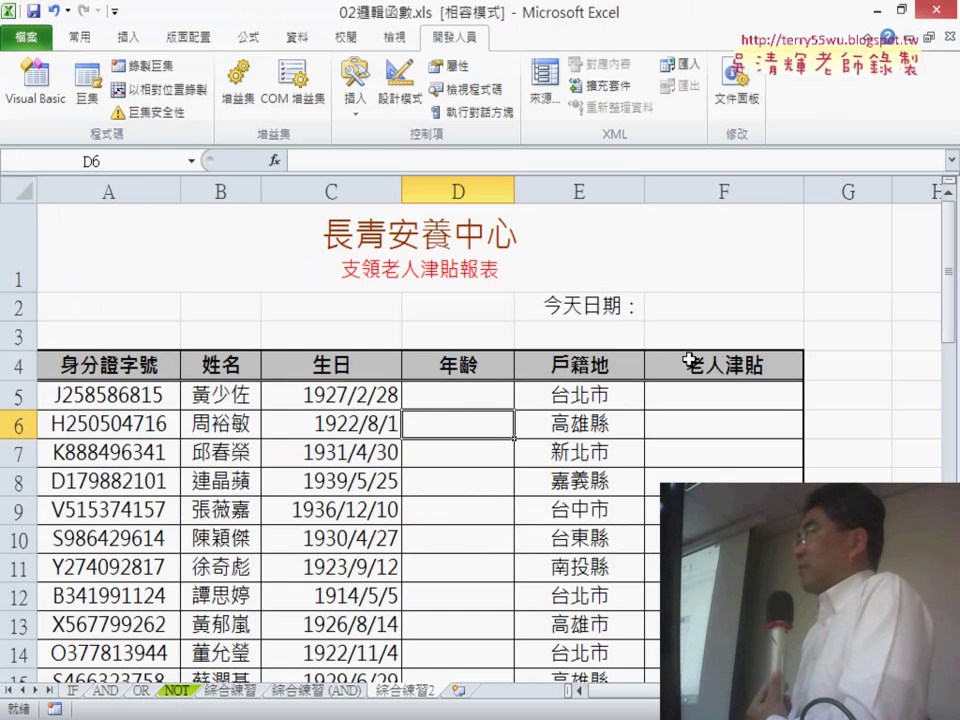
scroll(690, 360, down, 2)
scroll(689, 359, up, 2)
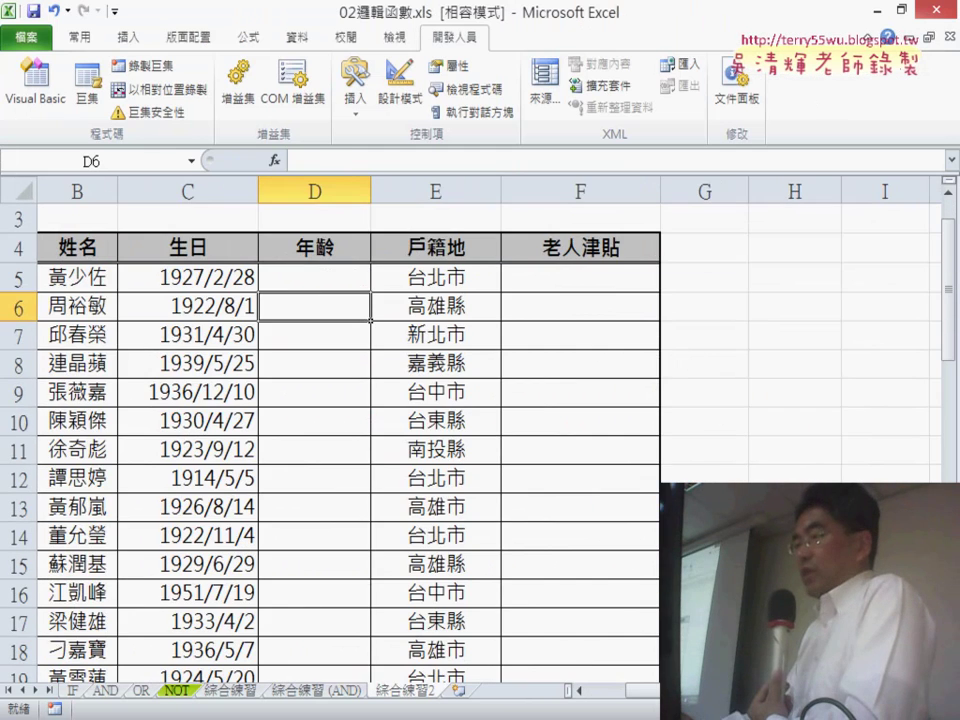
scroll(604, 484, left, 1)
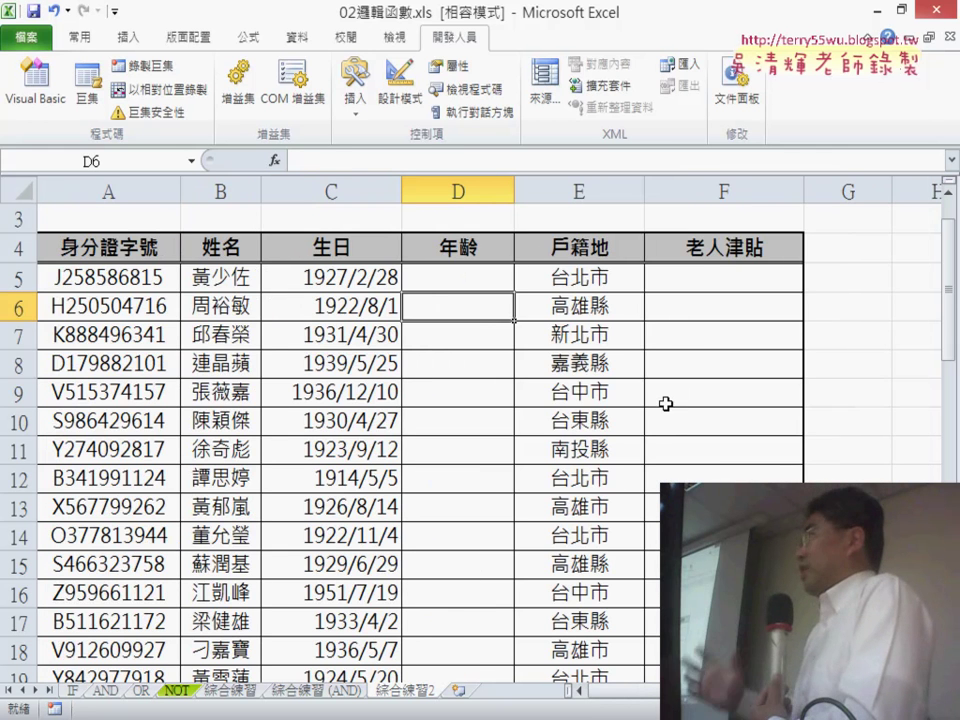
drag(947, 285, 947, 270)
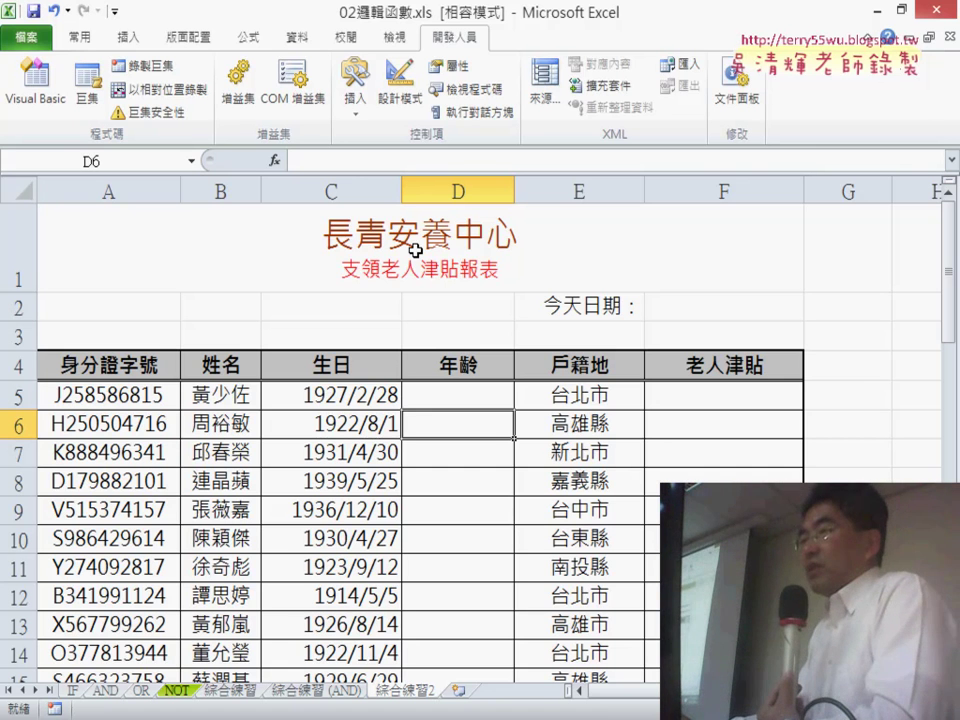
- Point out the 年齡 and 戶籍地 cells and headers, then select F2 beside 今天日期
click(465, 395)
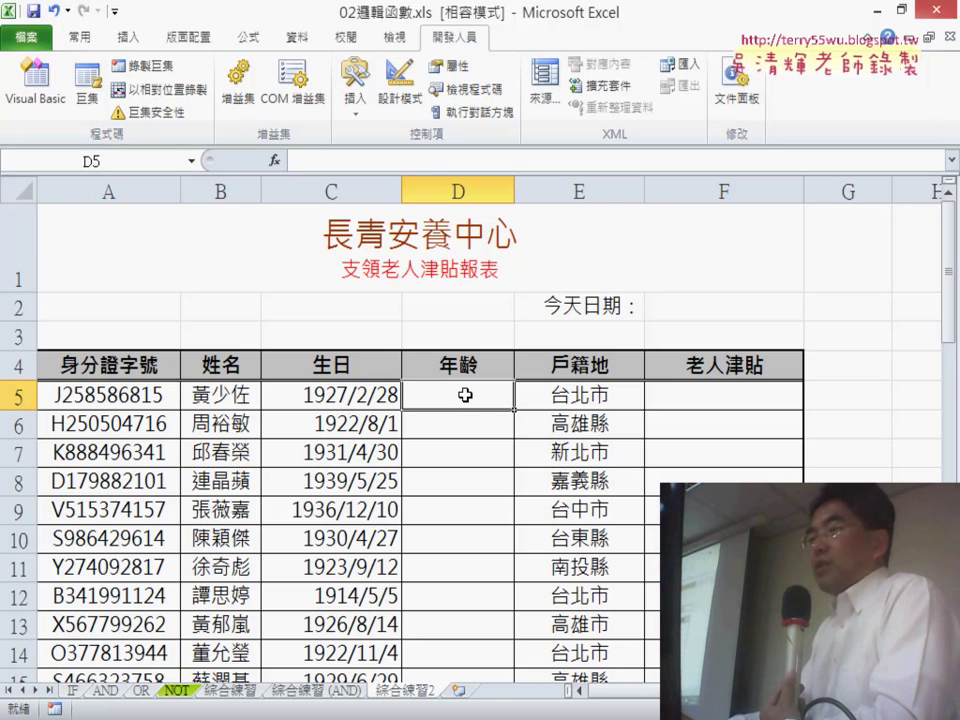
click(563, 396)
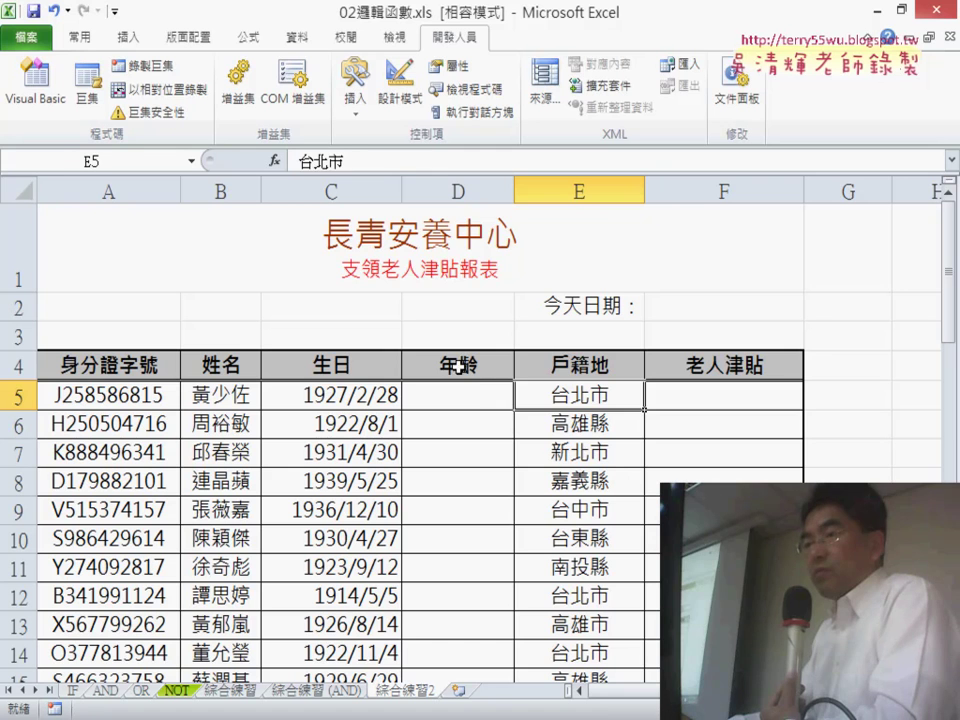
drag(459, 367, 563, 363)
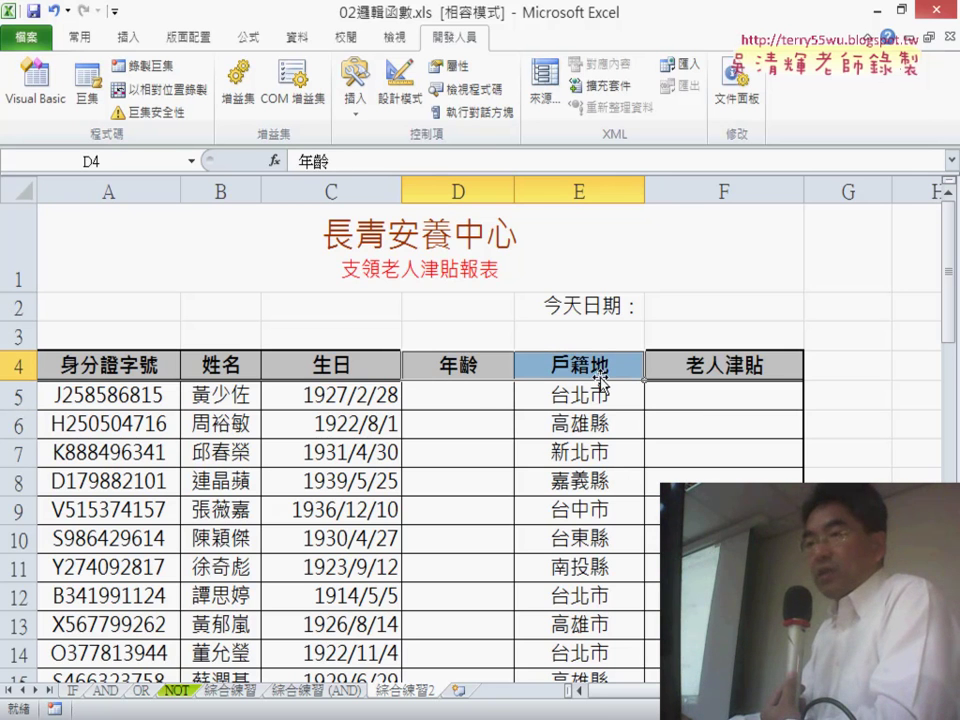
drag(601, 383, 599, 452)
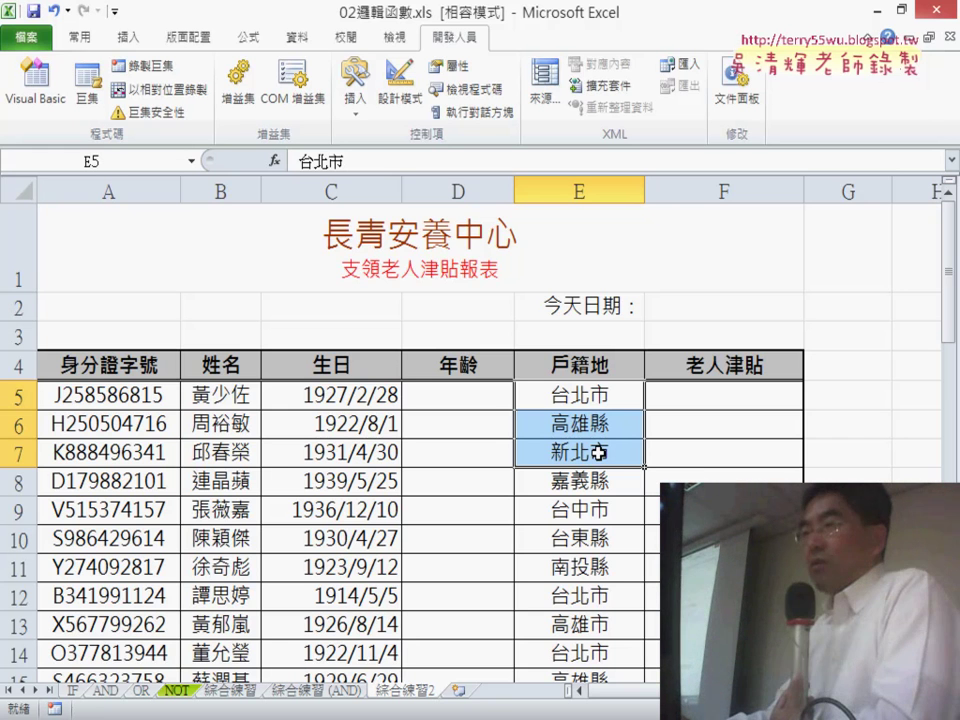
click(692, 307)
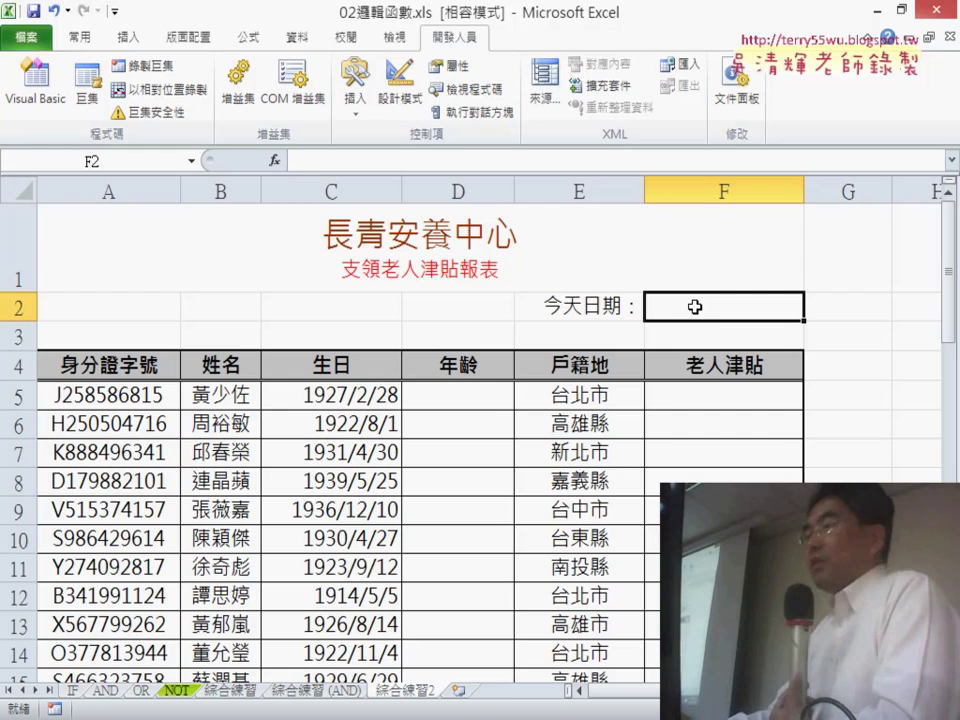
- Insert =TODAY() into F2 from the 日期及時間 category and dismiss the error message
click(272, 160)
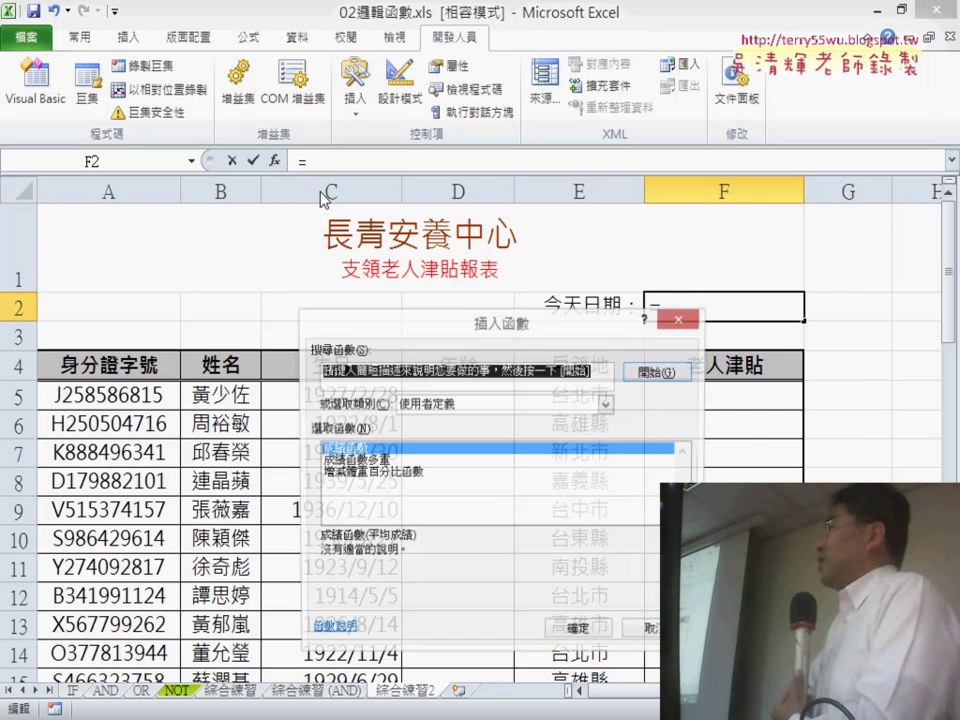
drag(503, 277, 446, 117)
click(437, 216)
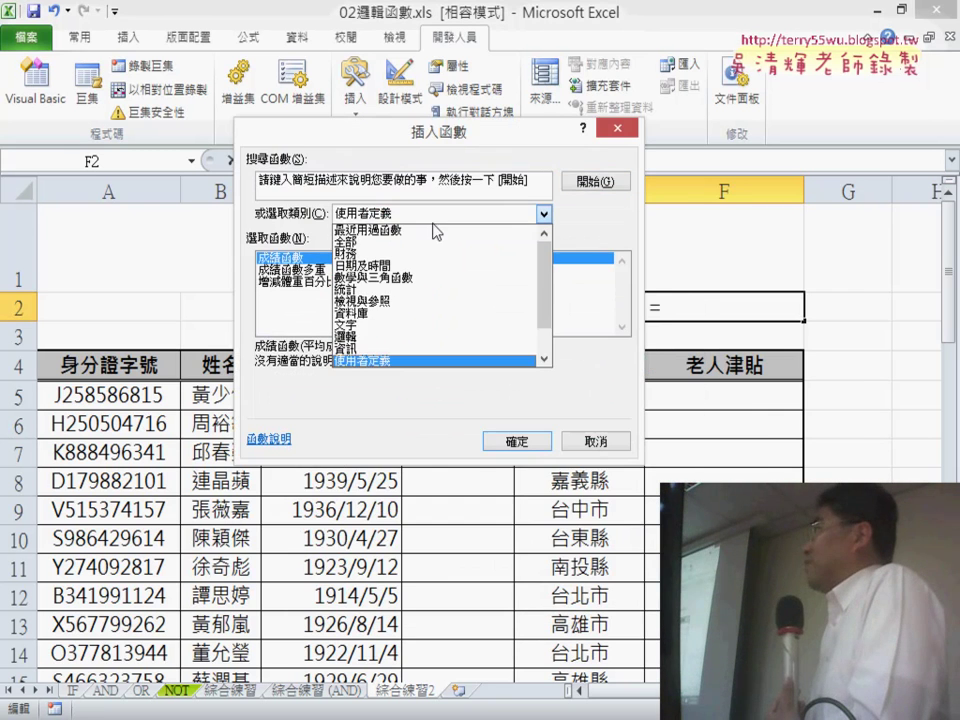
click(427, 268)
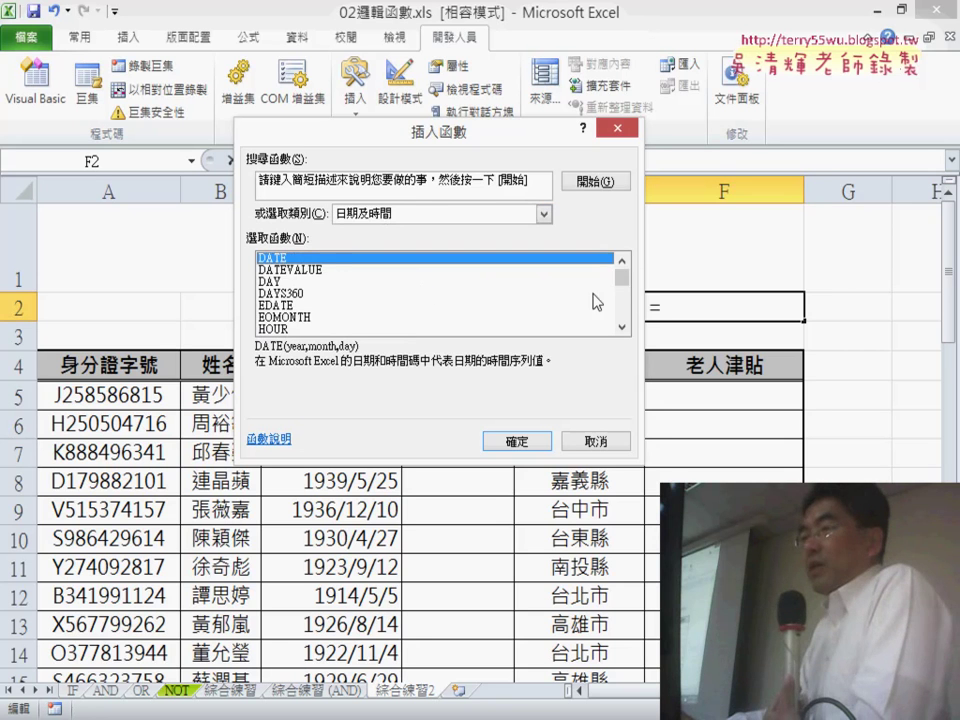
drag(627, 288, 627, 322)
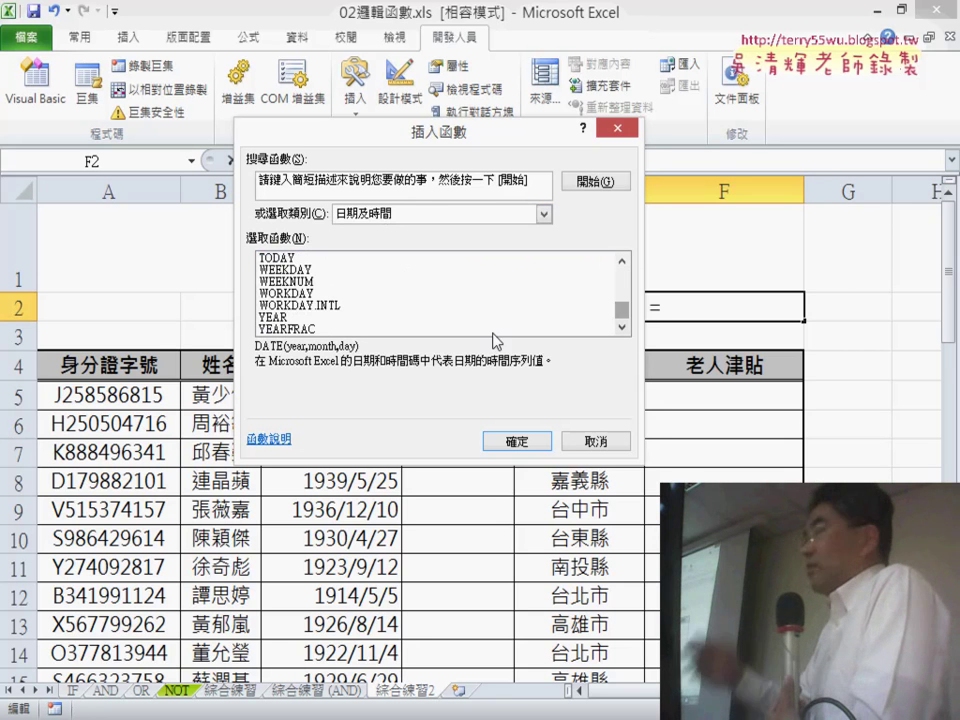
click(329, 259)
click(538, 448)
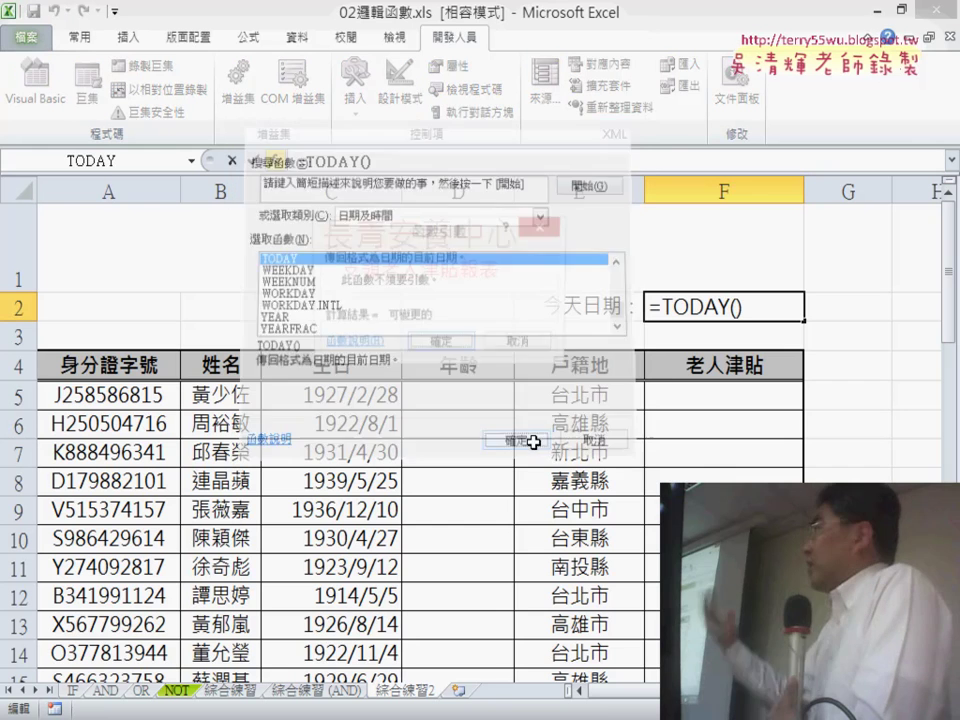
click(457, 347)
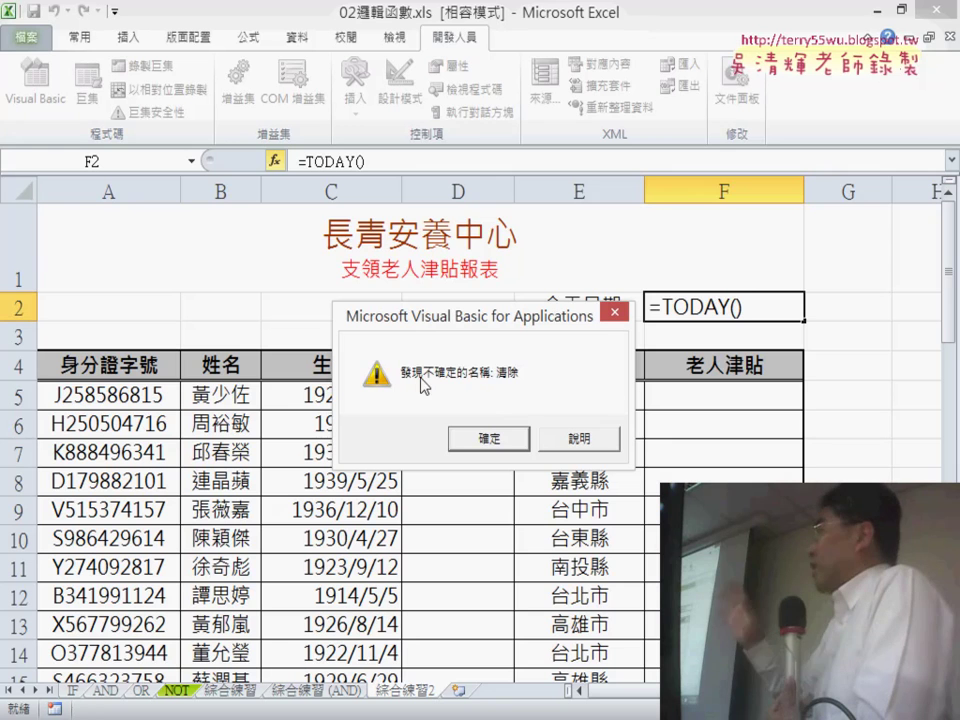
click(489, 440)
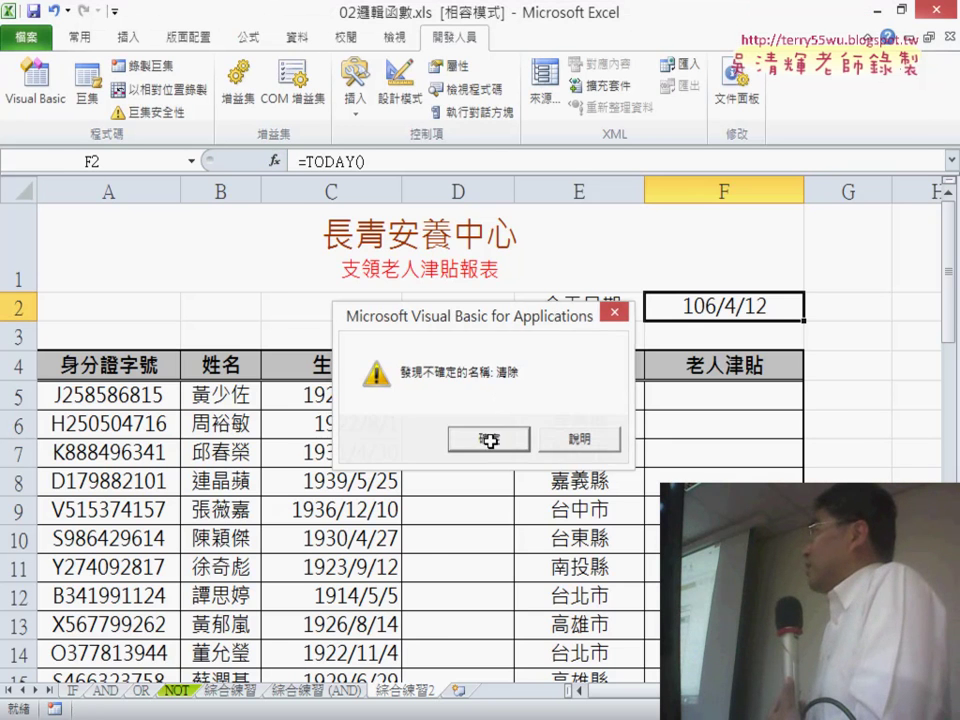
- Reopen the VBA editor and view the code in Module1, then Module2
click(35, 85)
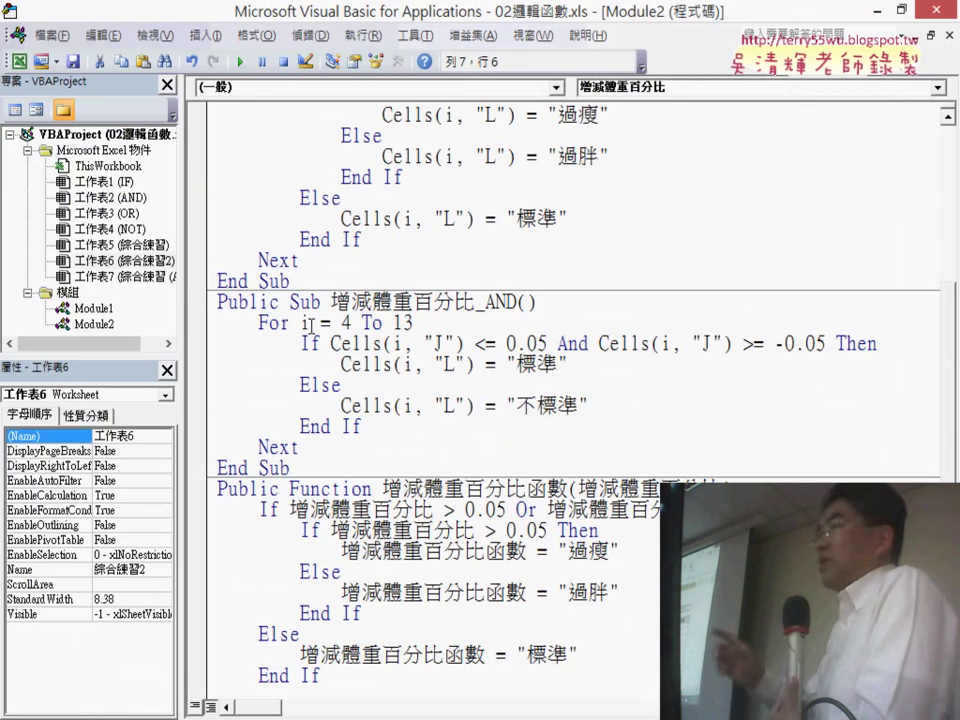
scroll(340, 320, up, 4)
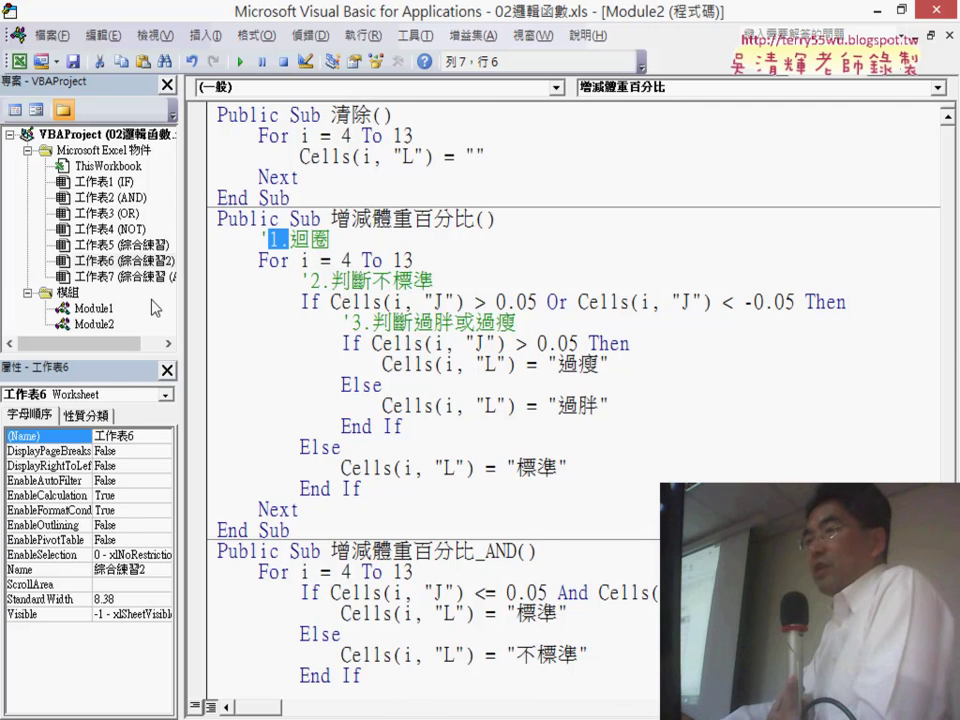
double_click(108, 310)
scroll(320, 323, up, 7)
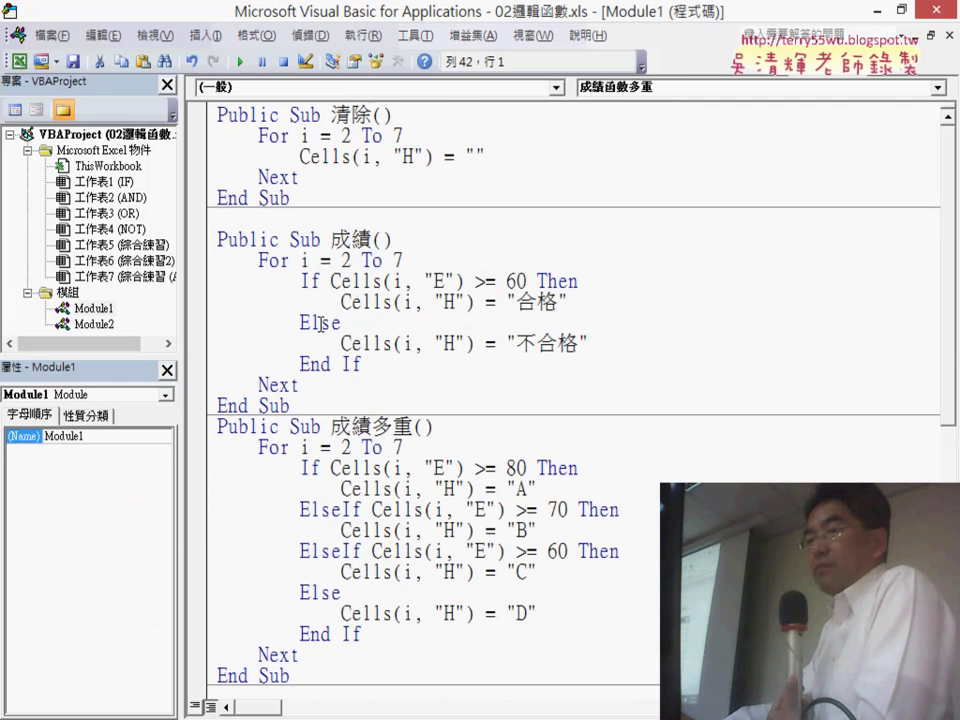
double_click(94, 324)
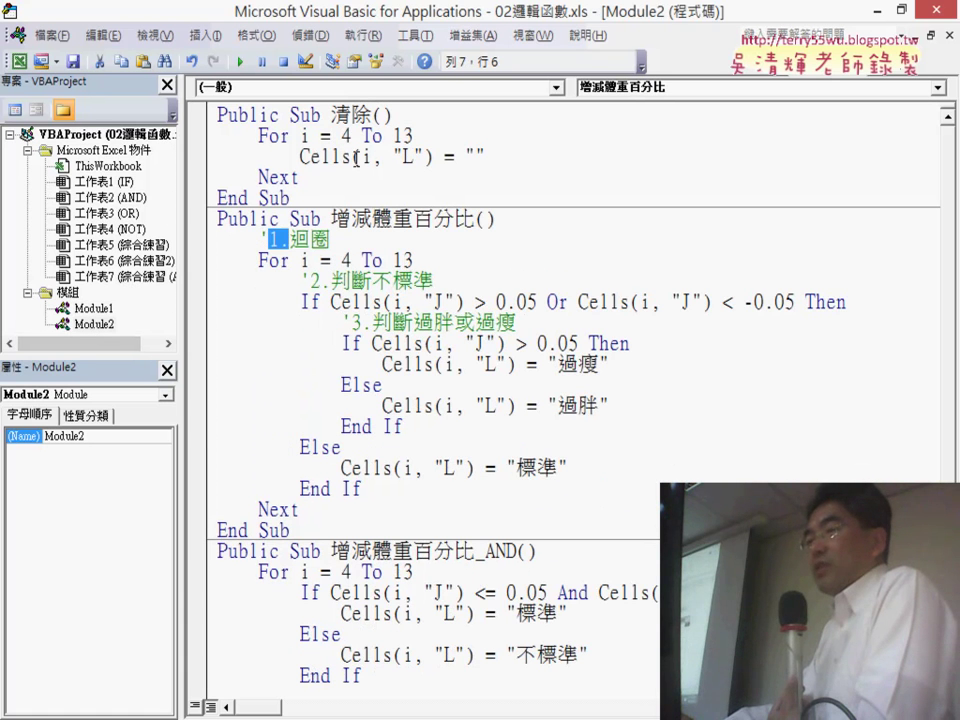
- Rename the 清除 sub to 增減體重百分比清除 and go back to the worksheet
drag(330, 218, 466, 219)
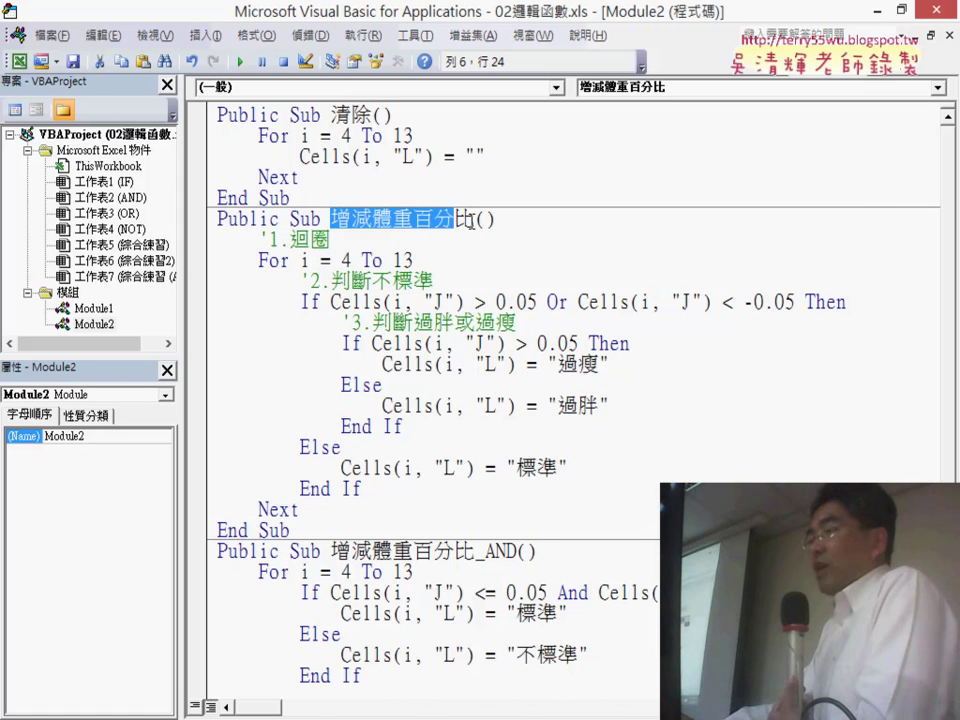
click(333, 116)
text(增減體重百分比)
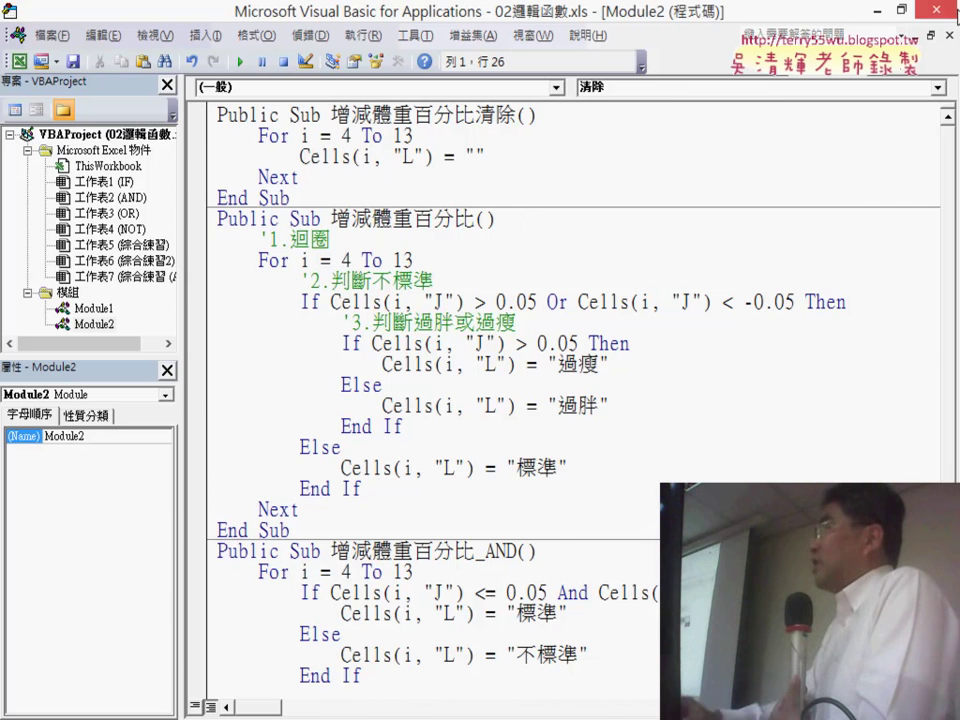
key(alt+F11)
click(474, 395)
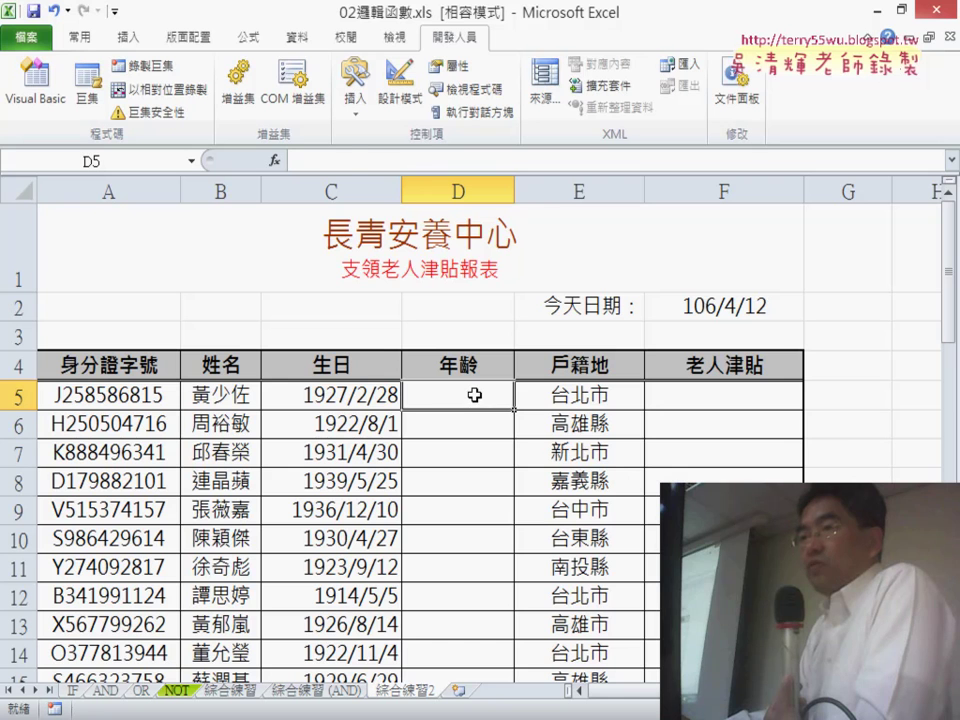
- Point out birthday C5 and F2's =TODAY() formula, then select D5
click(333, 400)
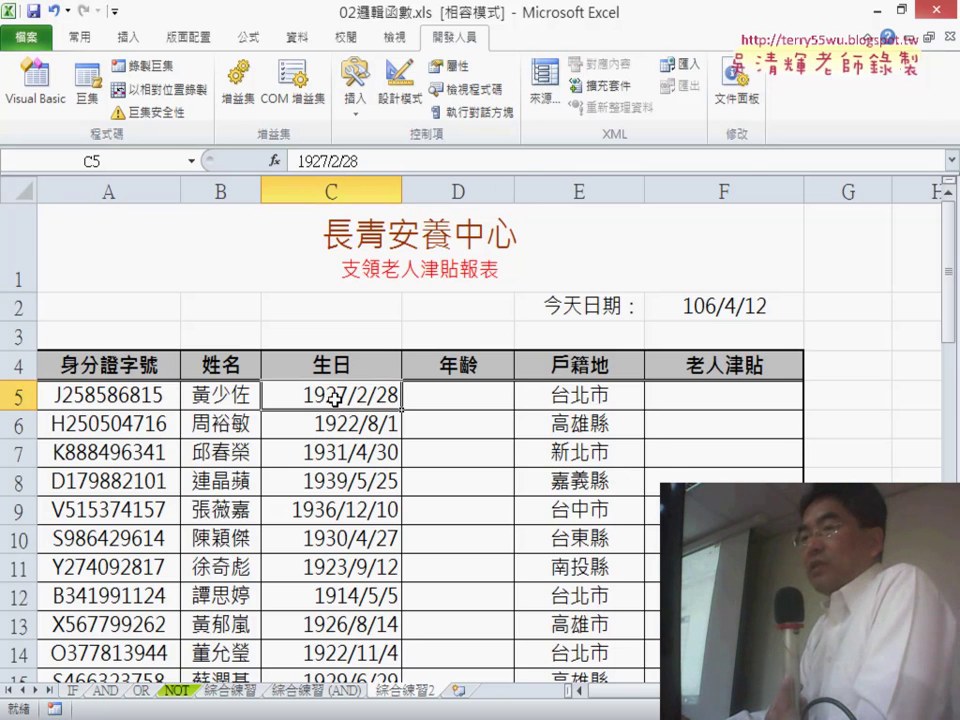
click(711, 308)
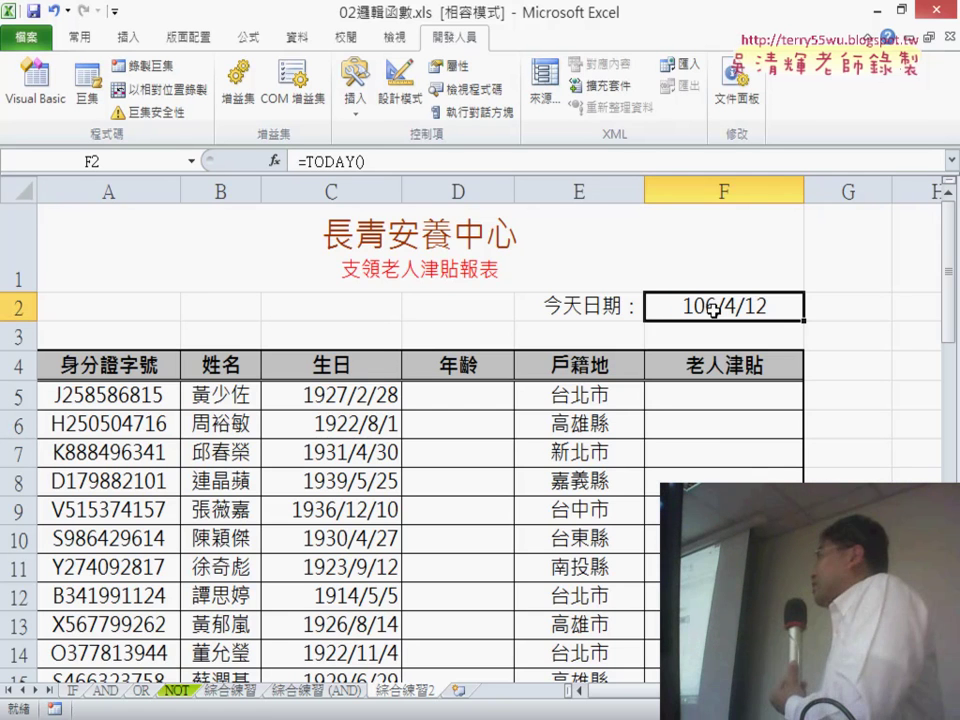
click(467, 390)
- Insert the YEAR function in D5 with F2 as its Serial_number
click(276, 161)
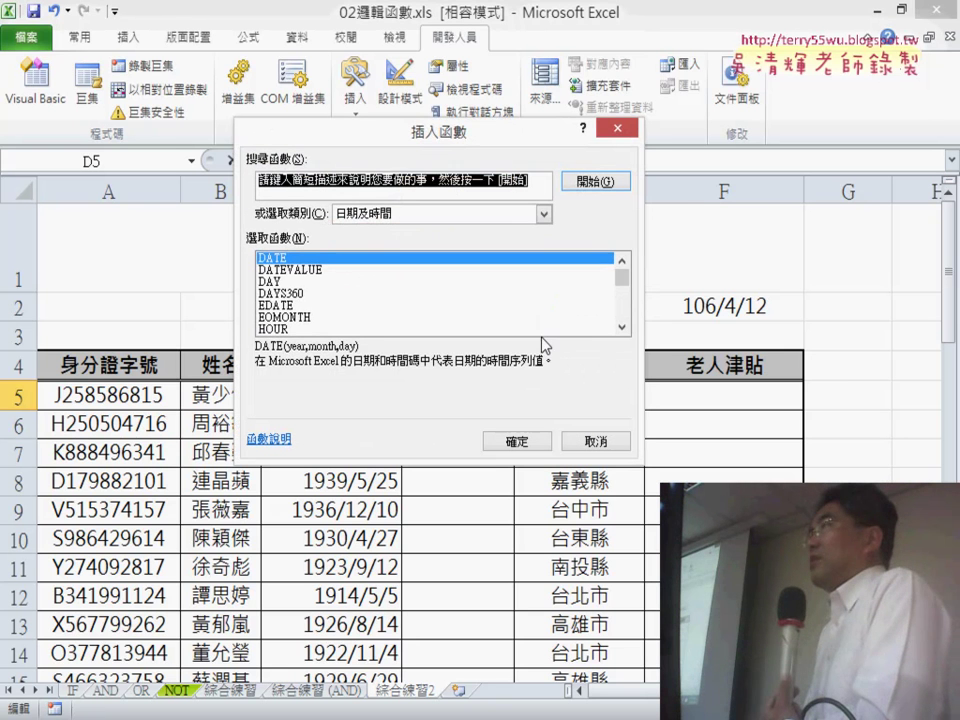
drag(624, 283, 627, 325)
click(340, 317)
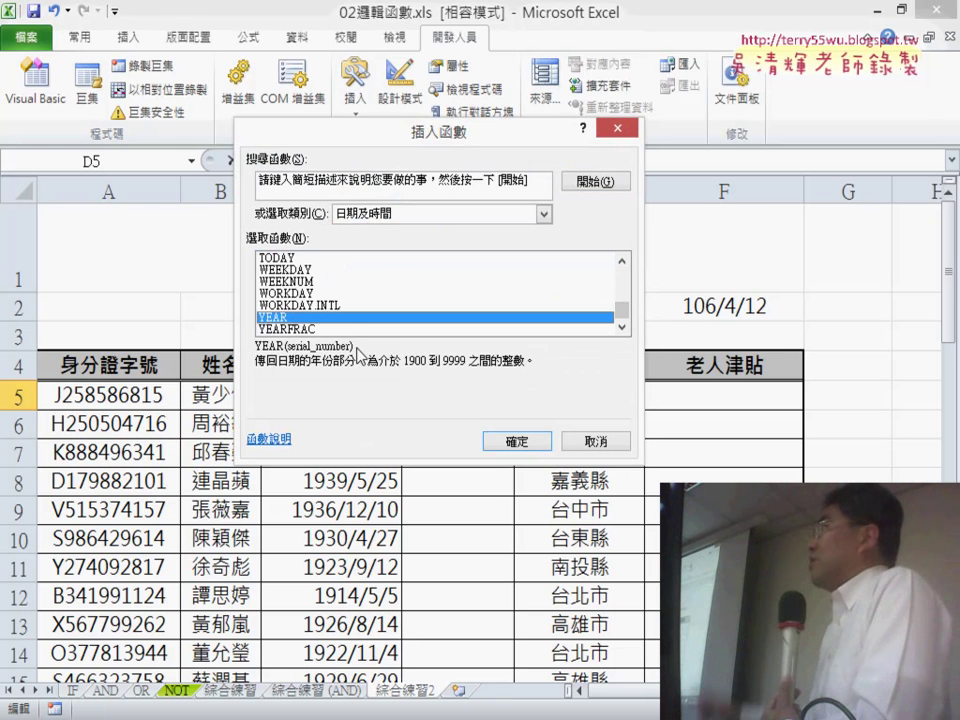
click(538, 441)
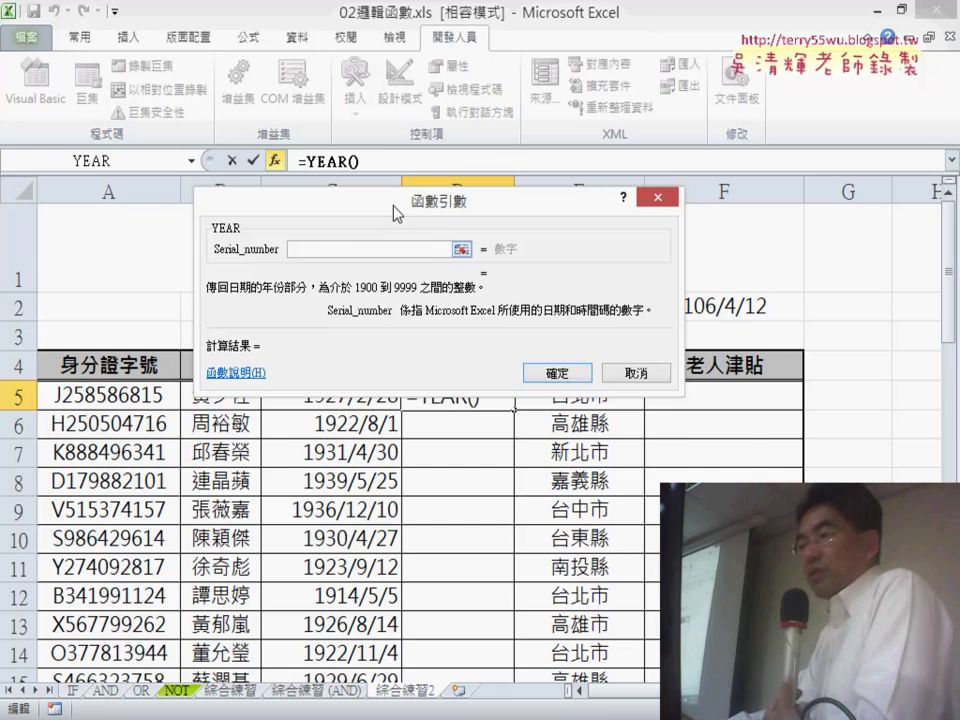
drag(470, 201, 535, 434)
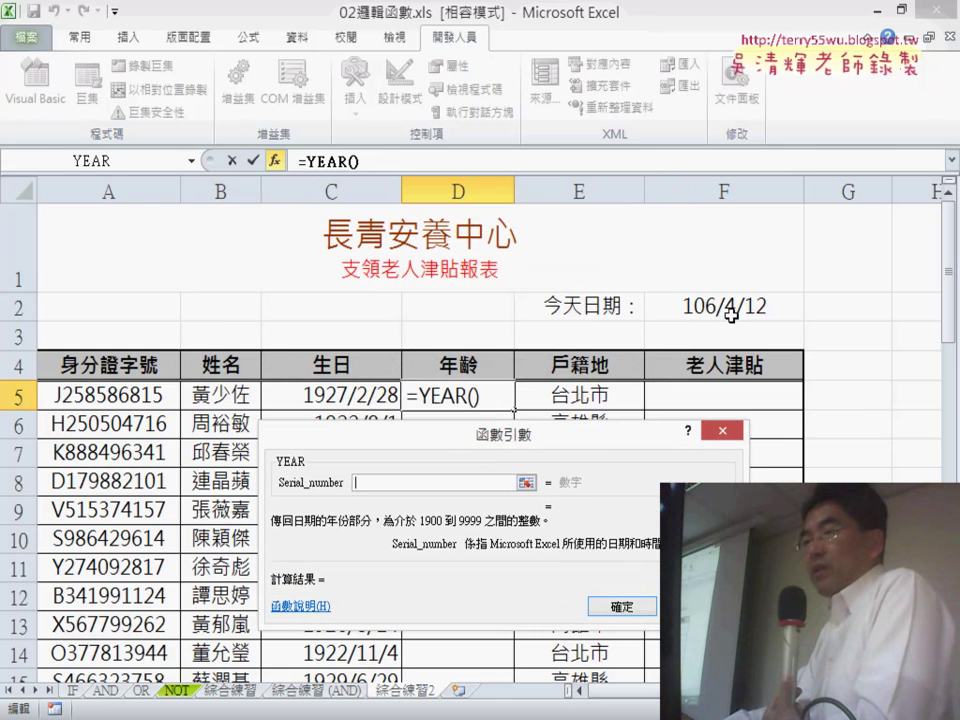
drag(598, 450, 670, 413)
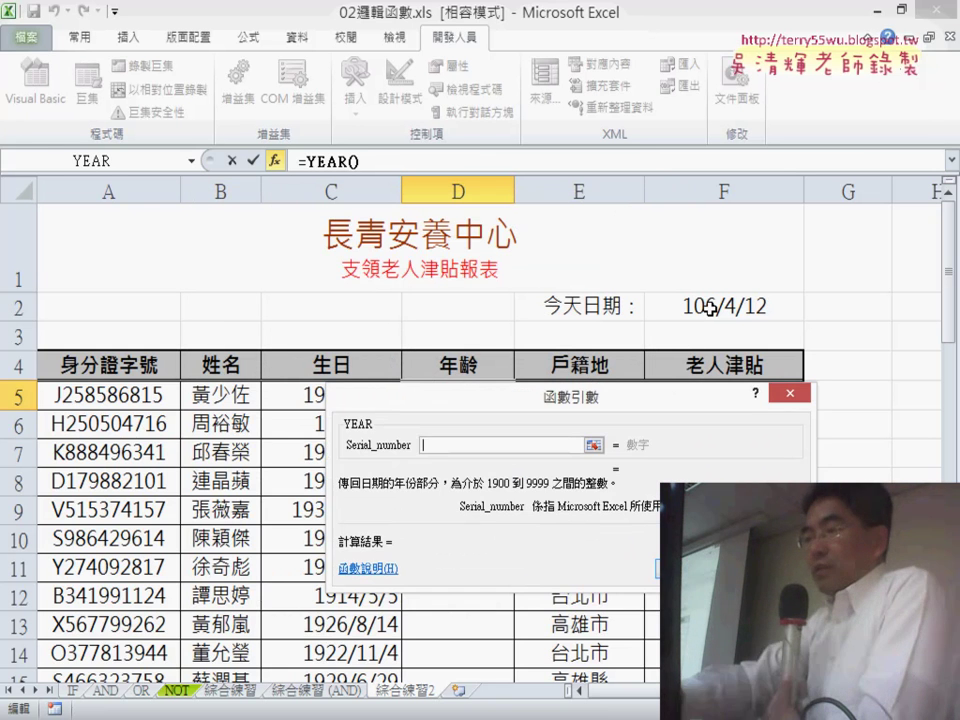
click(696, 306)
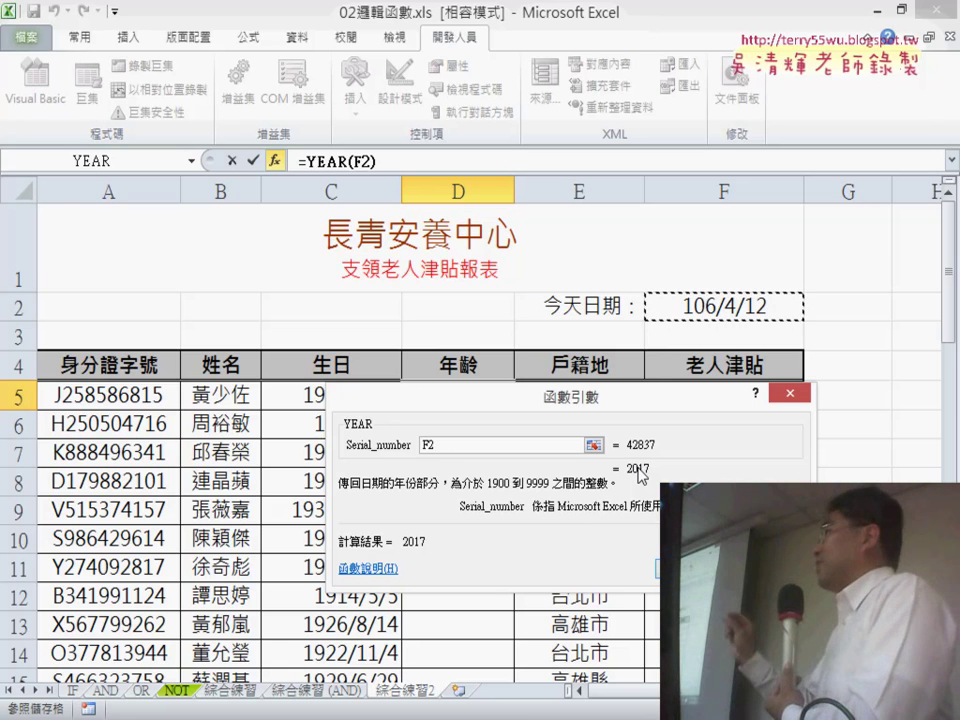
- Extend D5 to =YEAR(F2)-YEAR(C5) so the first resident's age shows 90
key(Return)
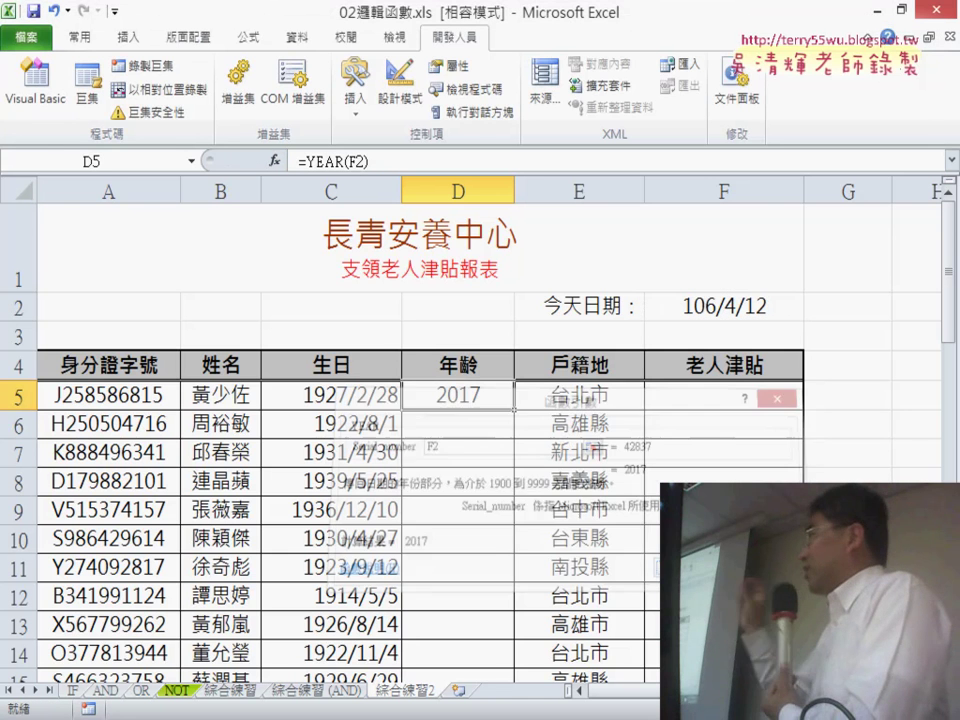
click(422, 161)
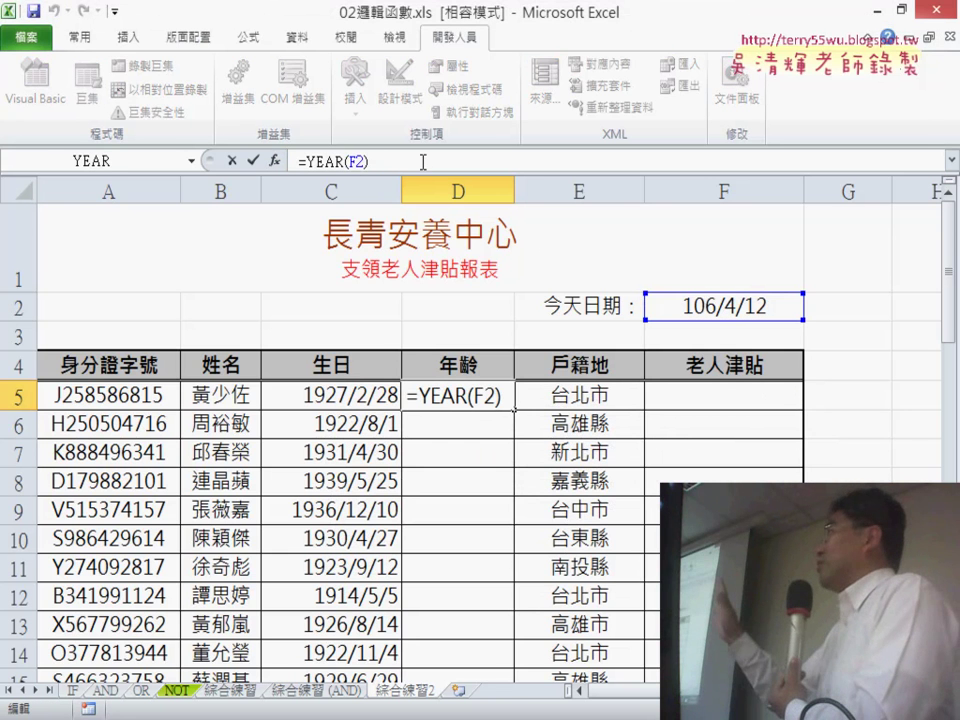
text(-)
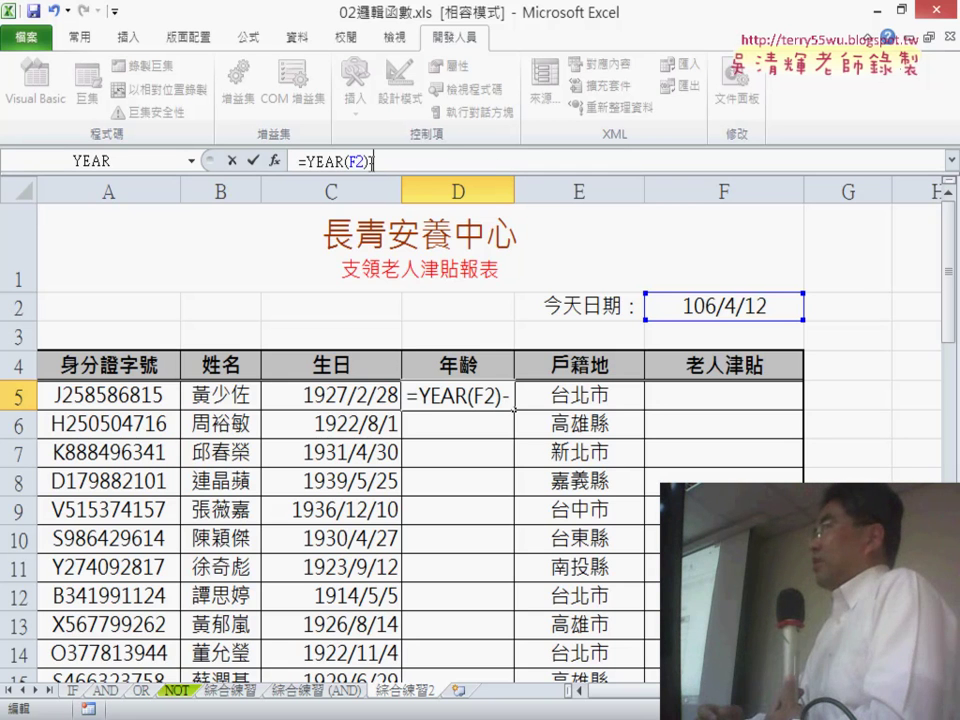
right_click(312, 161)
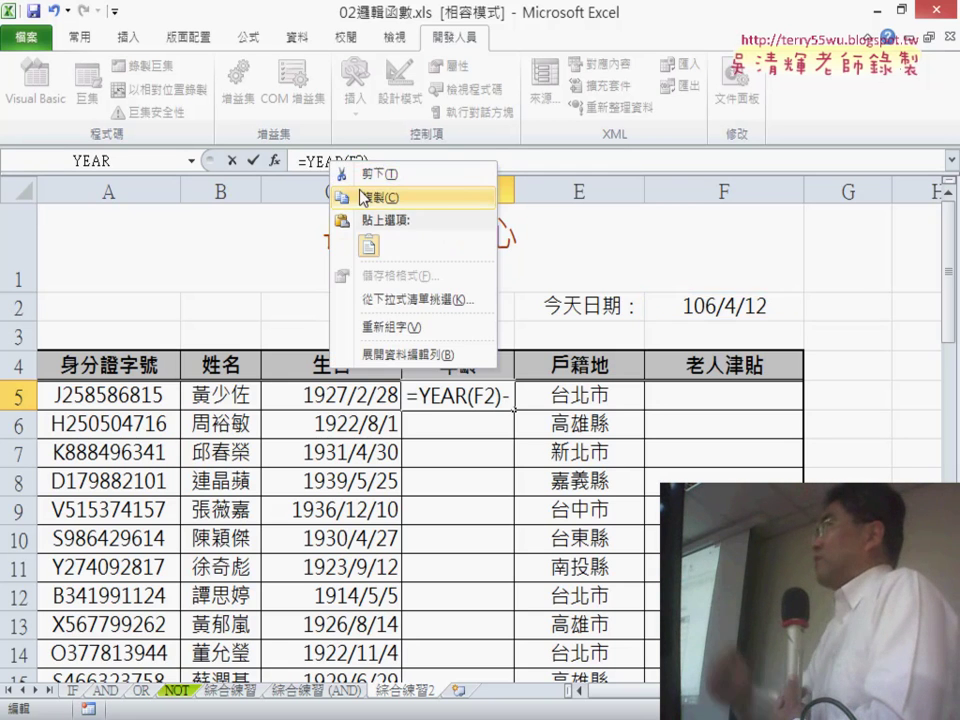
click(332, 197)
click(409, 162)
right_click(409, 162)
click(446, 245)
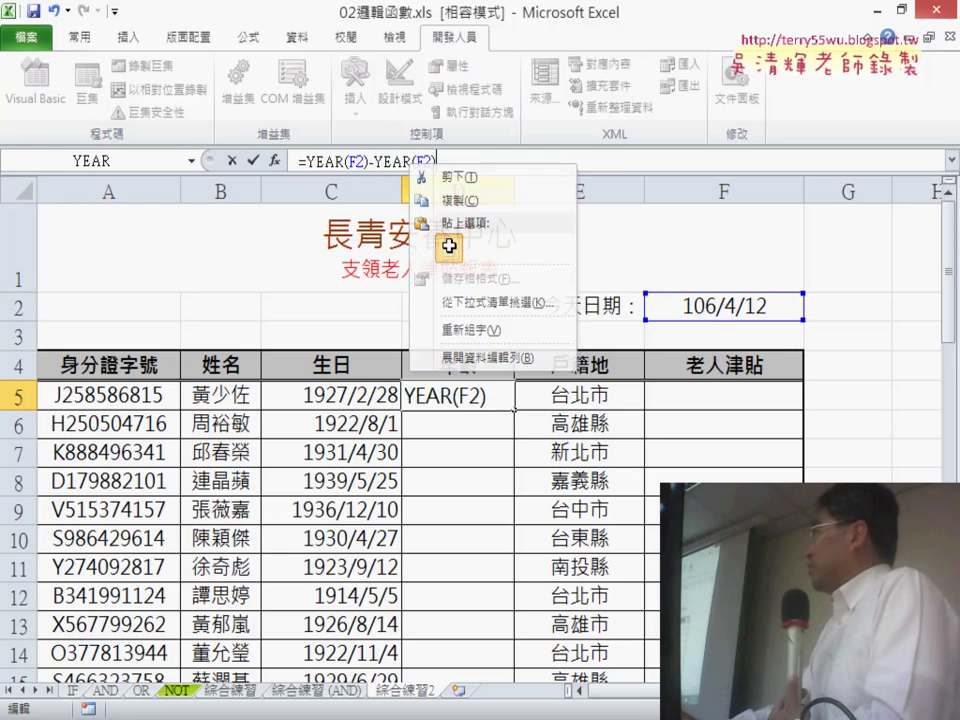
double_click(421, 161)
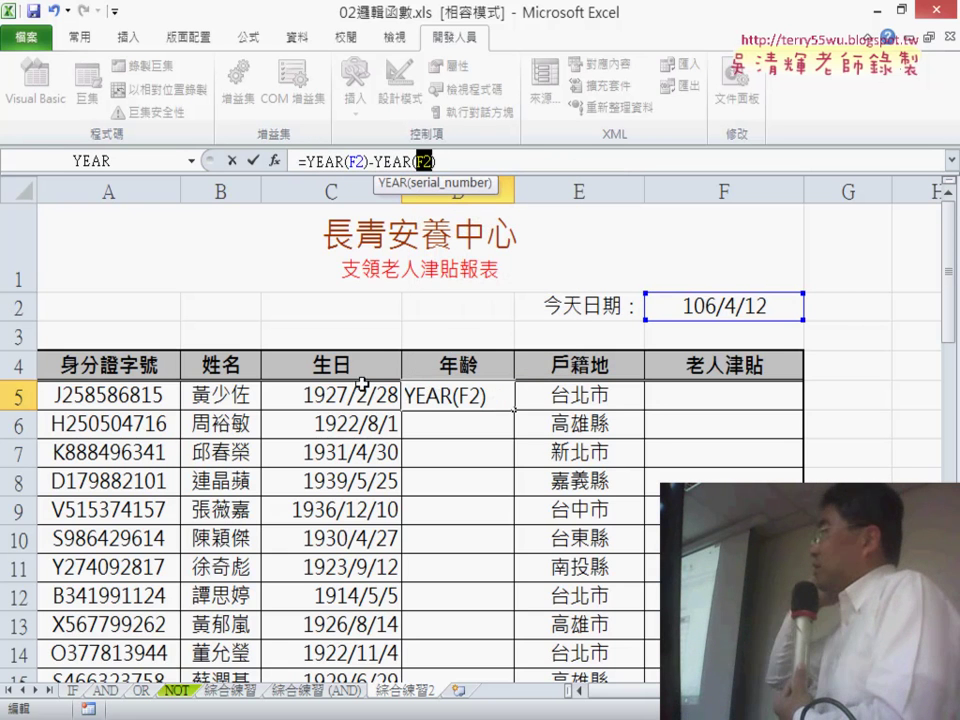
click(356, 398)
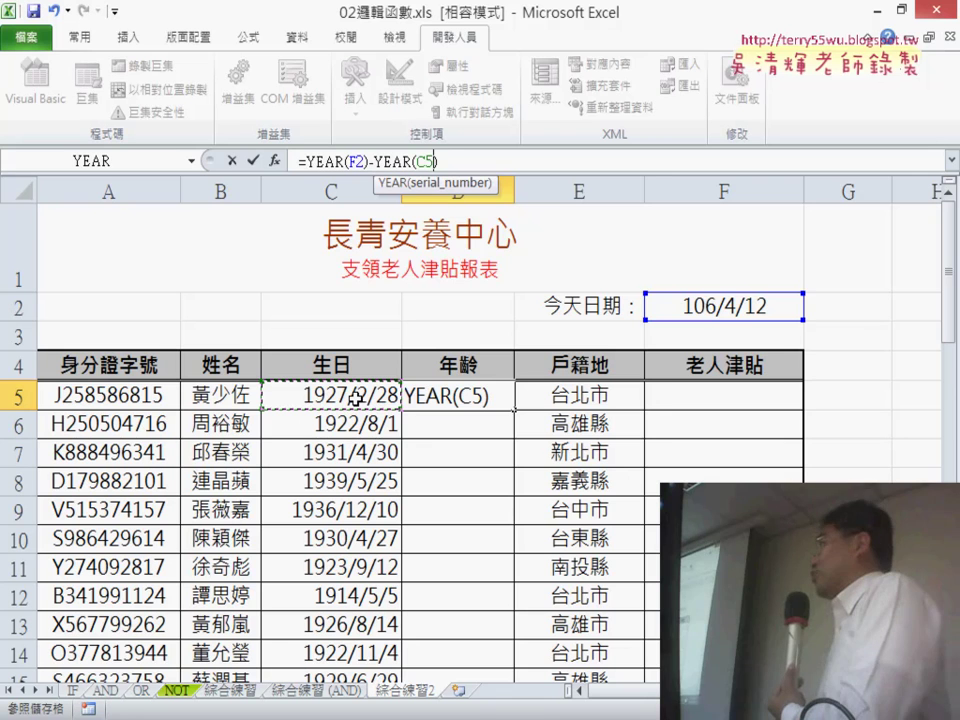
click(254, 160)
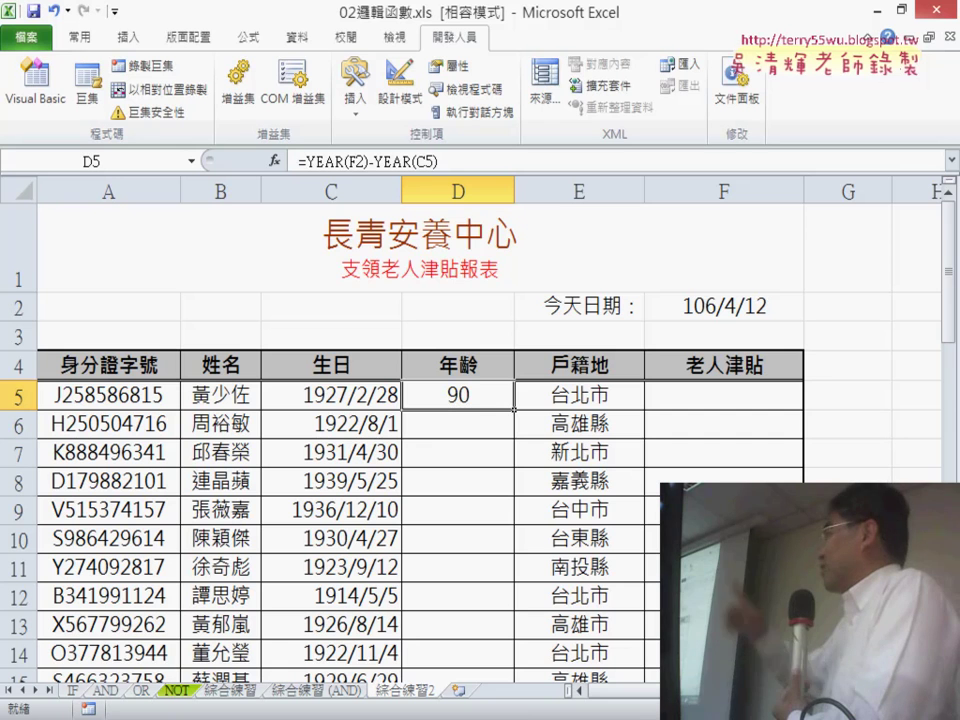
- Change C5's birthday month to 4 (1927/4/28) and delete D5's age formula
click(355, 400)
double_click(362, 396)
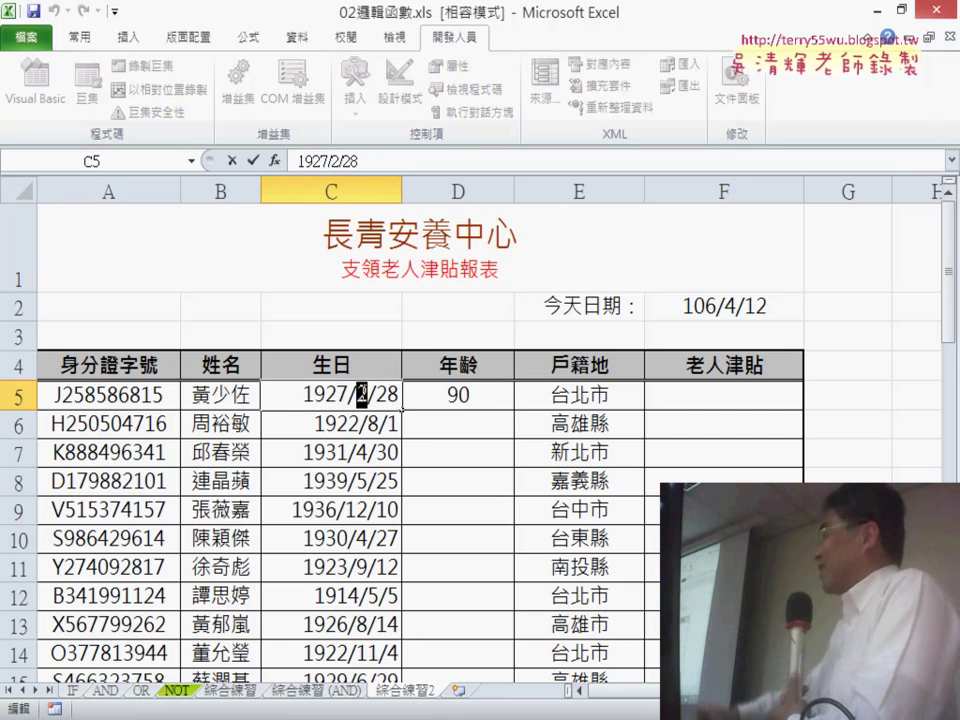
text(4)
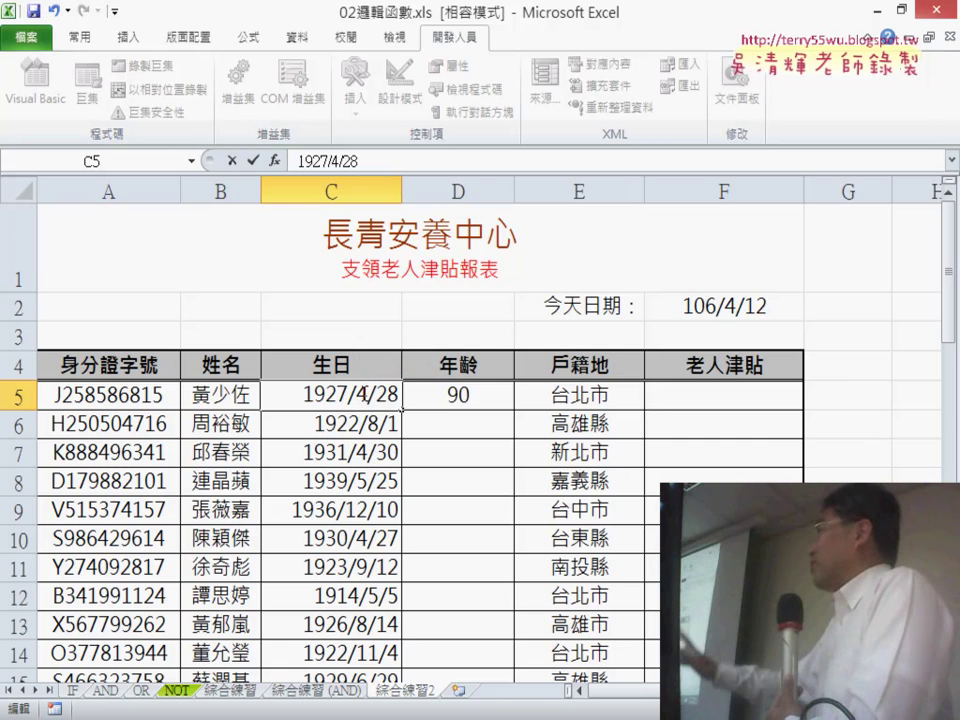
key(Return)
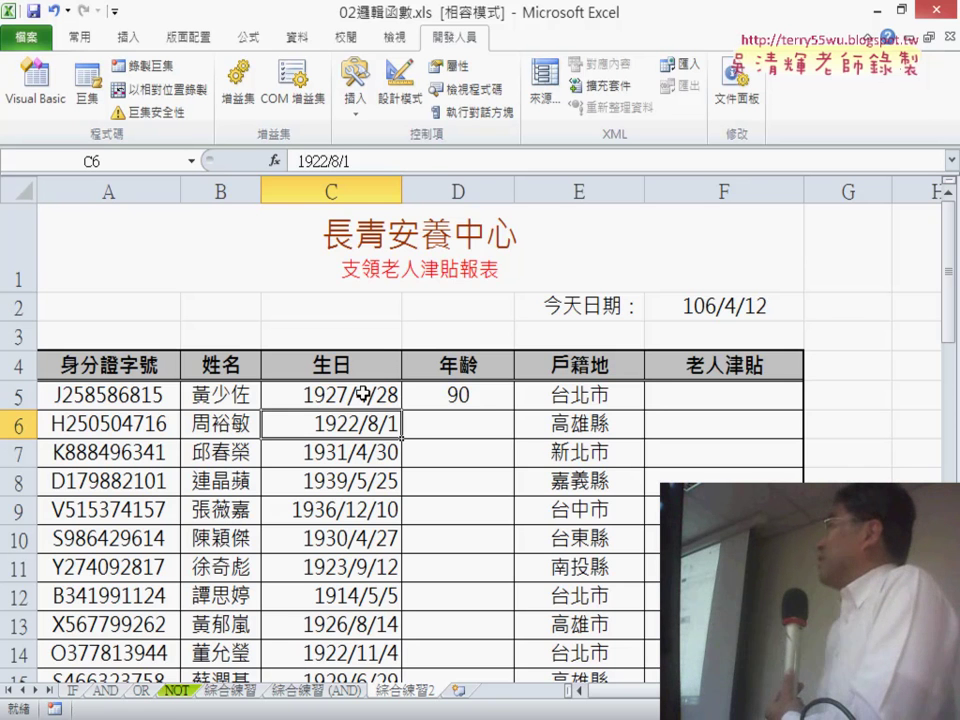
click(494, 396)
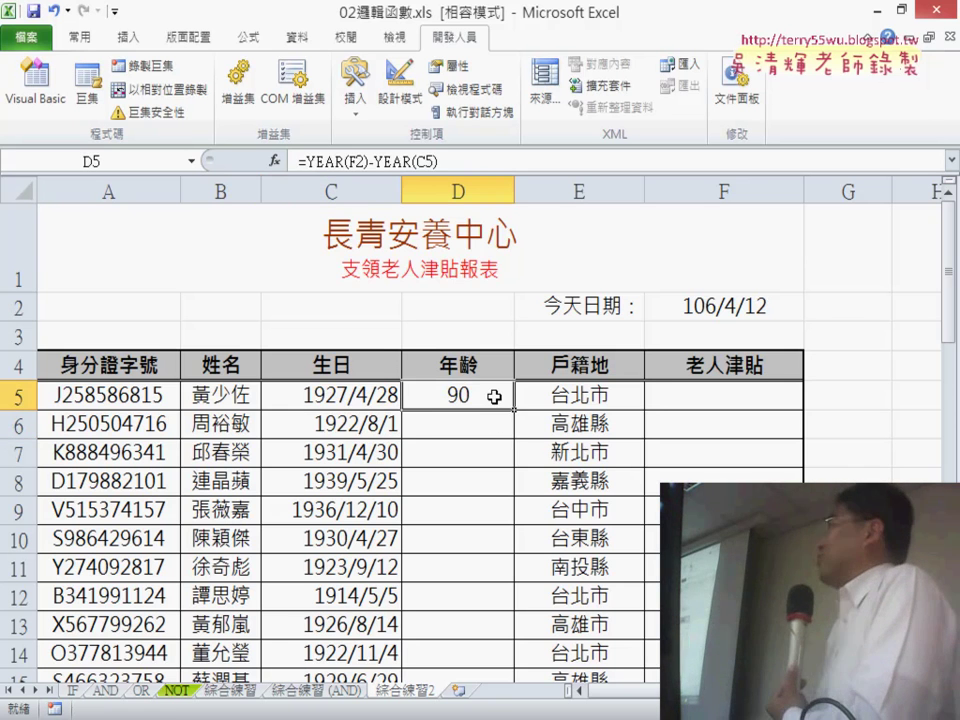
key(Delete)
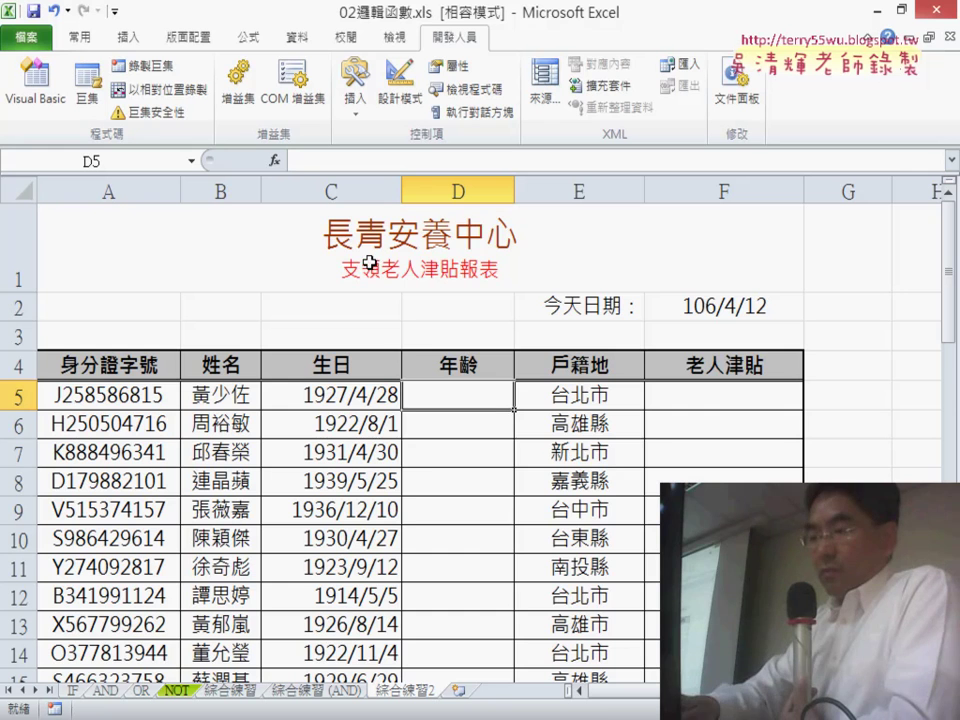
click(275, 161)
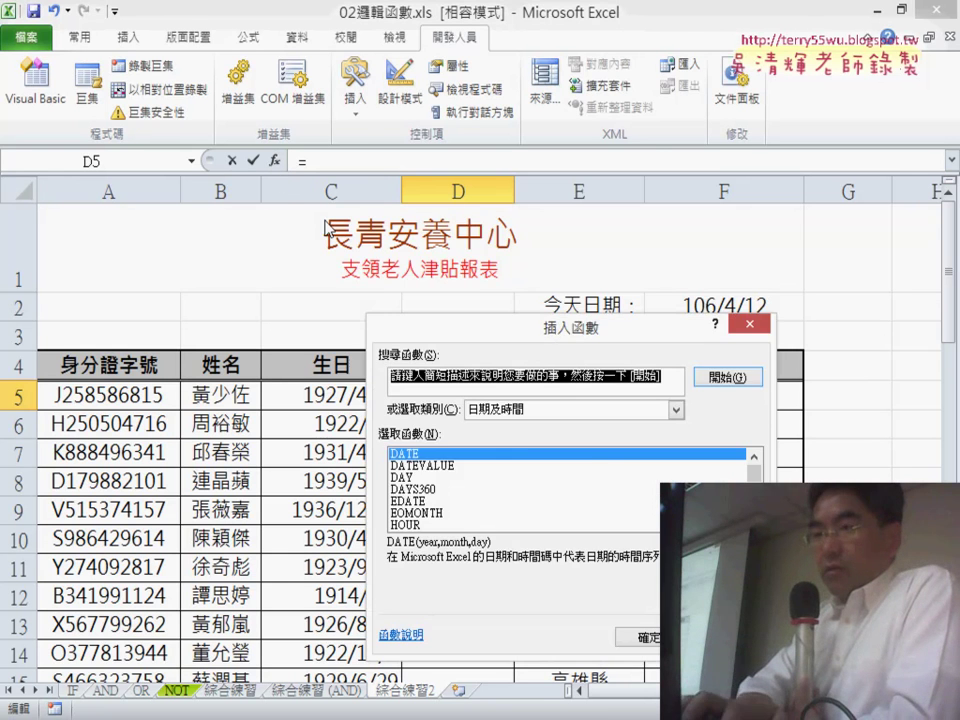
drag(778, 315, 476, 150)
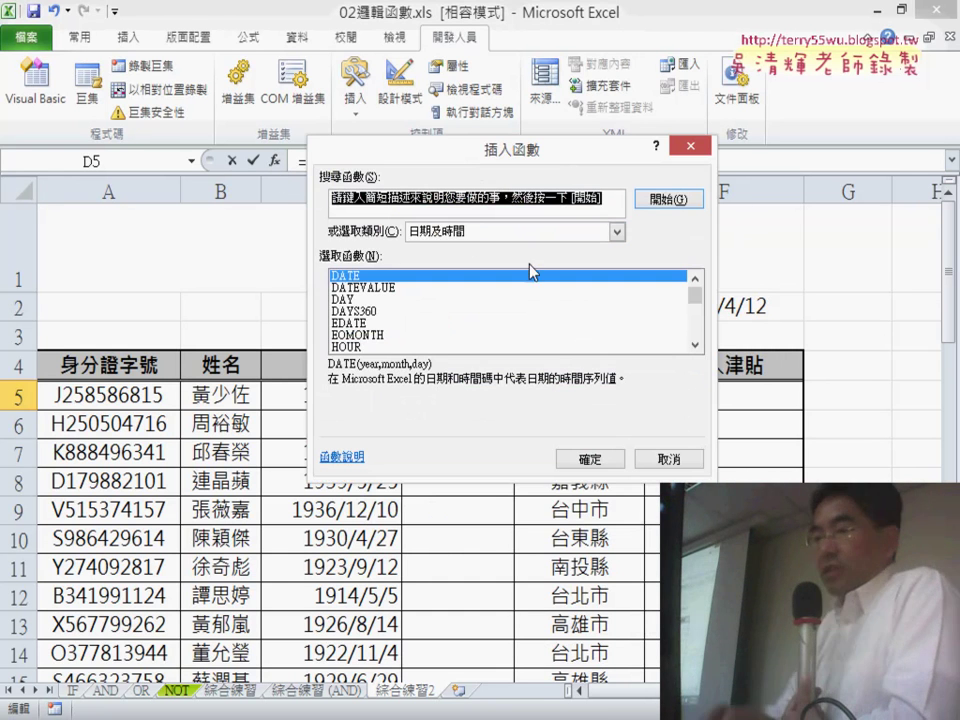
drag(696, 298, 700, 309)
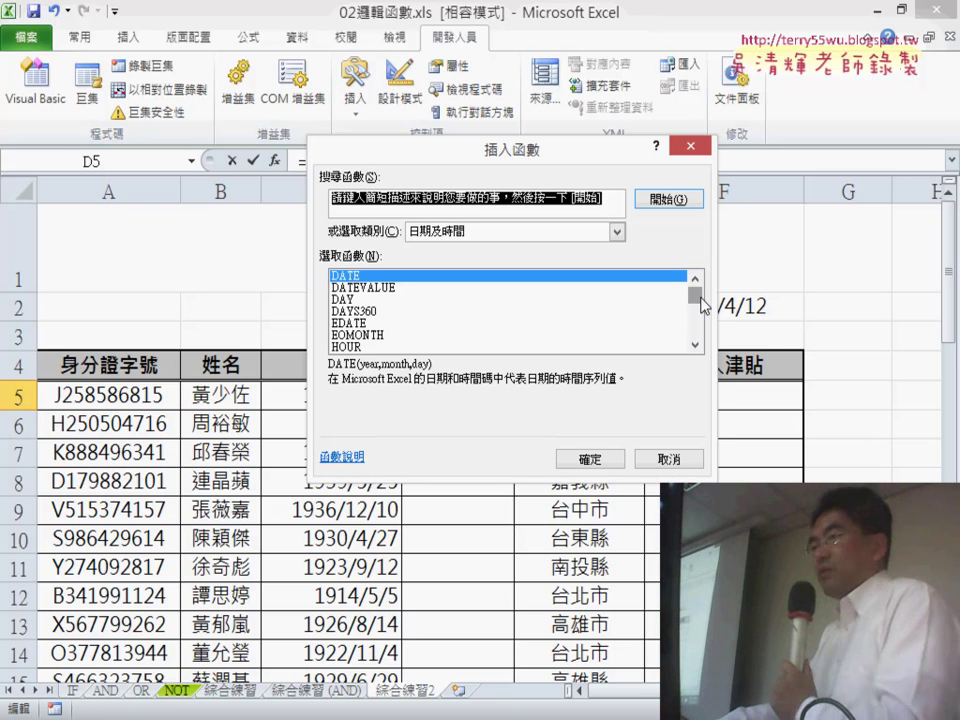
click(669, 459)
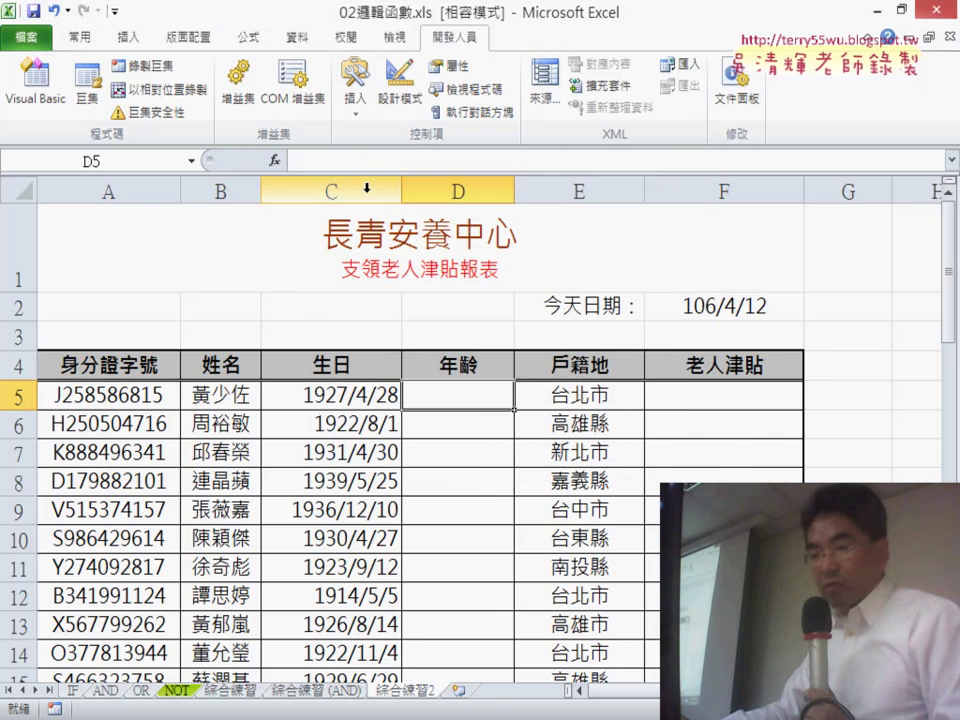
- Enter =DATEDIF(C5,F2,"Y") in D5 so the first resident's age shows 89, then recheck it
click(365, 161)
text(ㄦ)
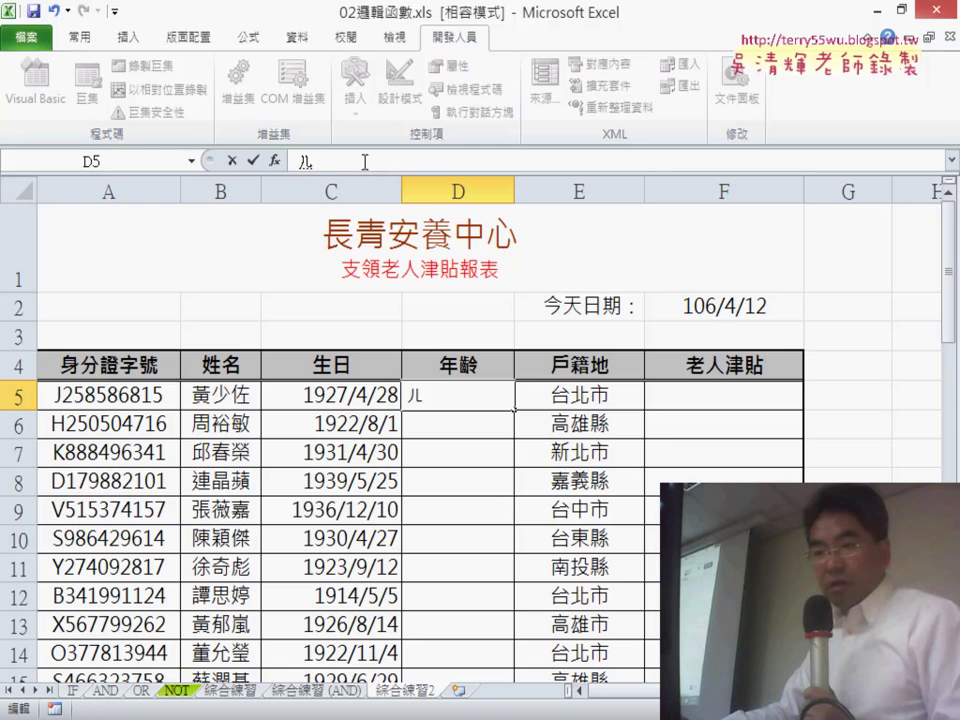
key(BackSpace)
text(=dat)
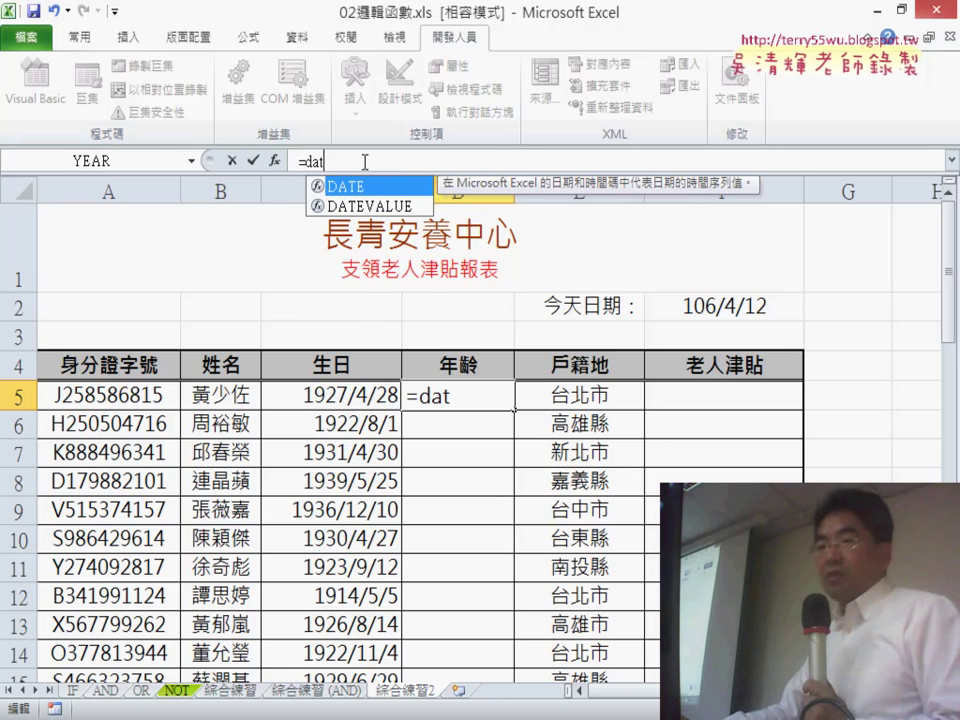
text(e)
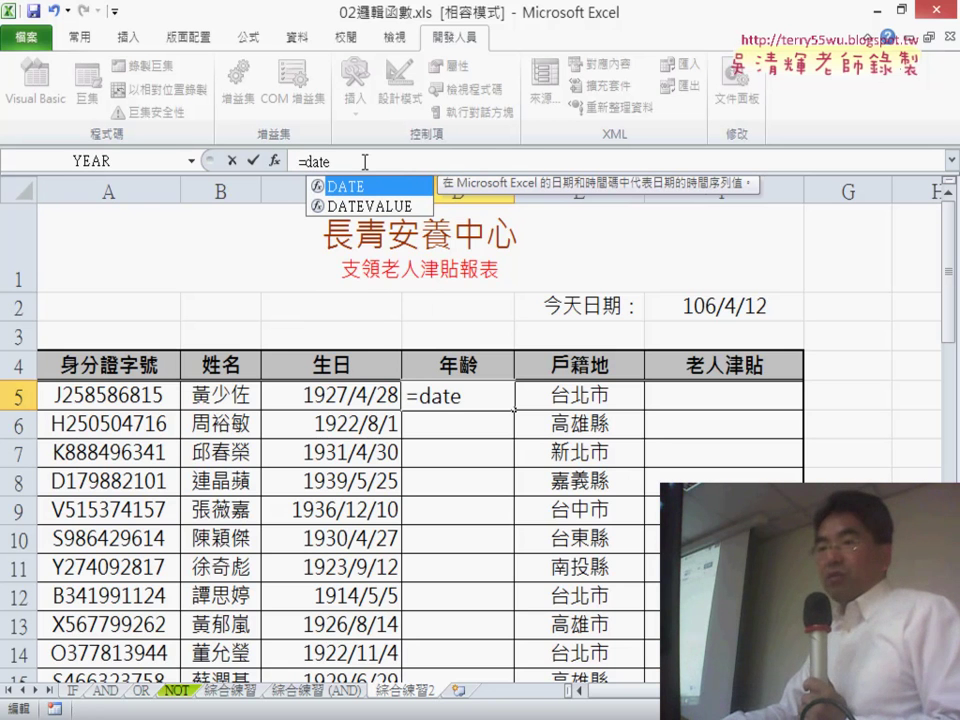
text(dif)
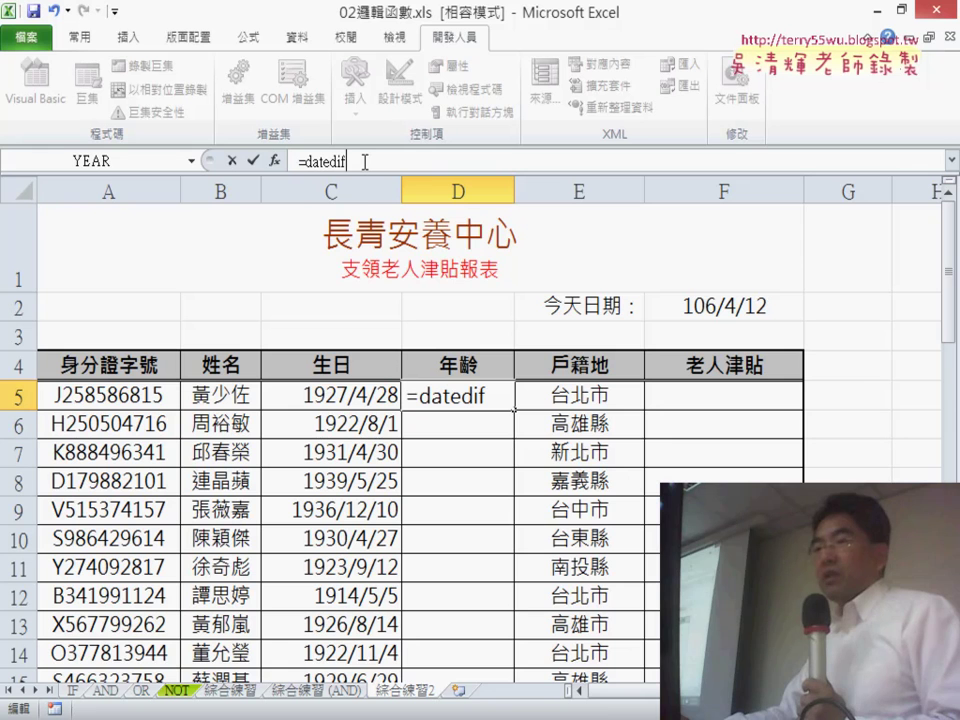
text(()
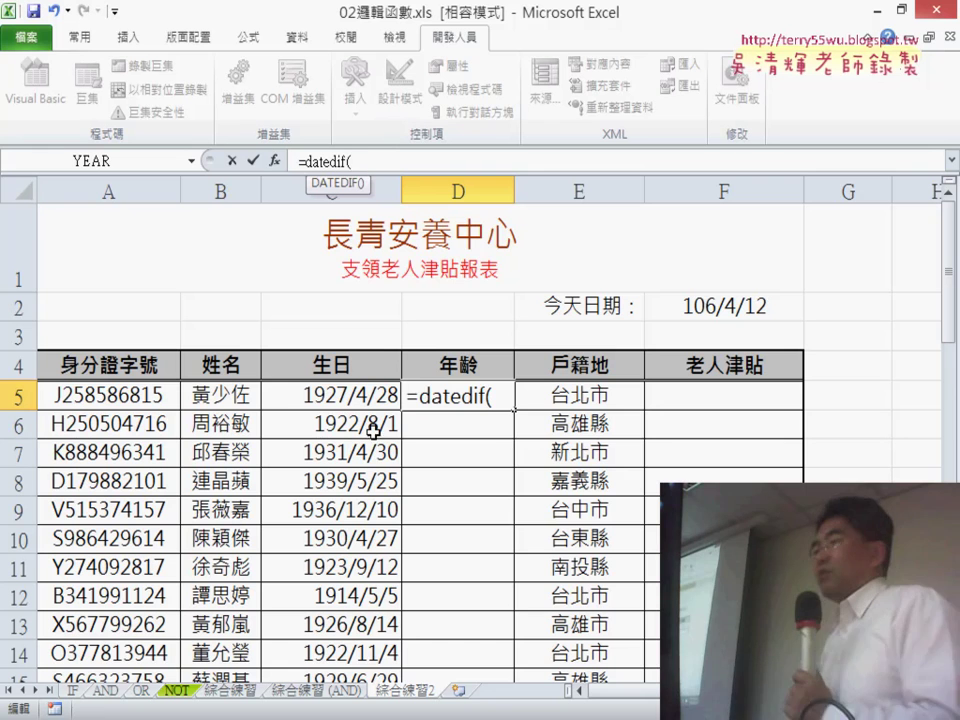
click(350, 397)
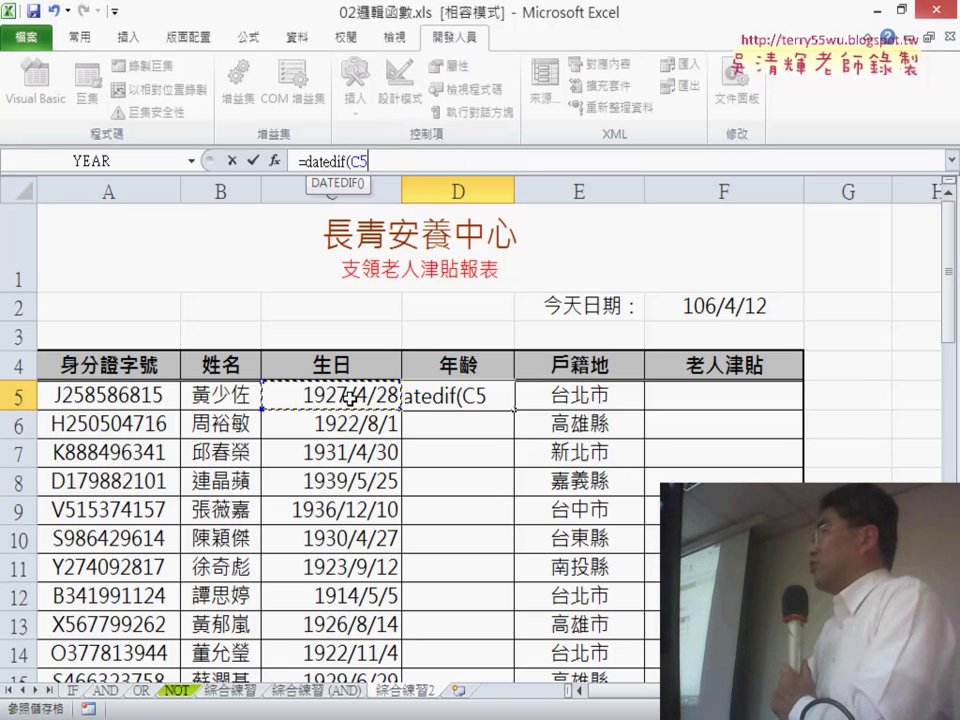
text(,)
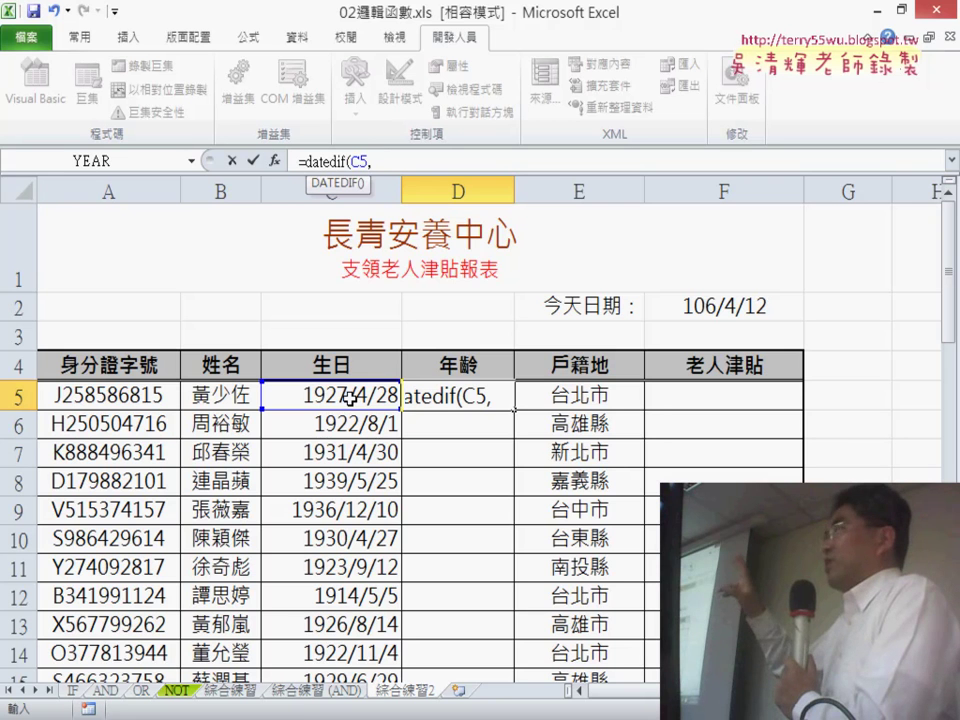
click(712, 310)
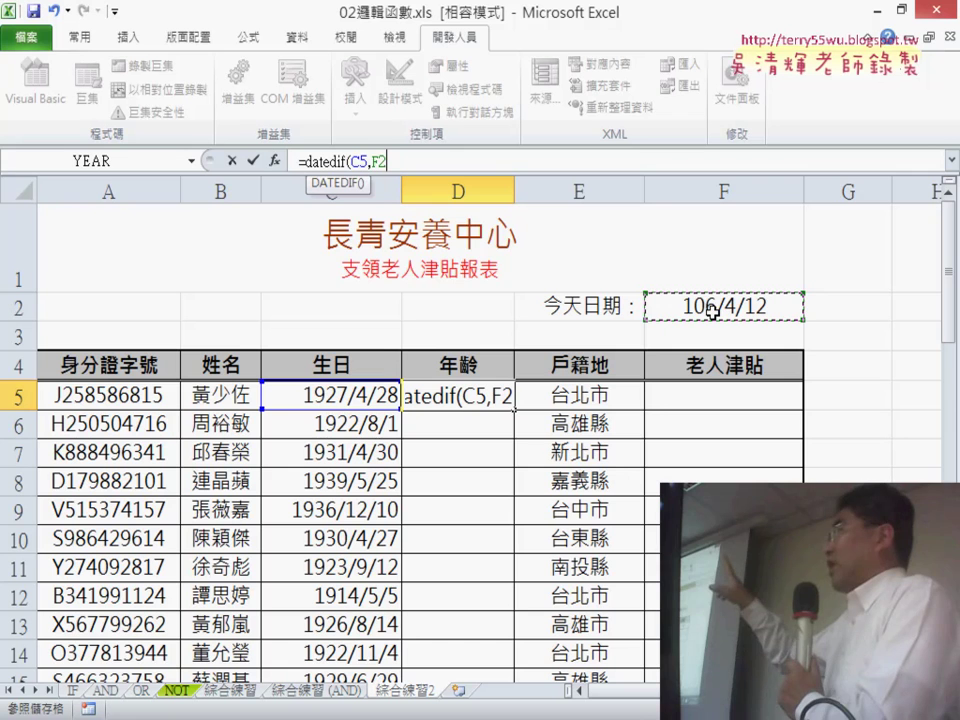
text(,"Y)
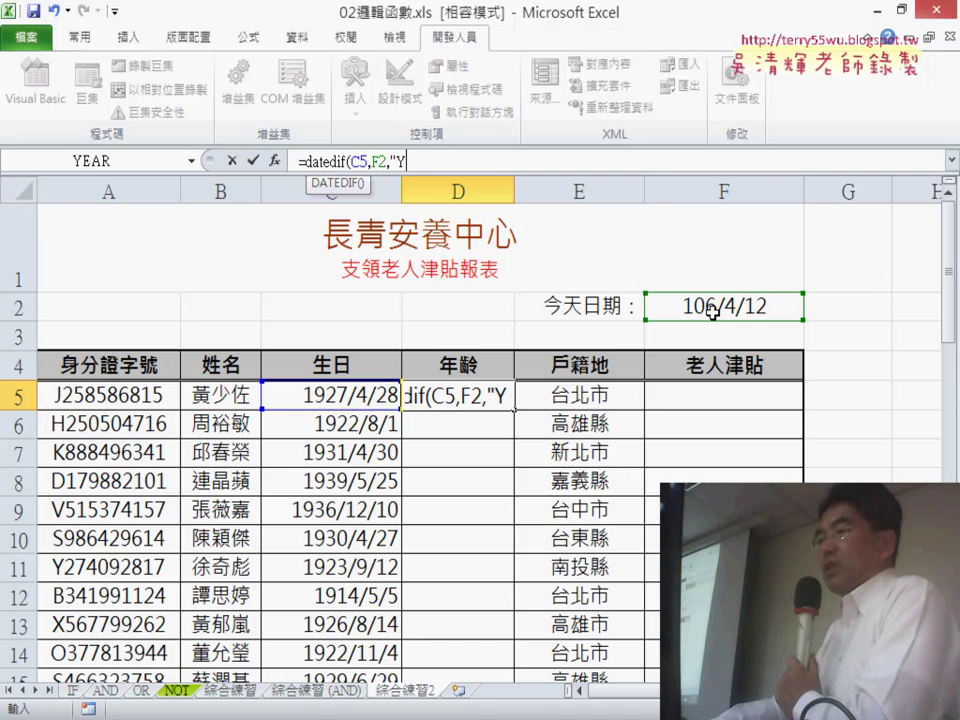
text(")
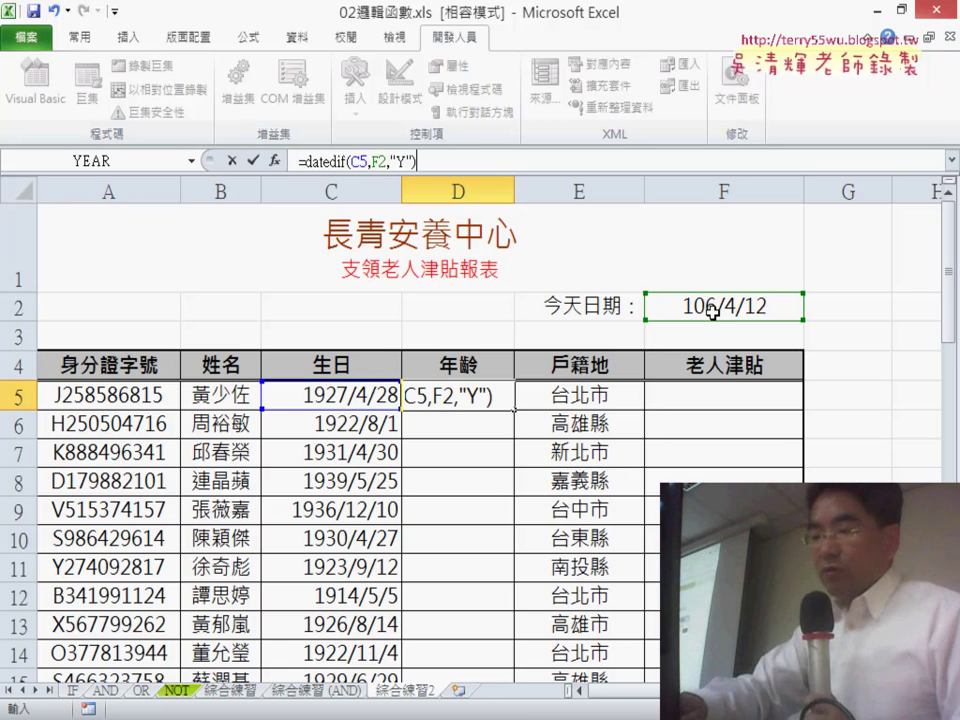
key(Return)
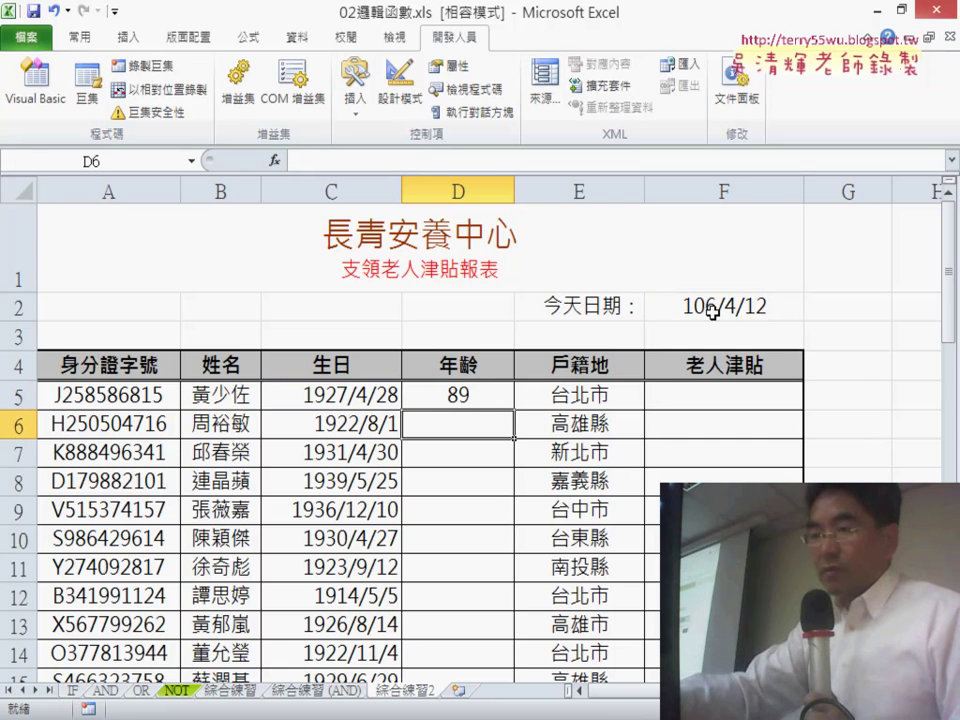
click(492, 401)
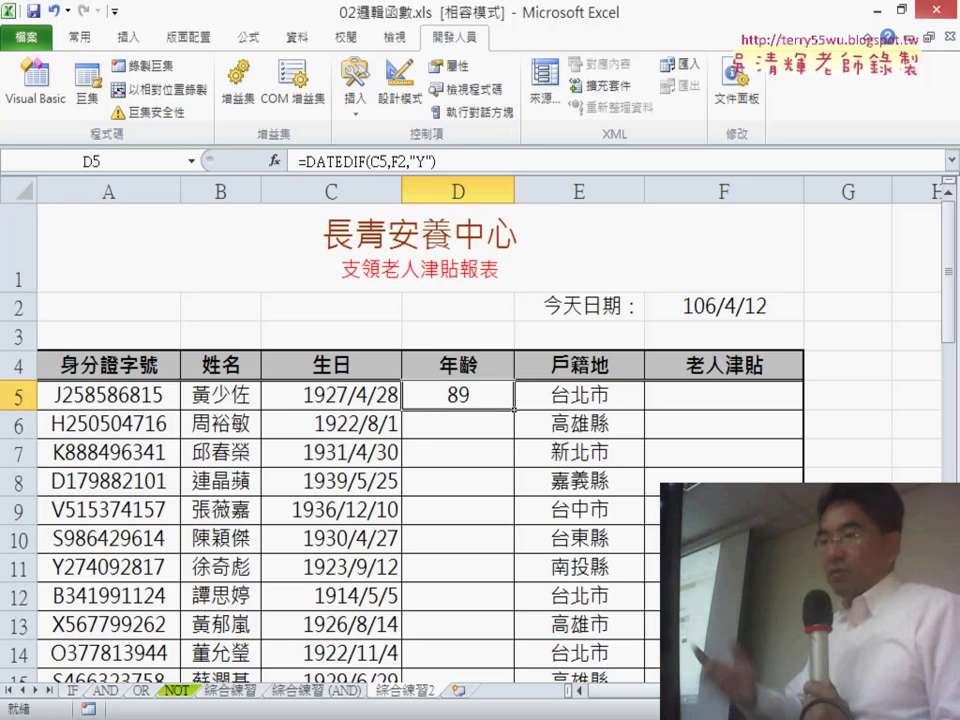
- Change C5's birth month from 4 to 3 (1927/3/28) and confirm D5 now shows 90
click(380, 400)
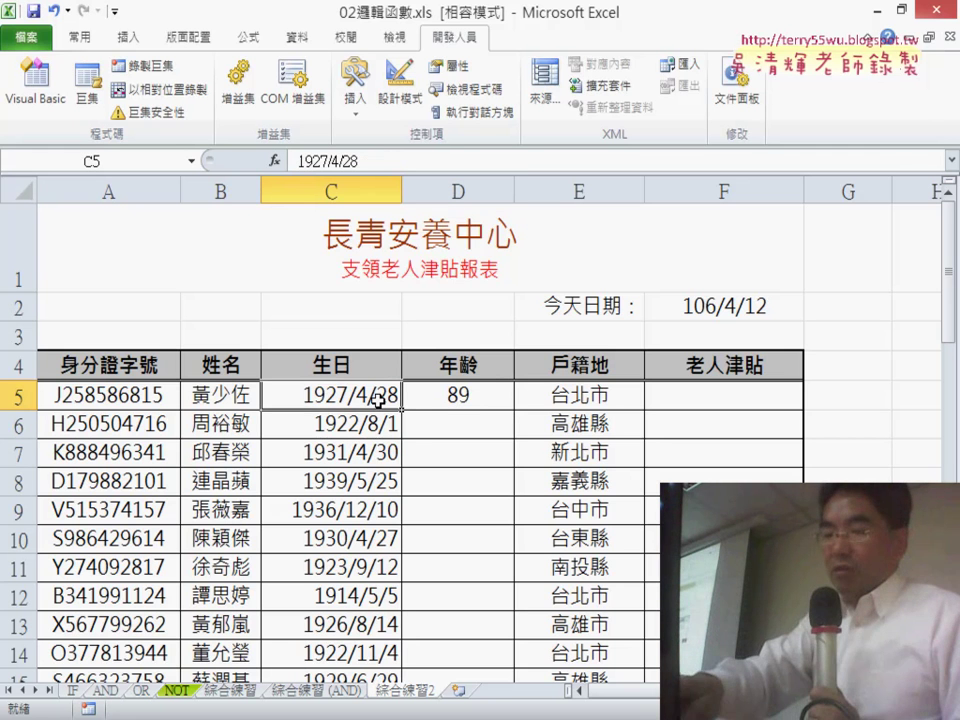
click(430, 396)
click(321, 392)
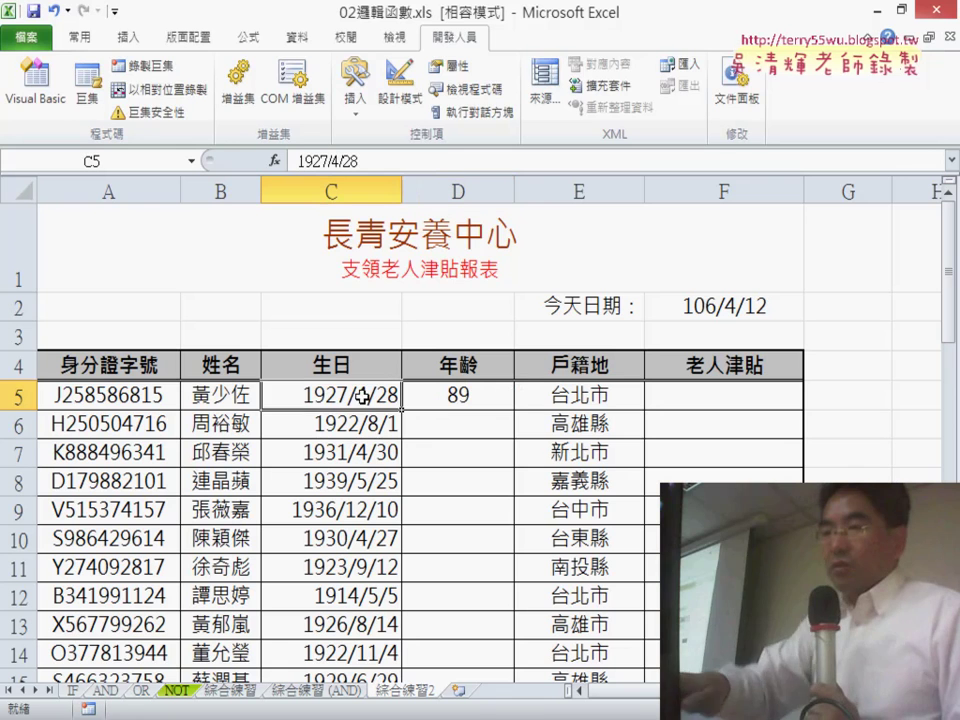
double_click(367, 396)
drag(356, 395, 370, 396)
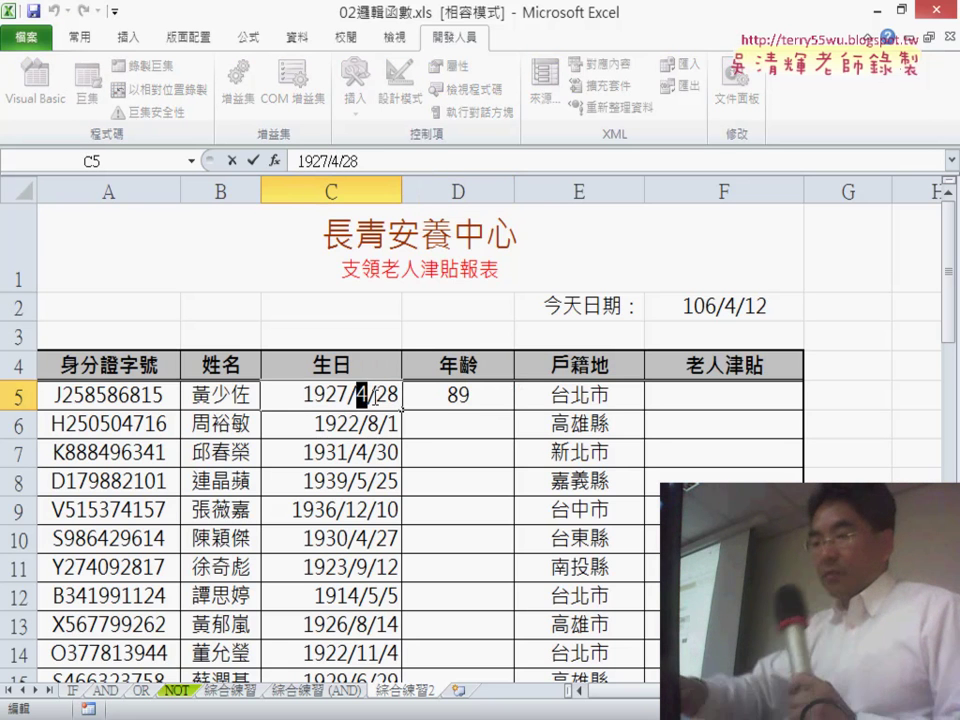
text(3)
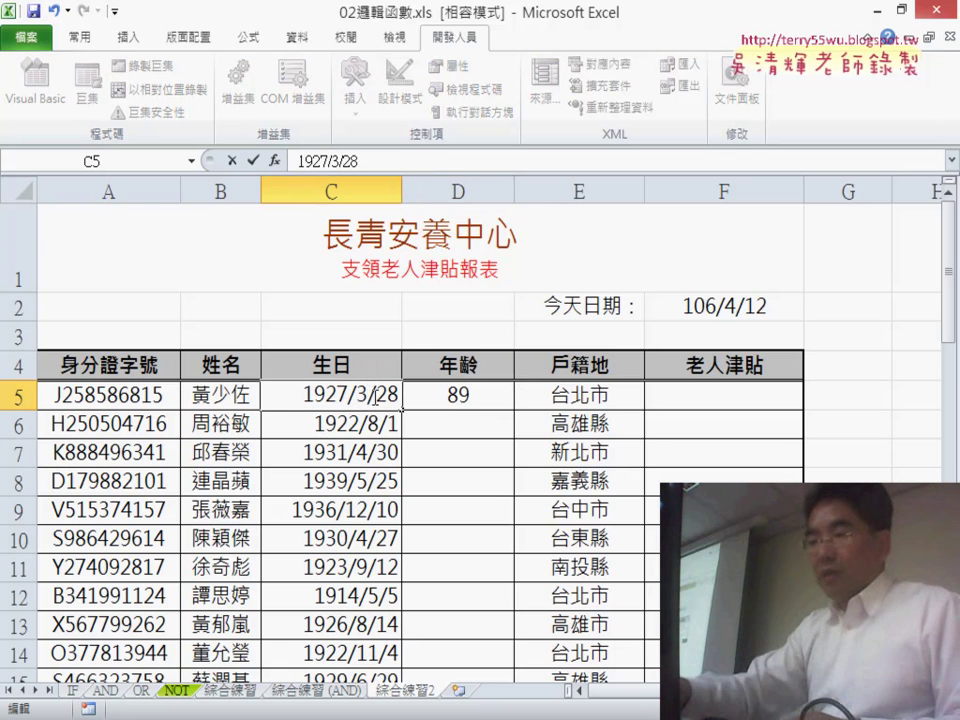
key(Return)
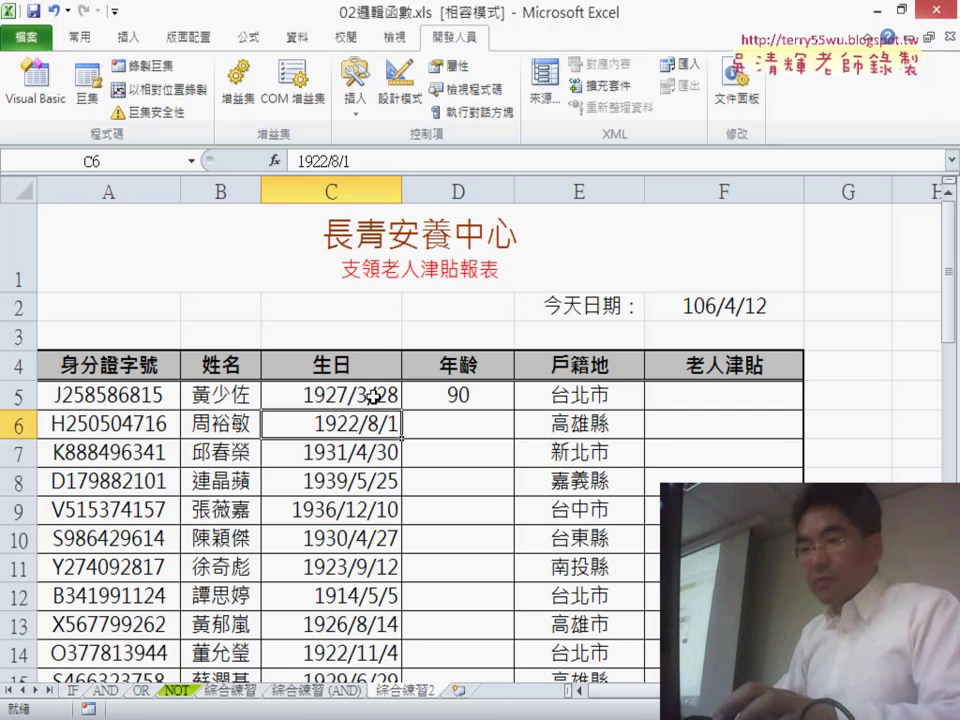
click(478, 394)
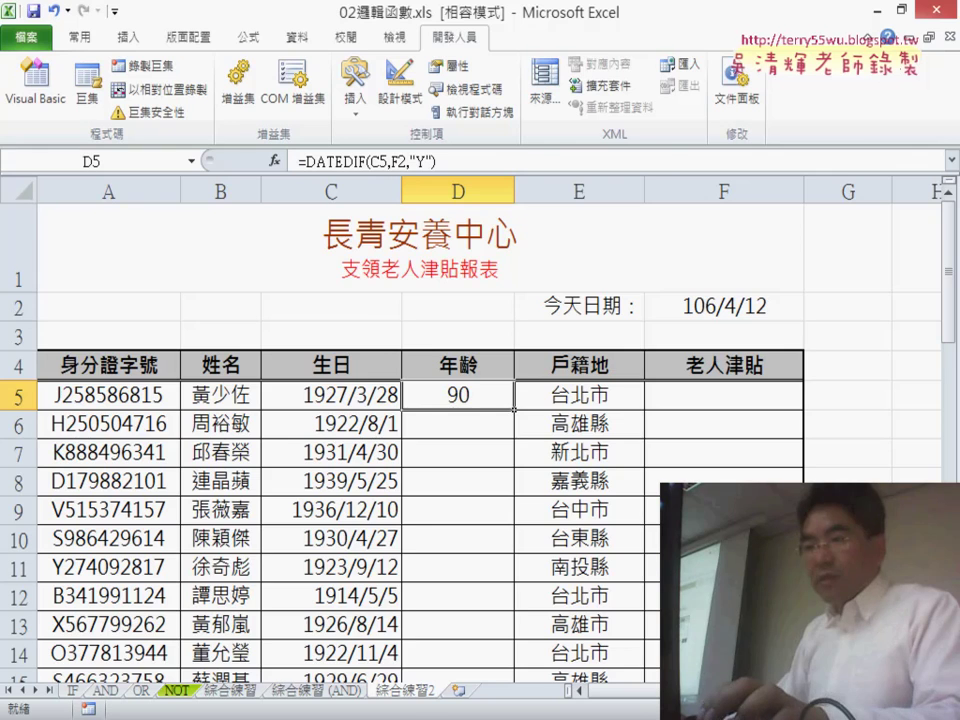
click(305, 630)
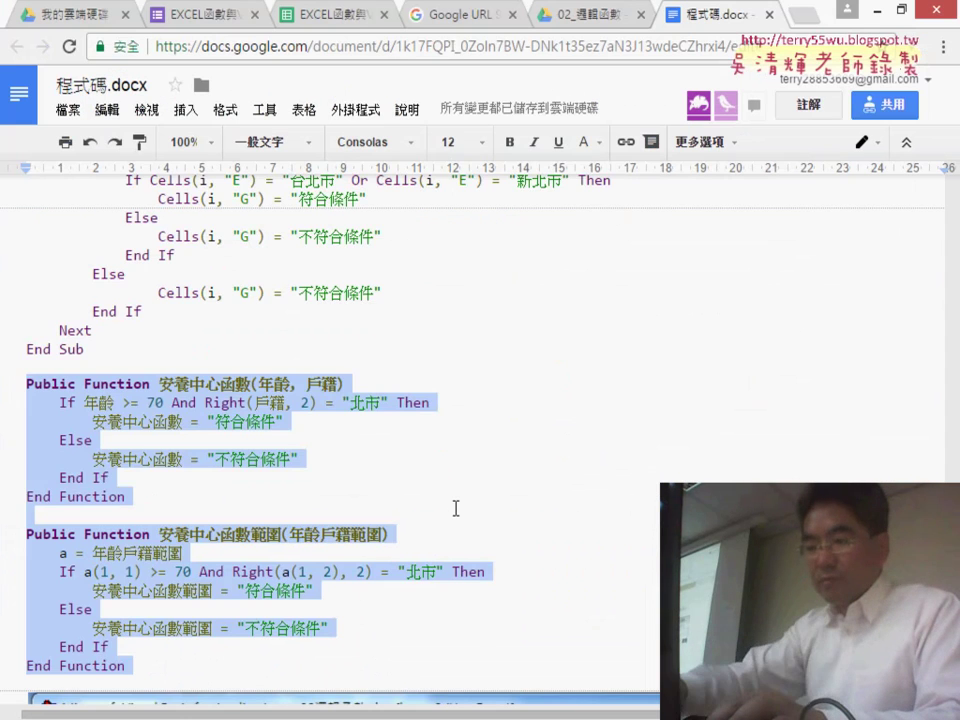
scroll(457, 507, up, 2)
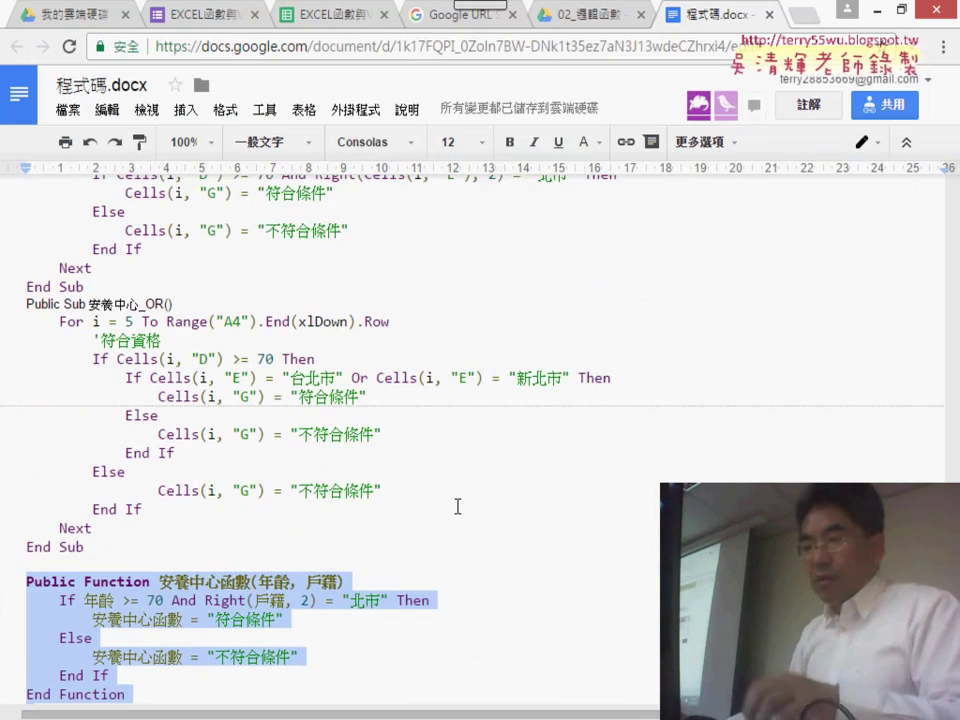
scroll(457, 505, up, 4)
scroll(457, 507, up, 1)
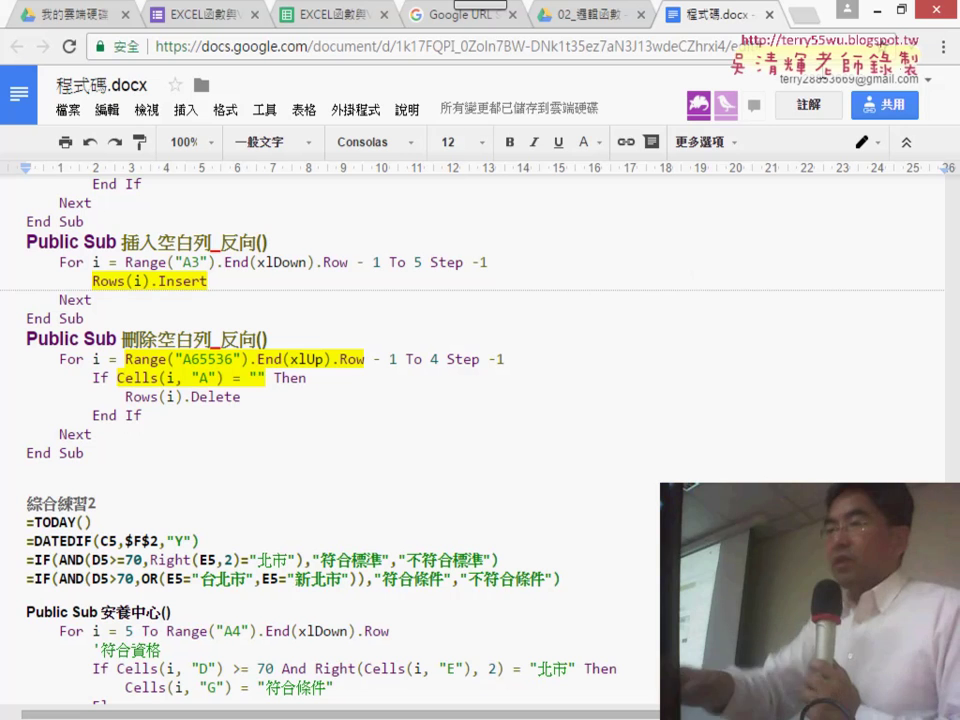
click(877, 17)
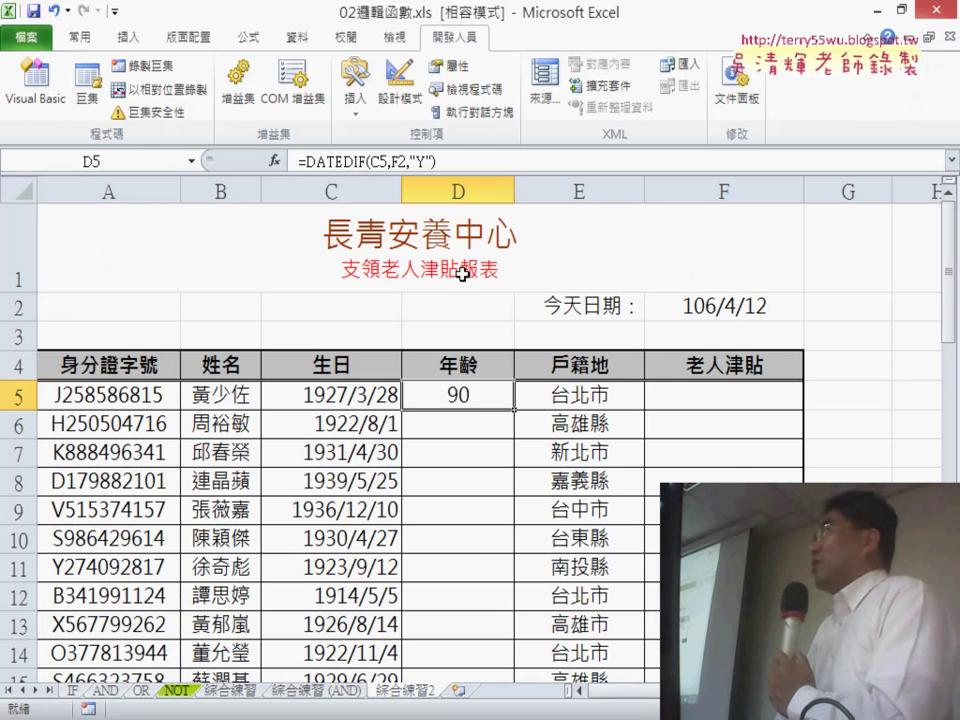
- Change the age formula's date reference to F$2 and fill it down the whole 年齡 column
click(402, 162)
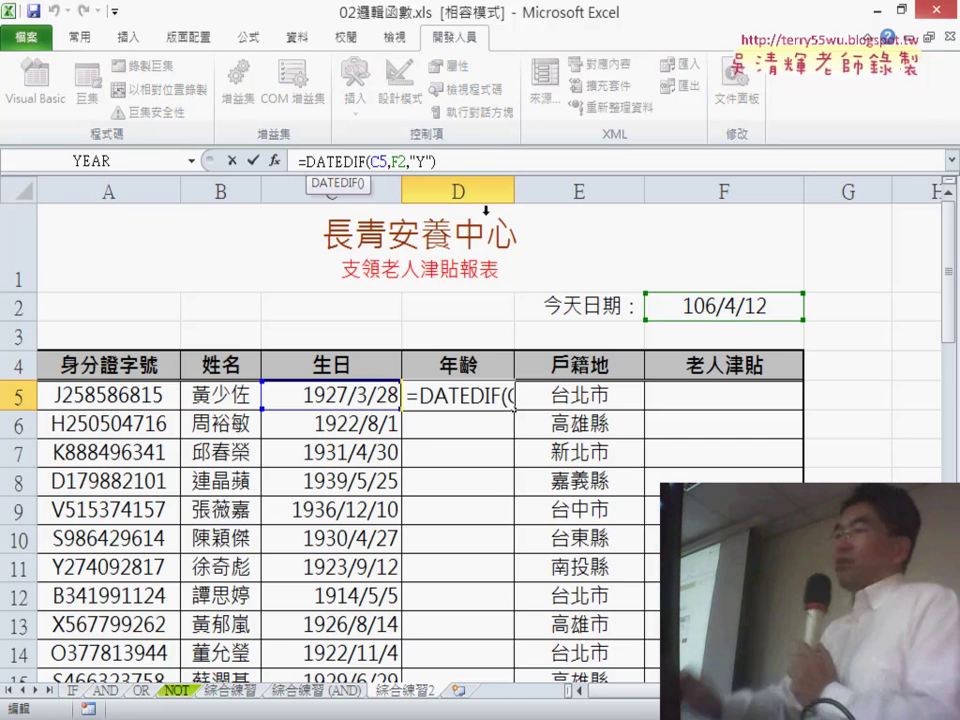
click(410, 160)
text($)
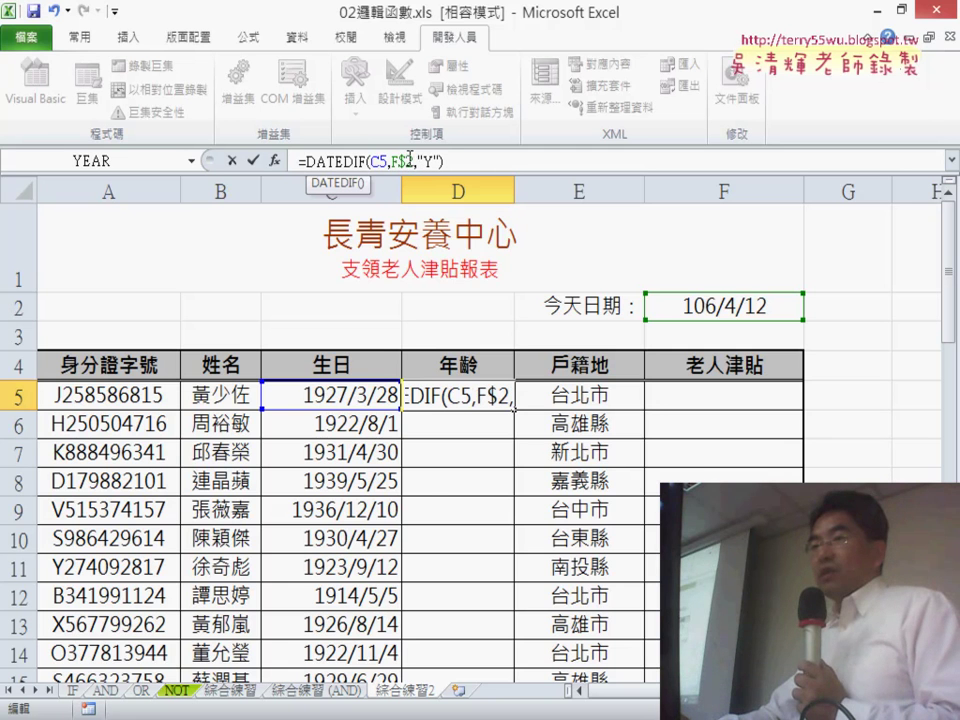
click(254, 160)
double_click(512, 408)
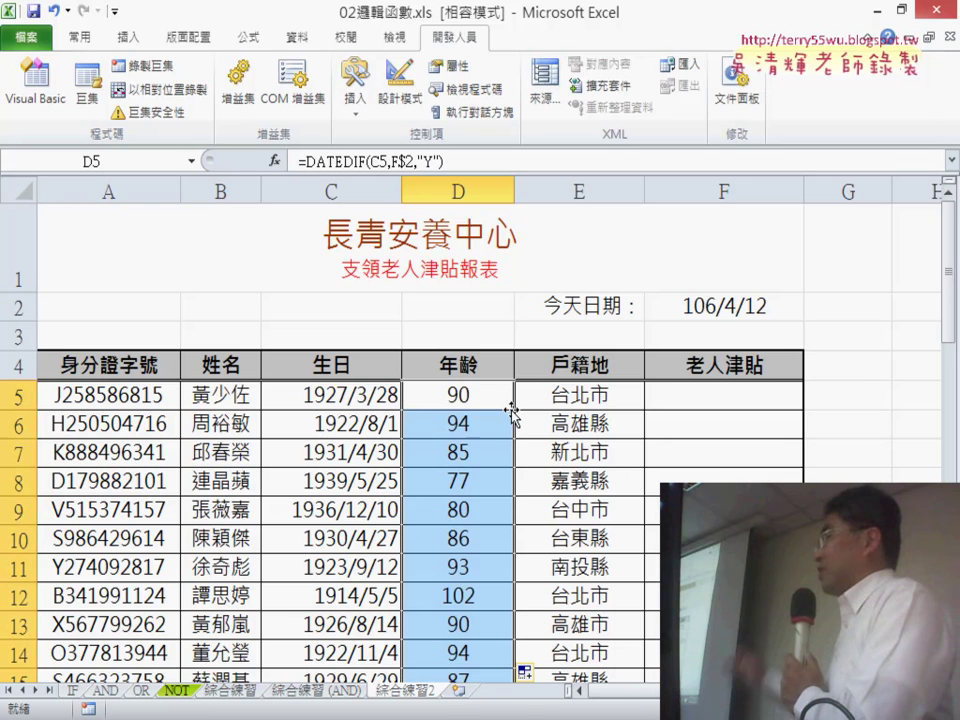
click(754, 405)
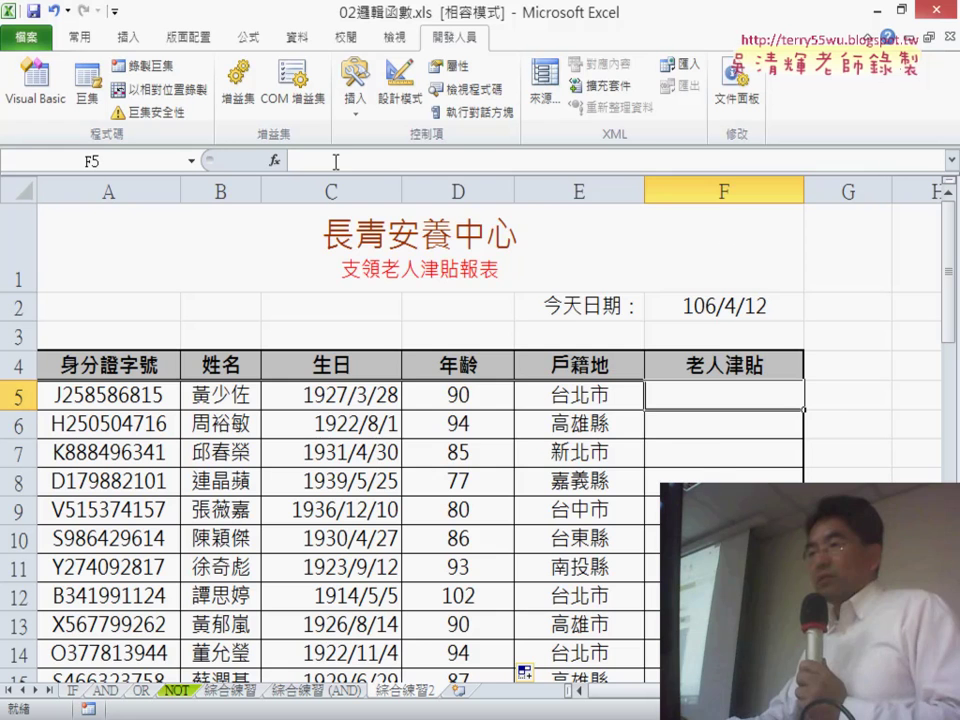
- Insert the IF function into F5 from the 邏輯 category, after briefly trying AND
click(274, 160)
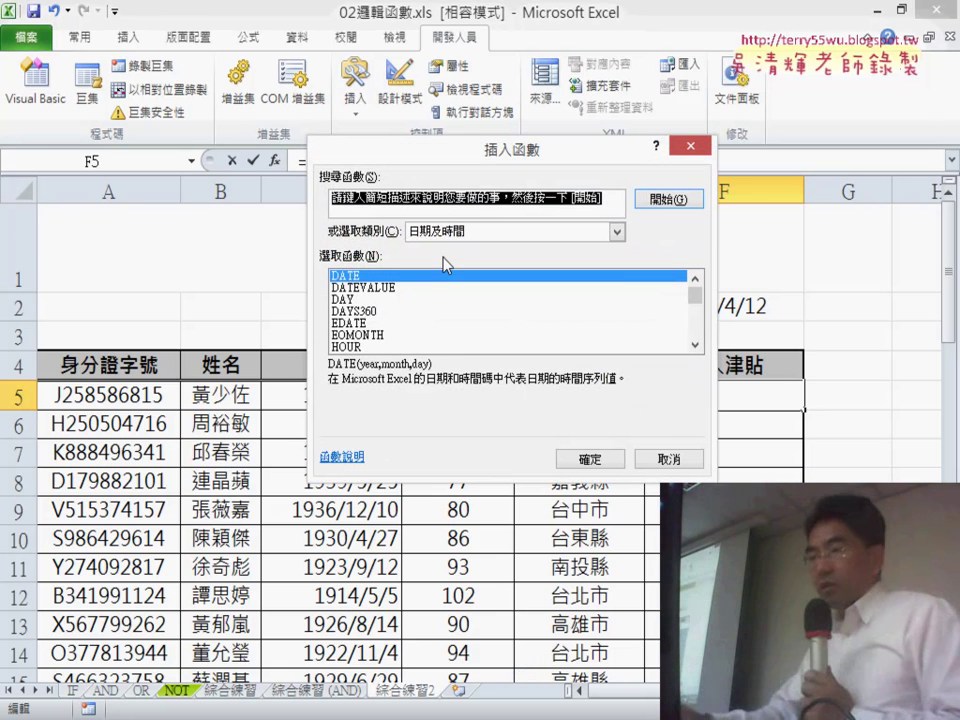
click(443, 231)
click(440, 356)
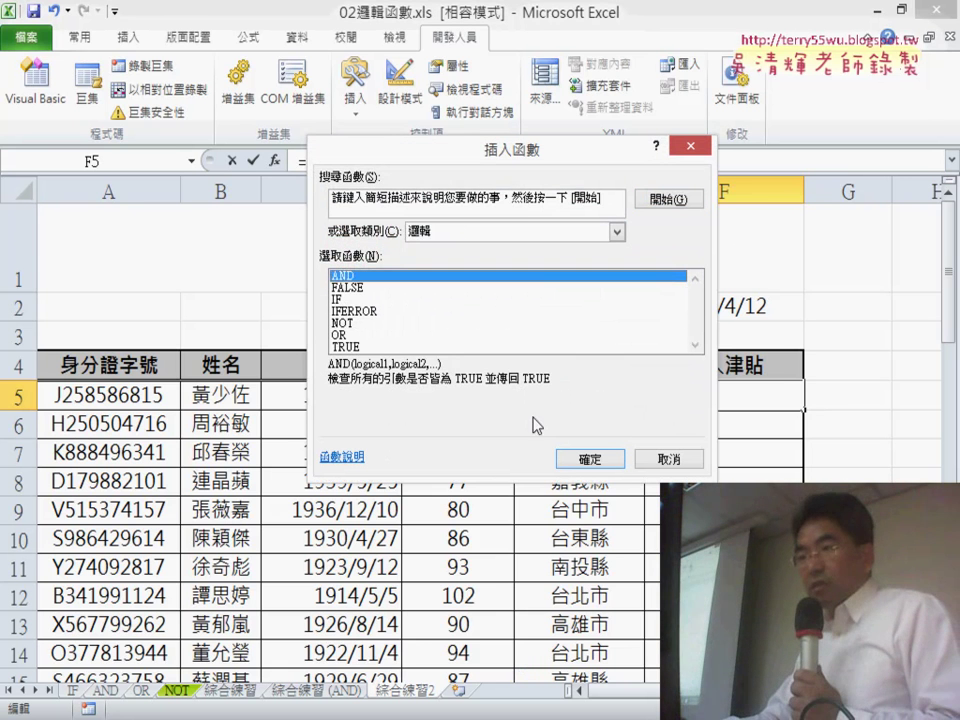
click(596, 457)
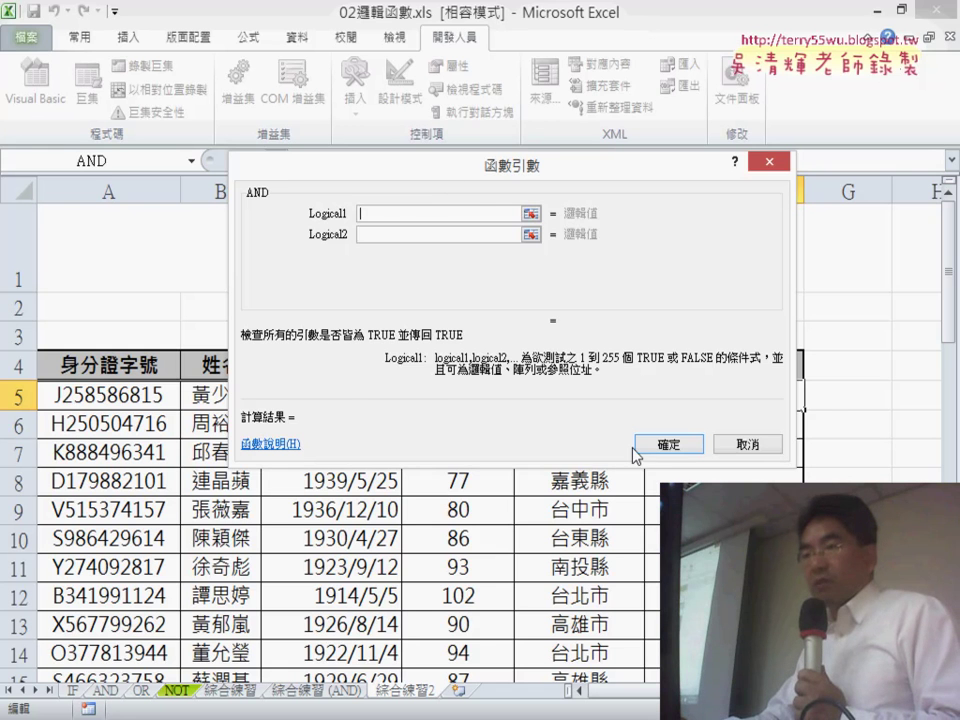
click(752, 444)
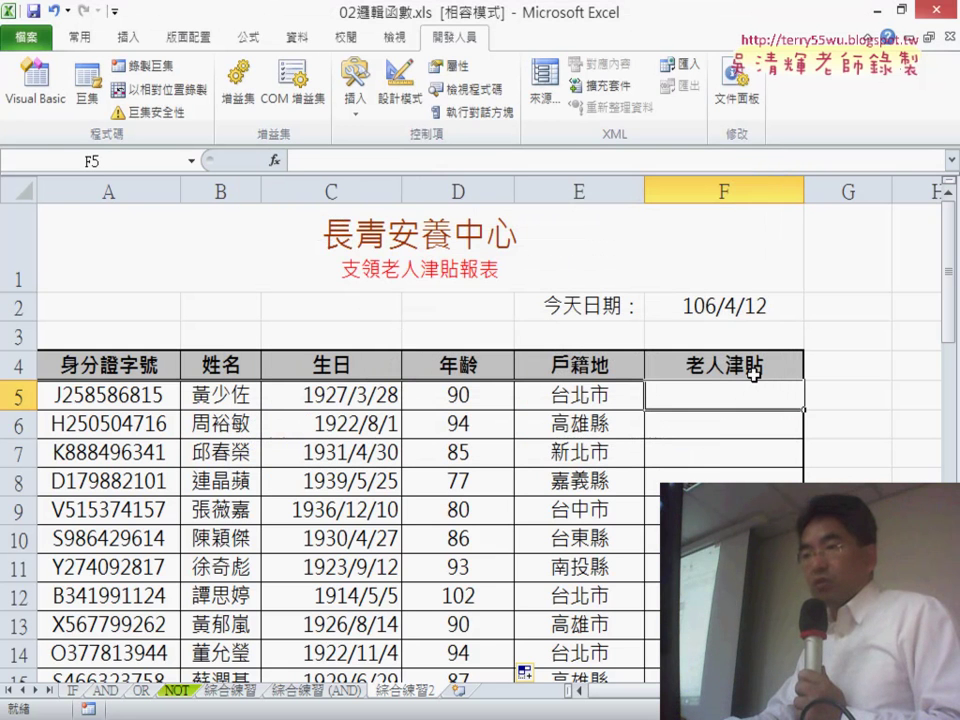
click(274, 160)
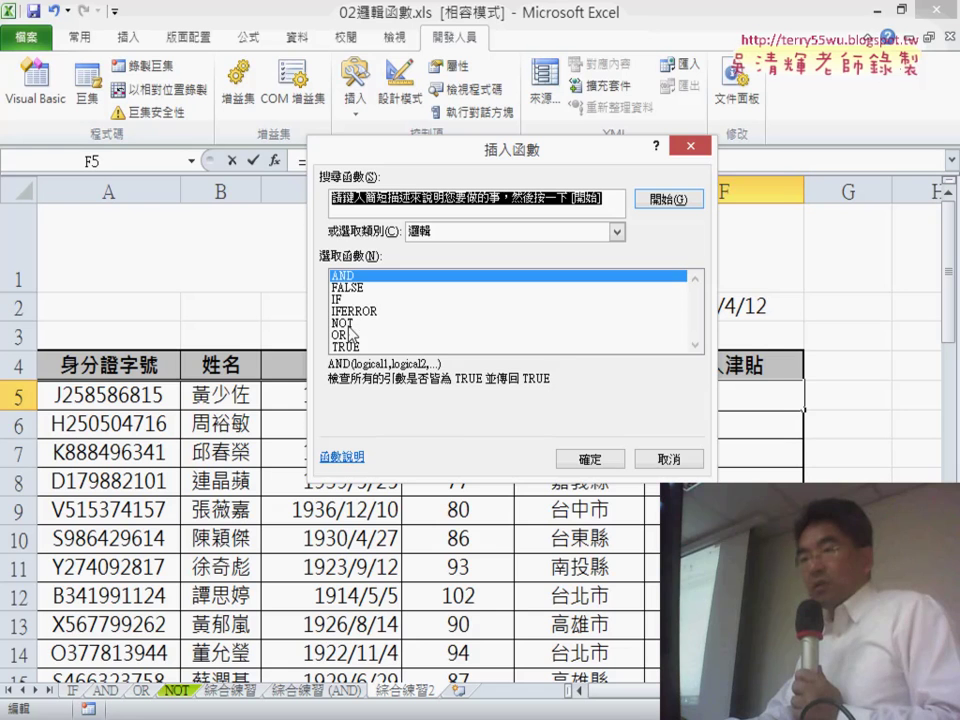
double_click(340, 299)
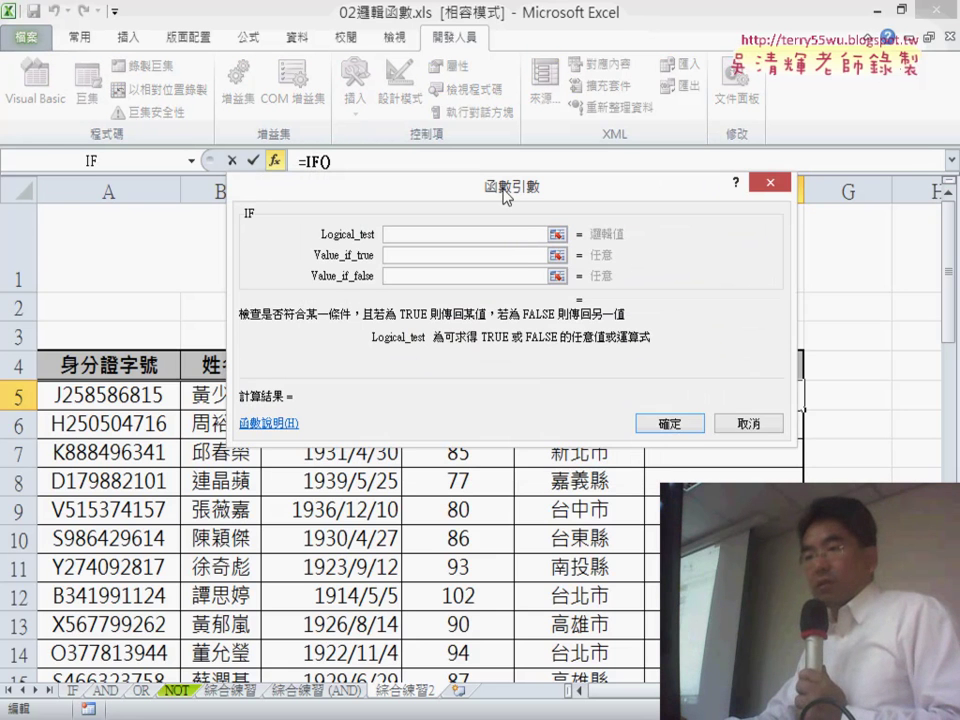
- Begin the Logical_test with and(D5>=70, followed by an or() term
drag(507, 195, 516, 432)
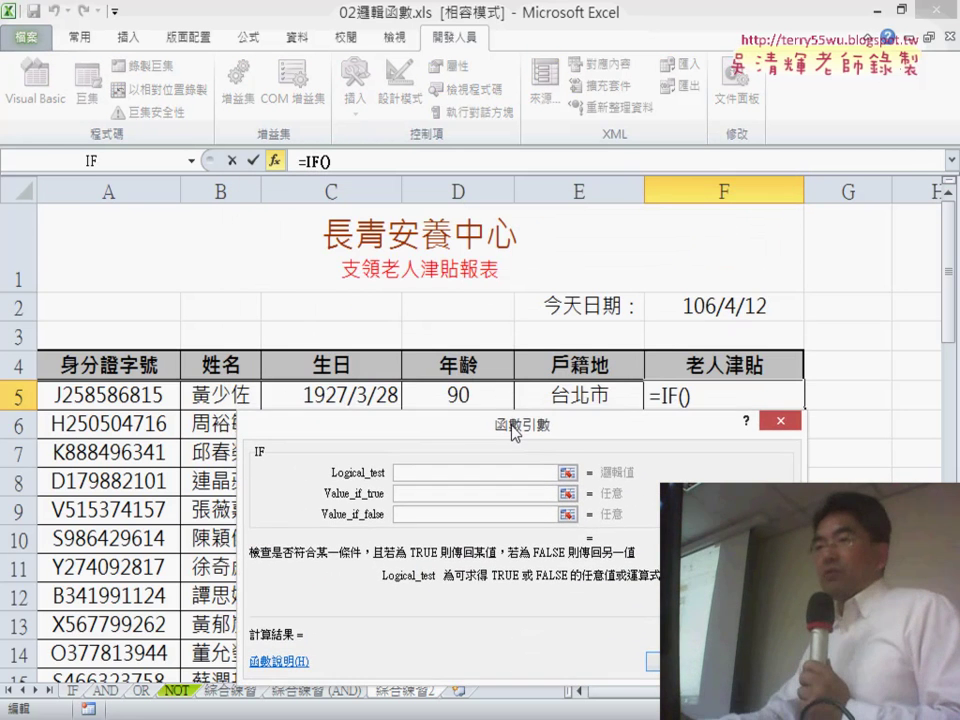
click(405, 473)
text(a)
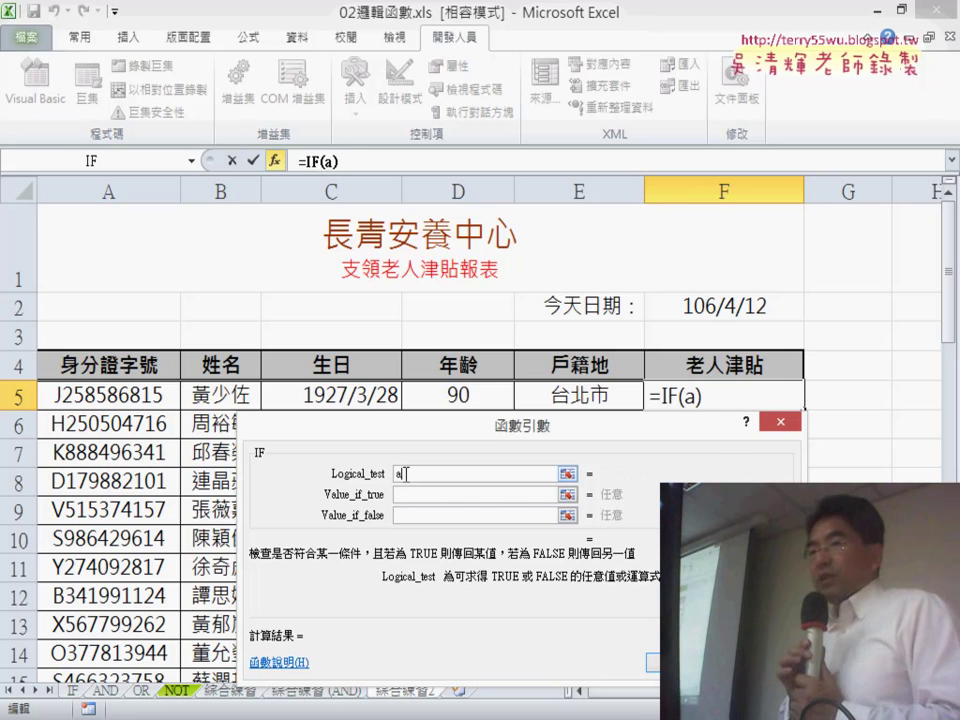
text(nd()
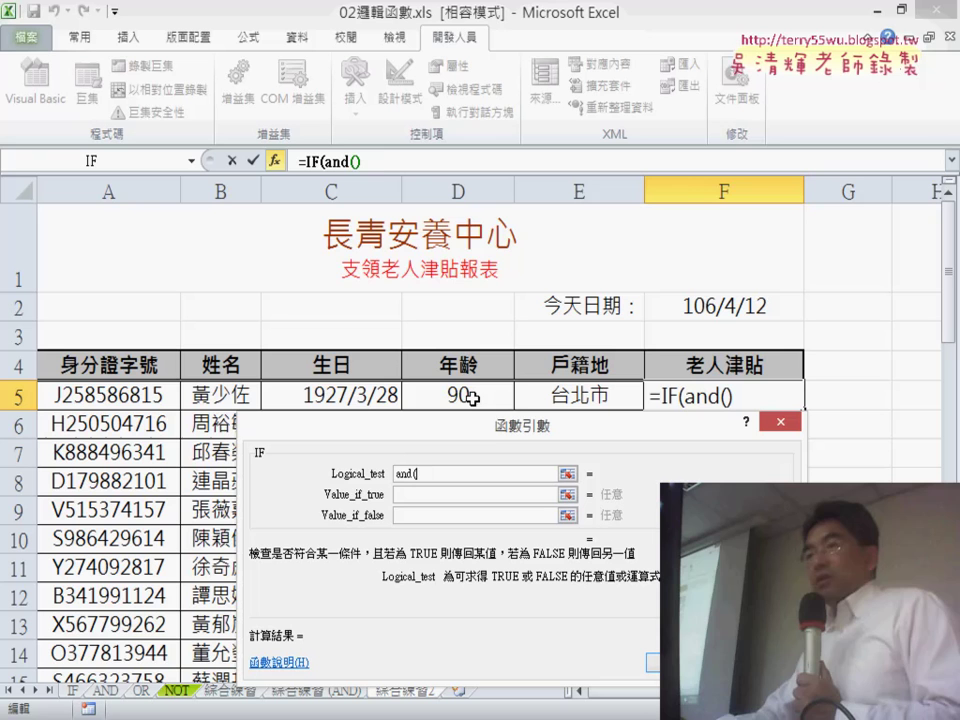
click(467, 396)
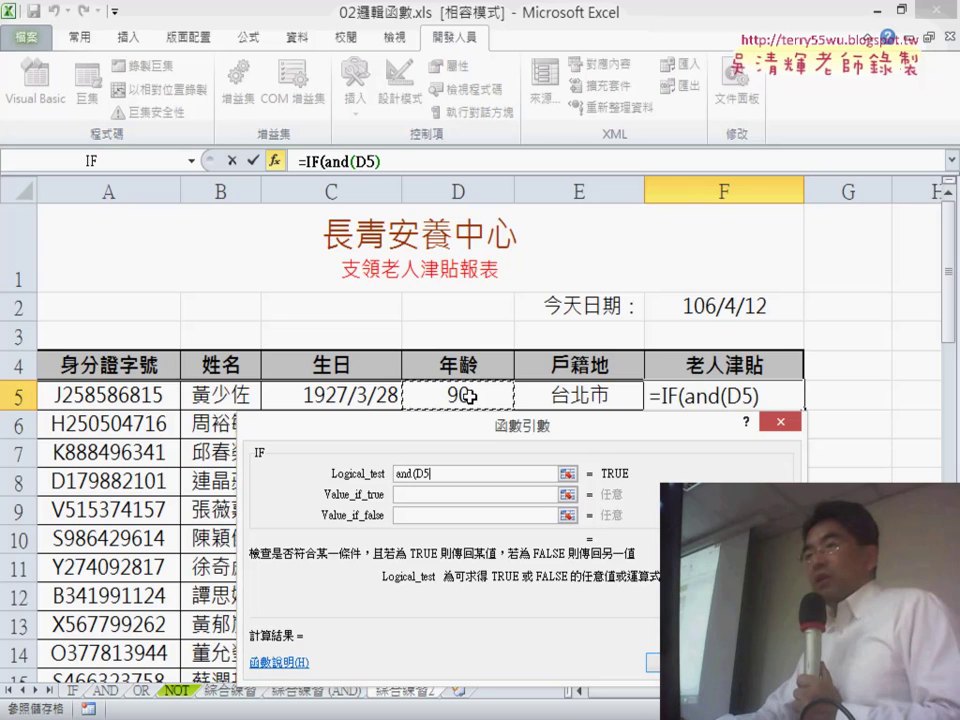
text(>=)
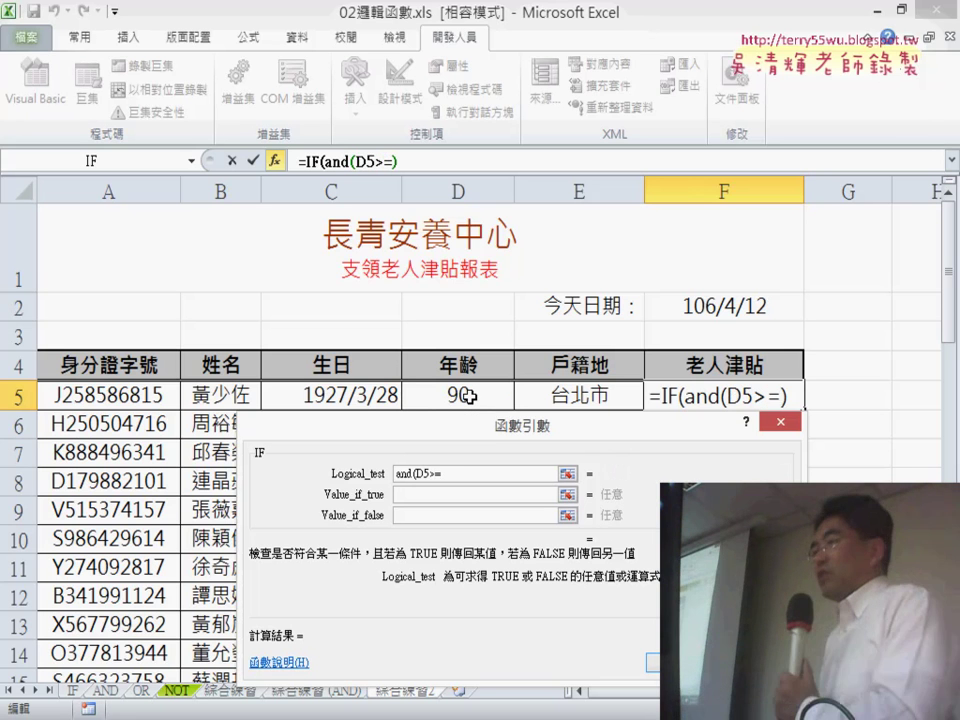
text(70)
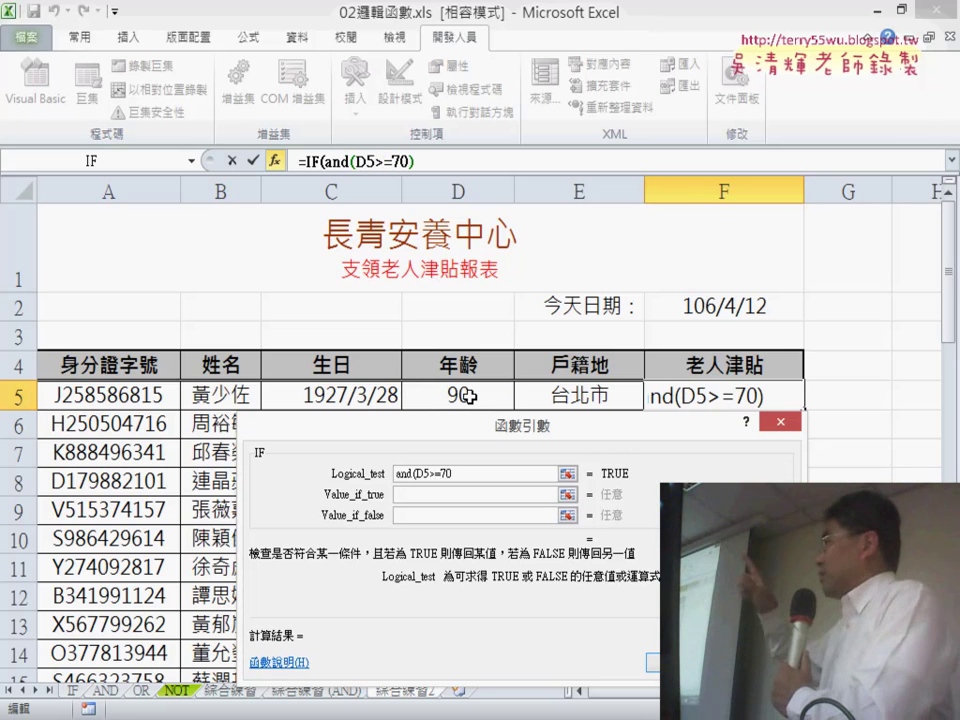
text(,)
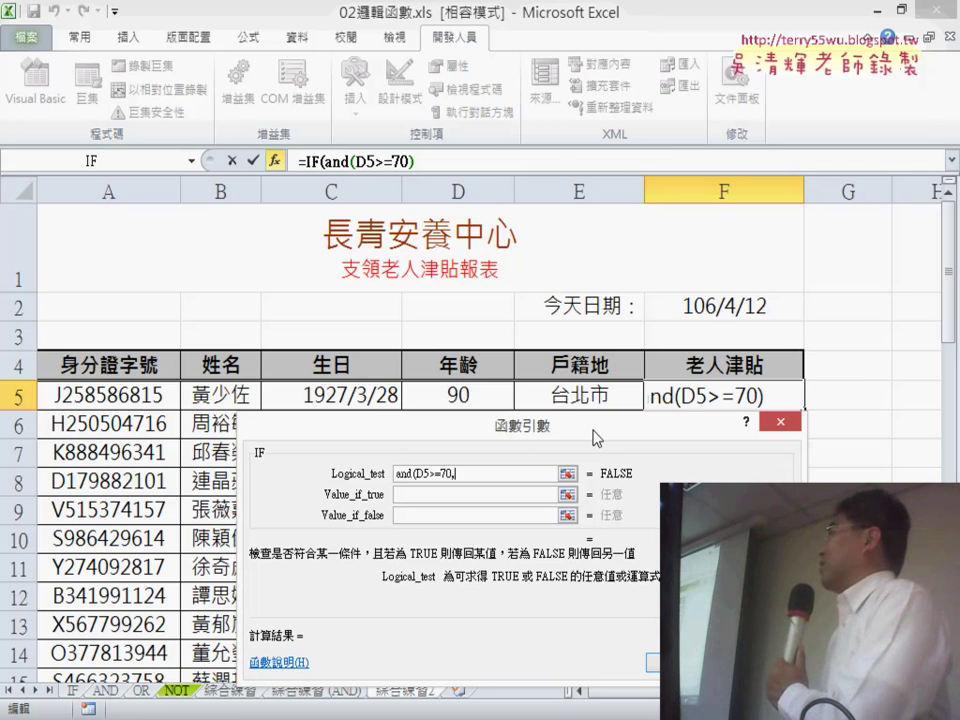
drag(597, 437, 605, 487)
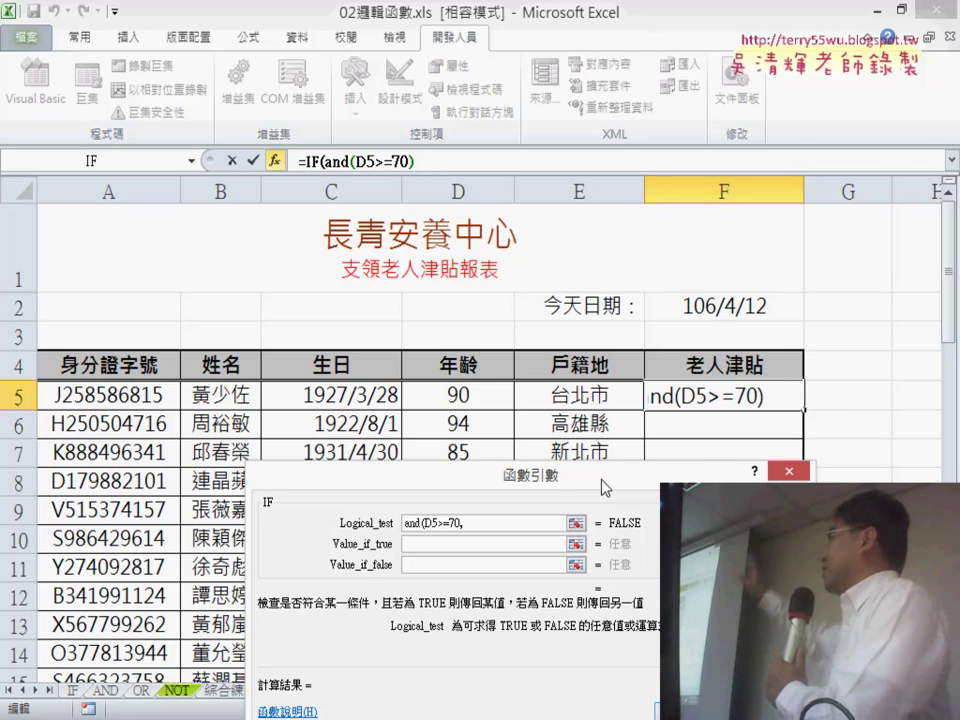
text(,o)
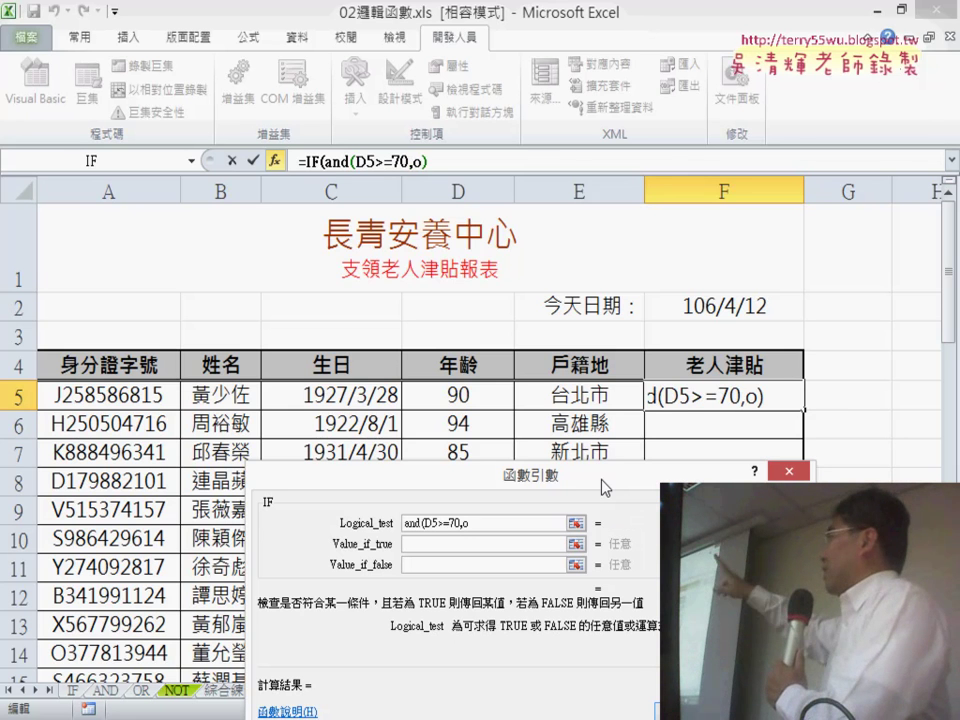
text(r())
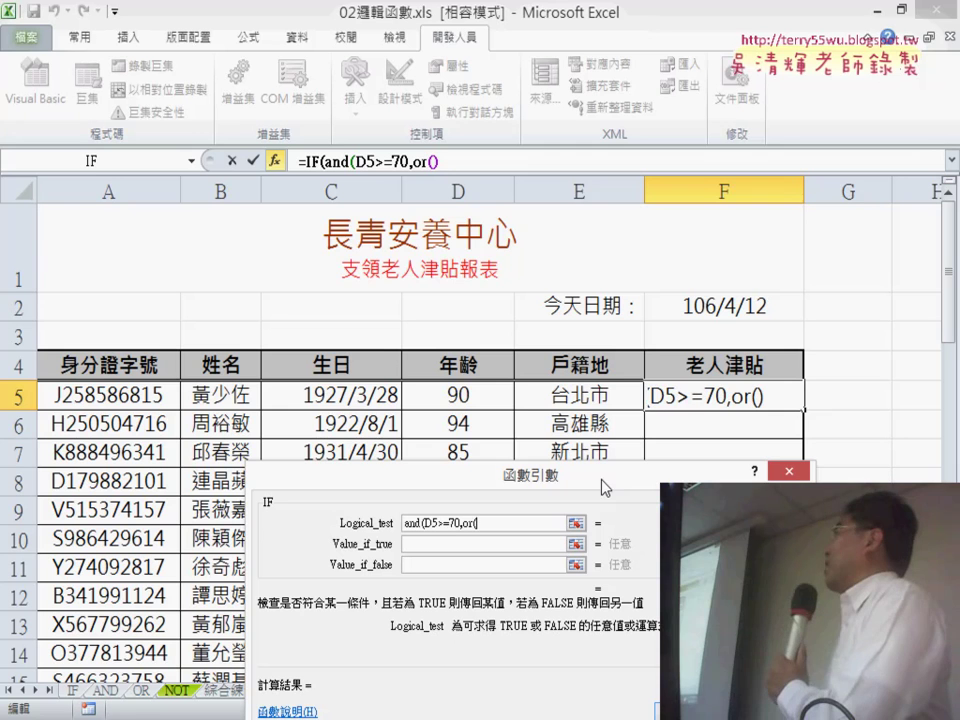
- Fill the OR with E5="台北市" and E5="新北市", close the brackets, and highlight the or() term
click(583, 398)
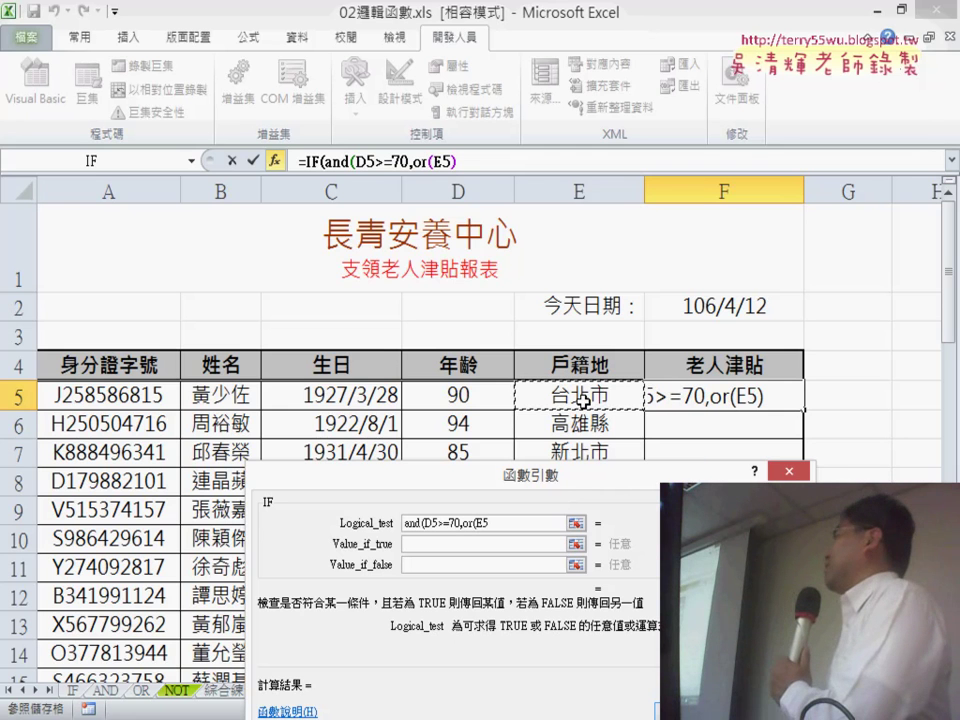
text(=)
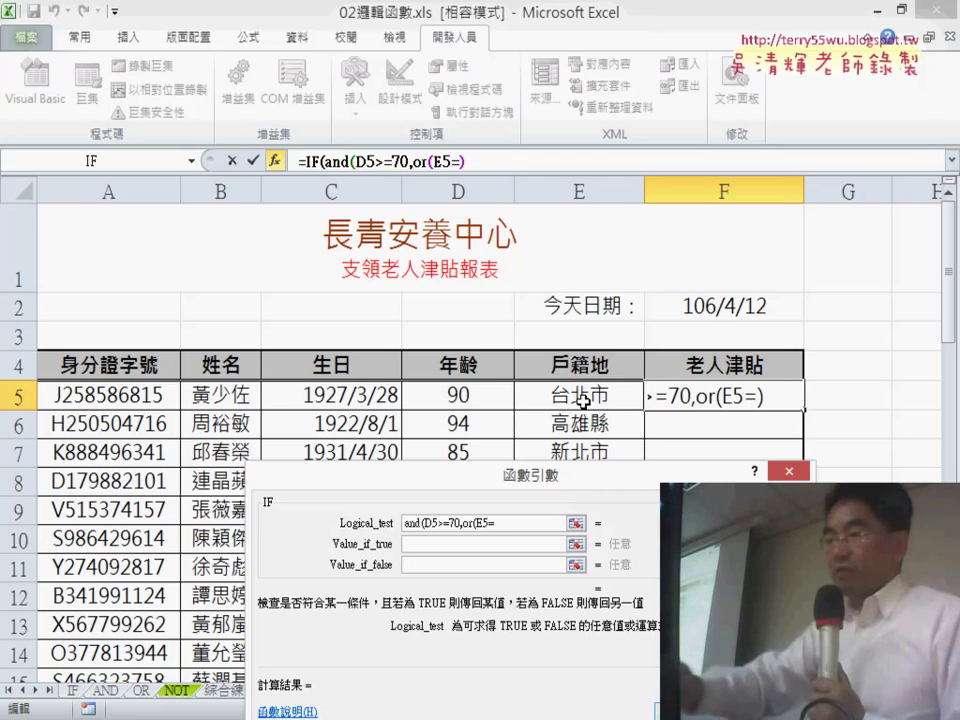
text("")
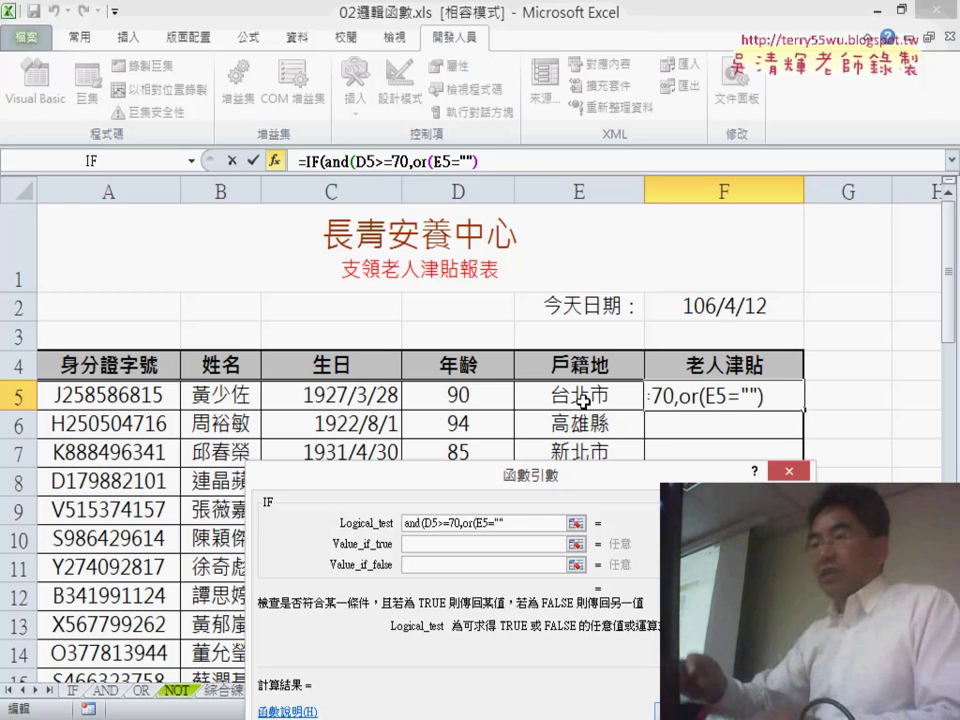
text(ㄊㄞ)
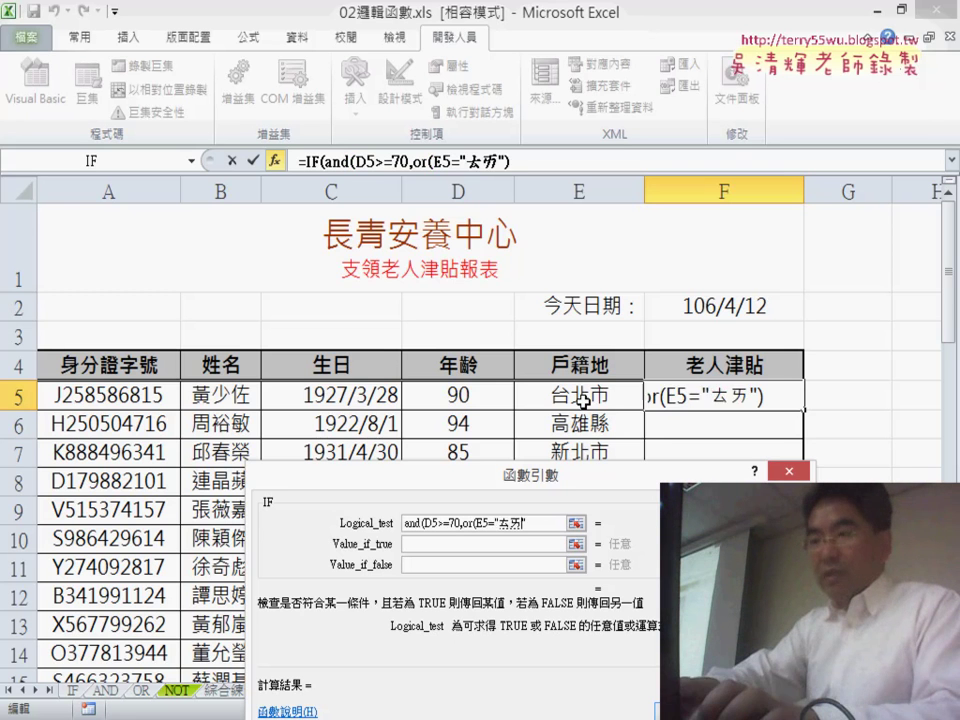
text(ˊㄅㄟˇㄕˋ)
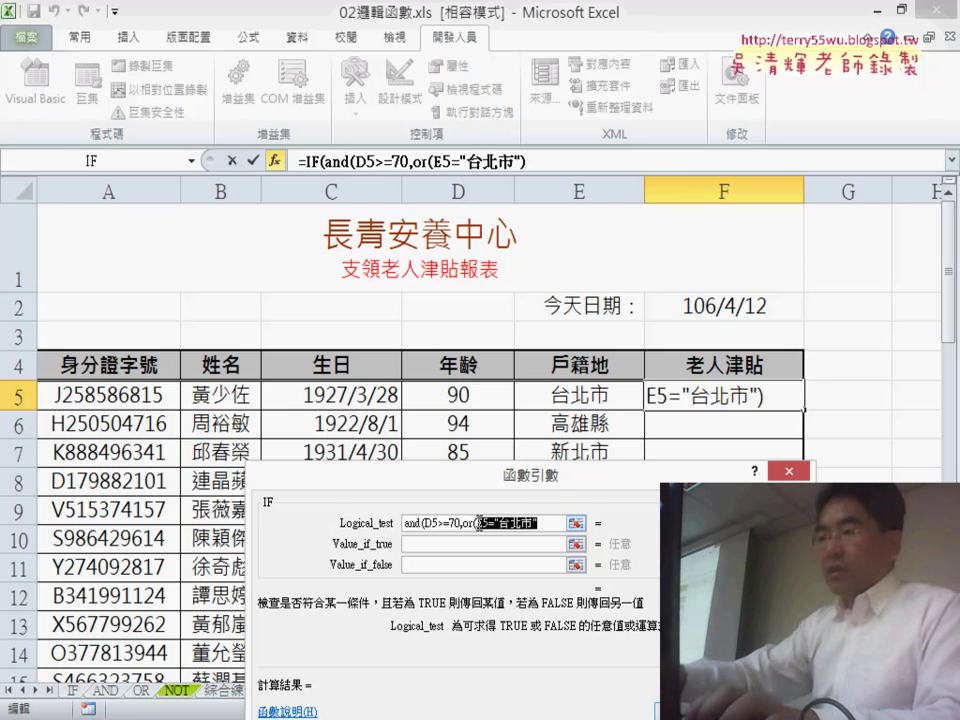
click(544, 523)
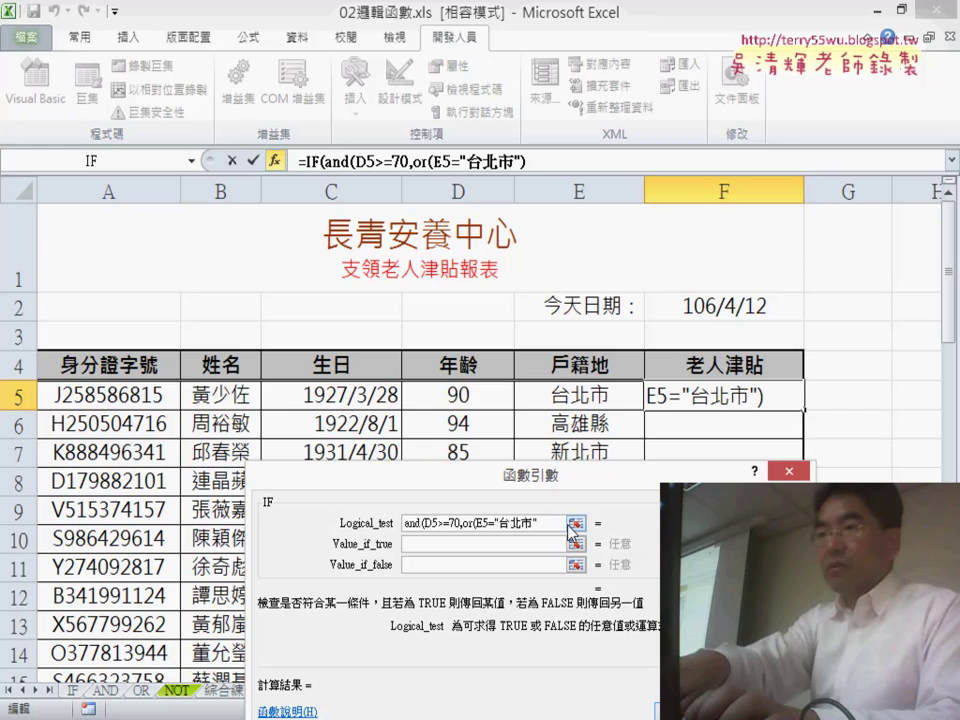
text(ㄓ)
key(BackSpace)
text(,)
key(ctrl+v)
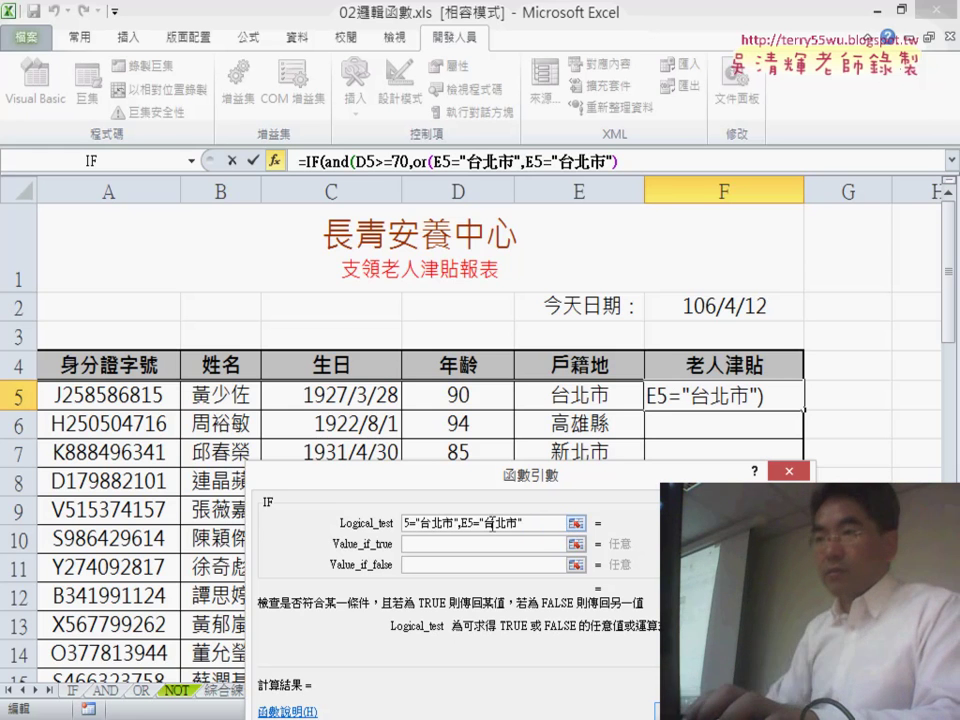
text(c)
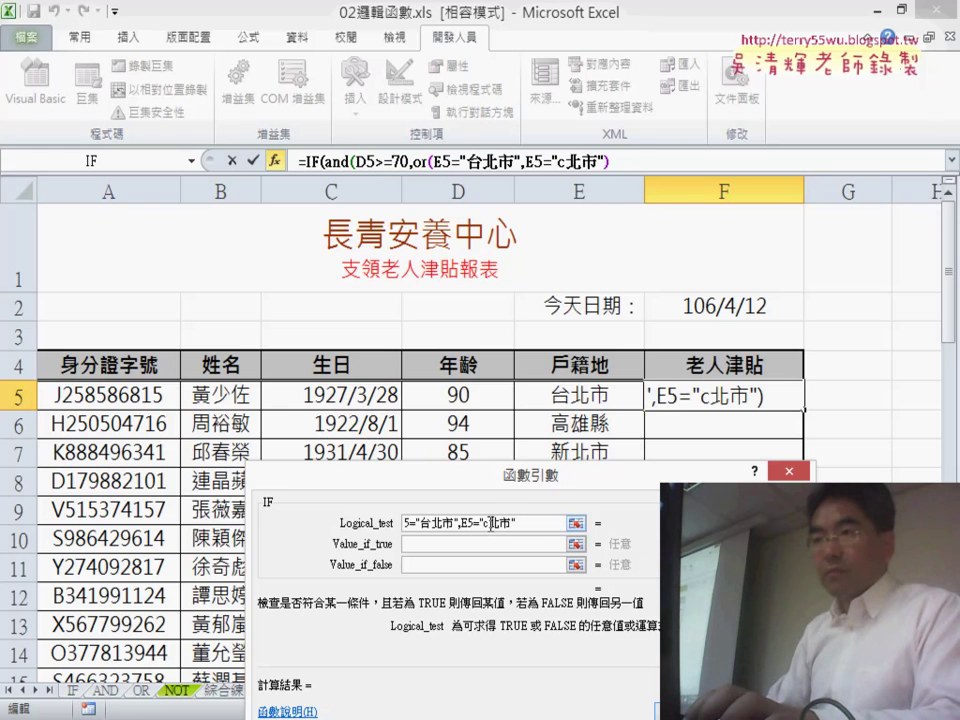
text(新)
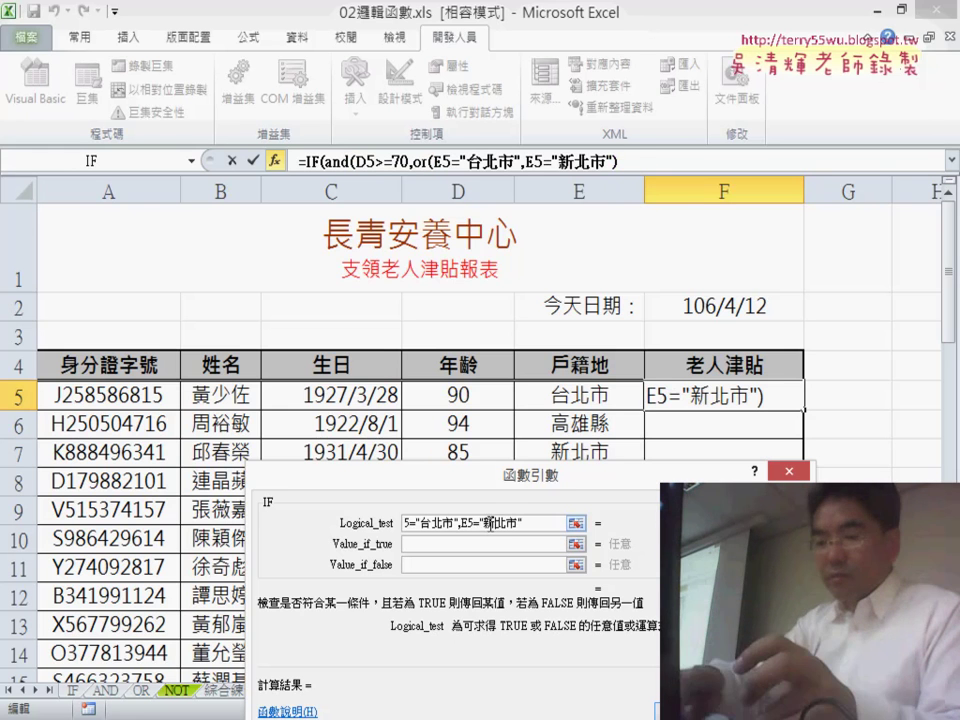
click(538, 521)
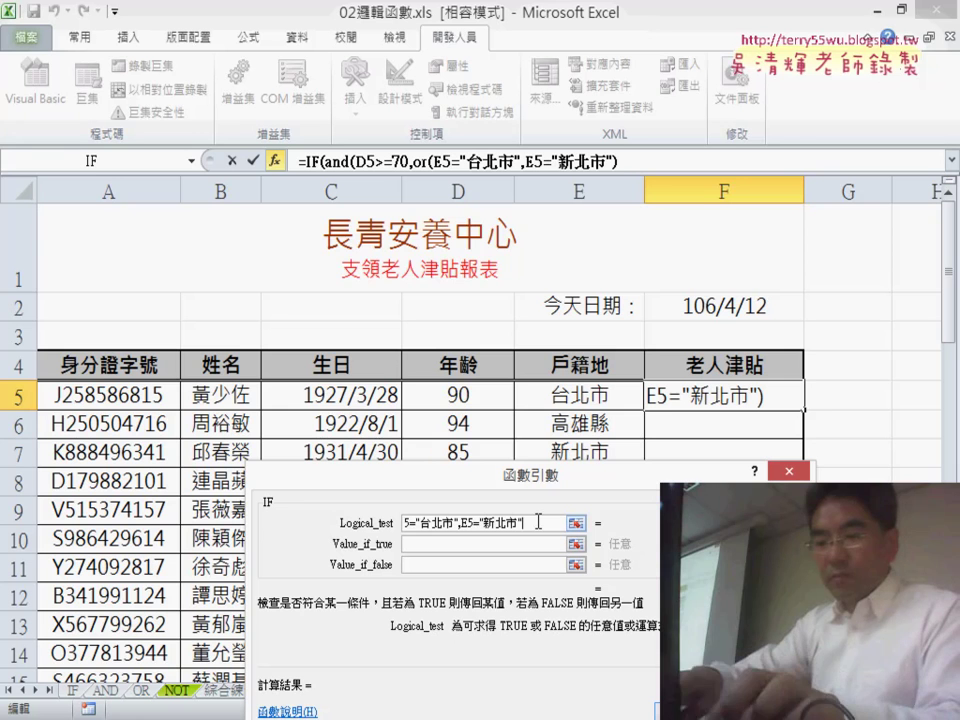
text())
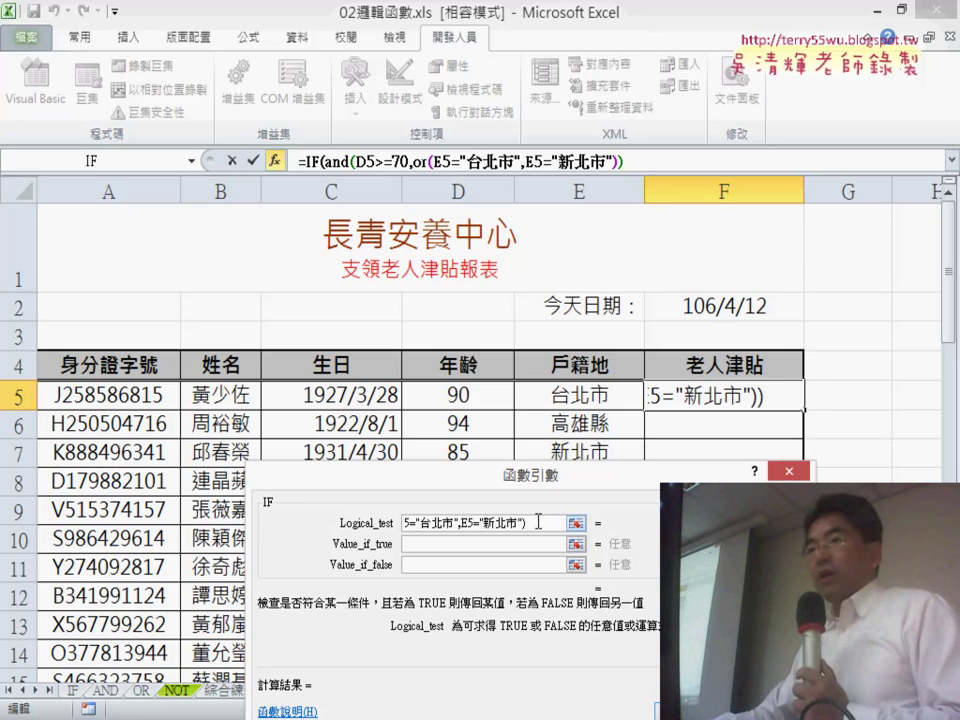
text())
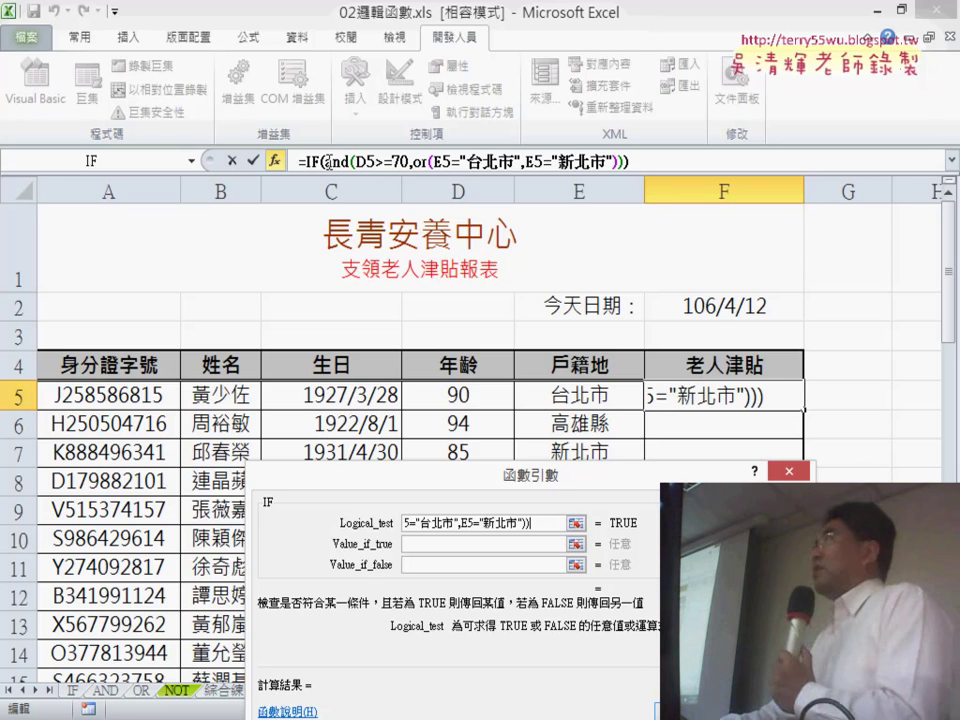
double_click(422, 161)
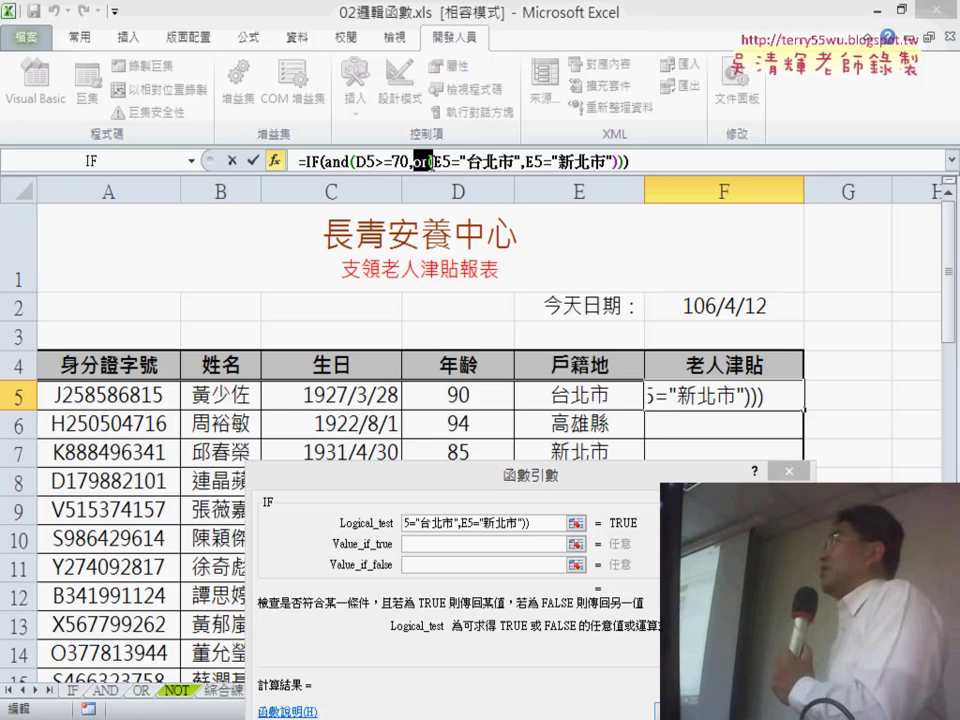
drag(412, 161, 622, 157)
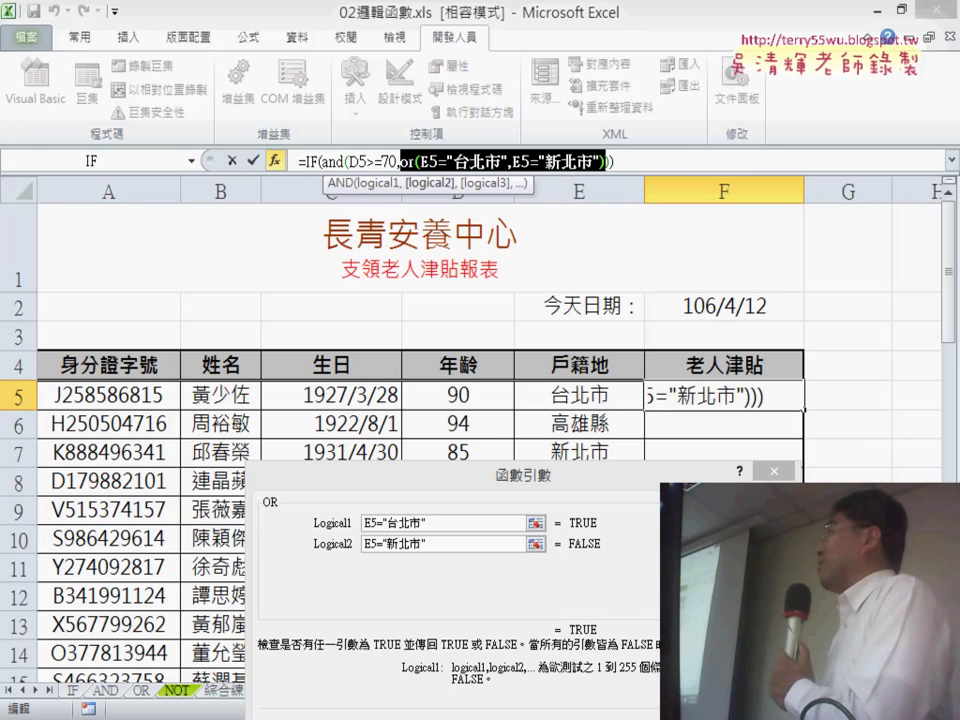
- Set the IF results to "是" when true and "否" when false, so F5 shows 是
click(313, 160)
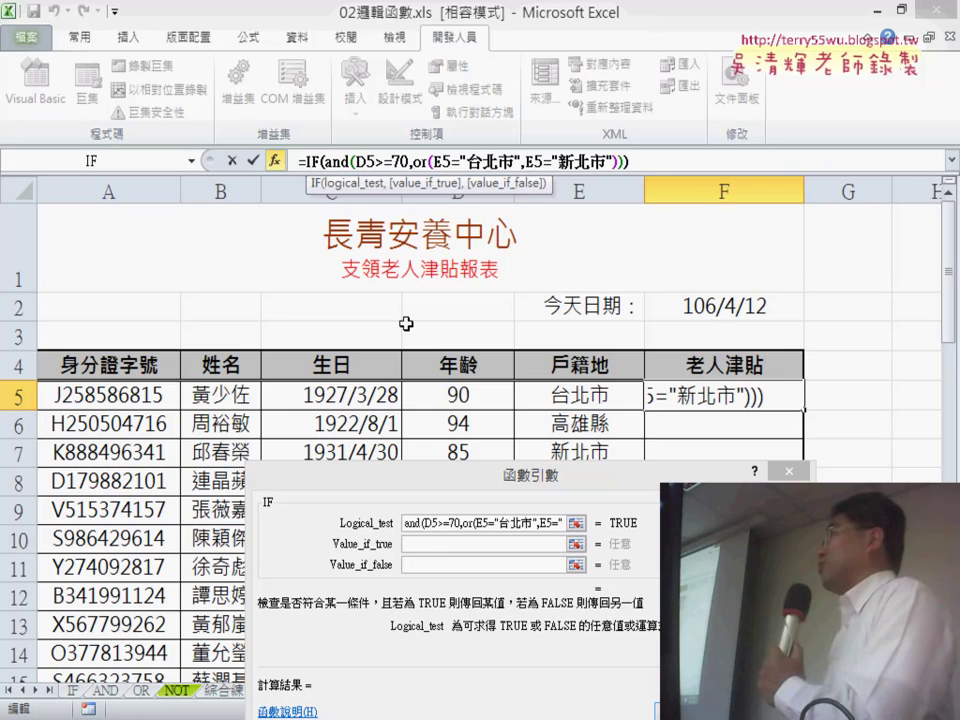
click(448, 545)
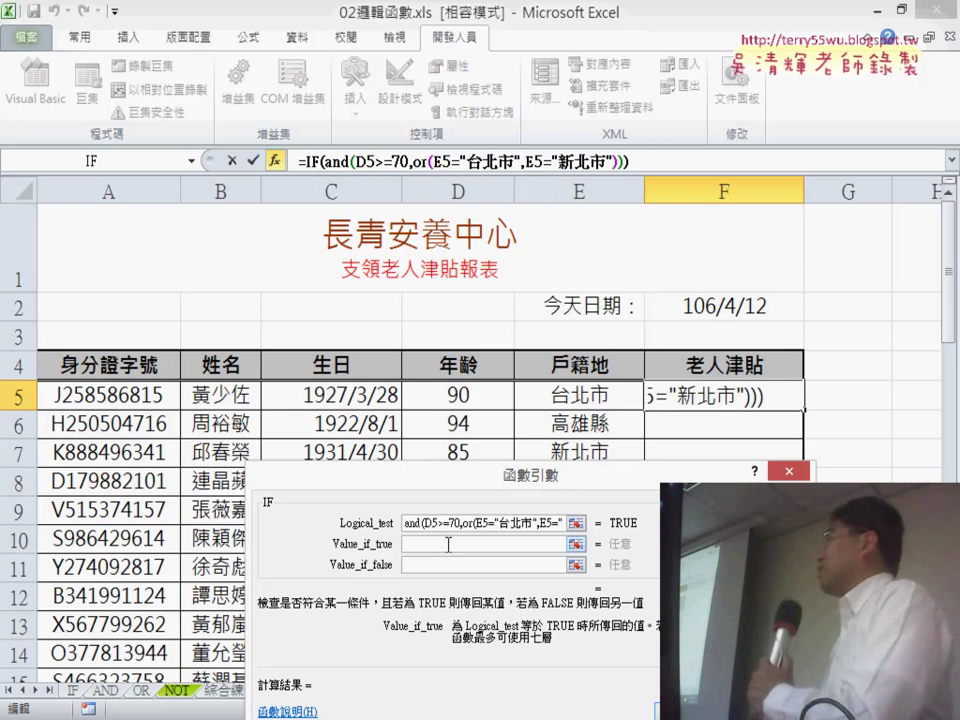
text(ㄕ)
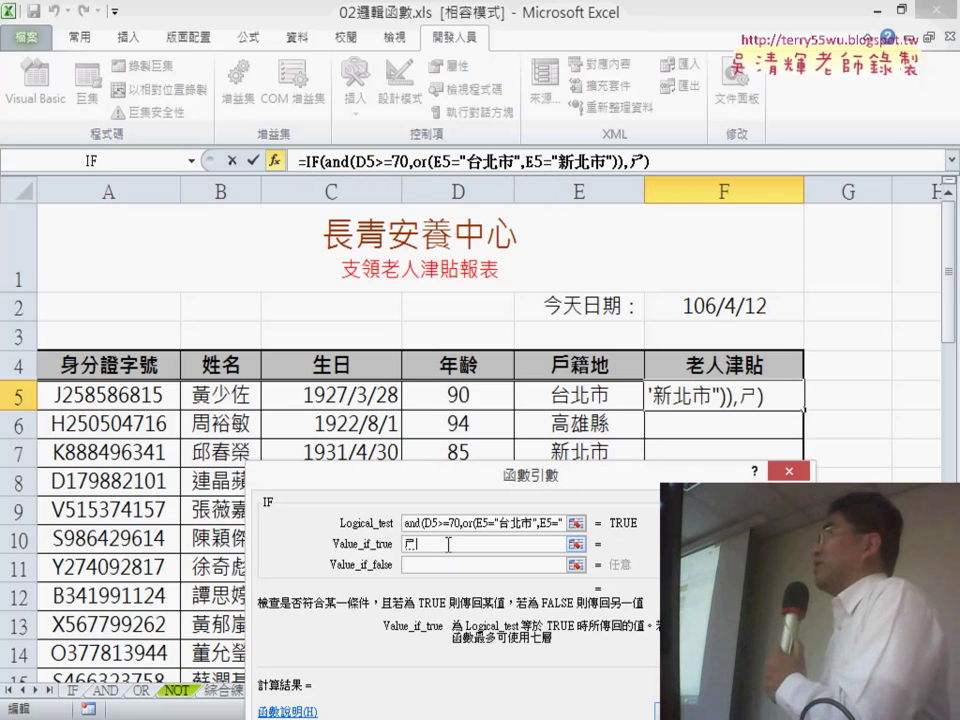
text(是)
key(Tab)
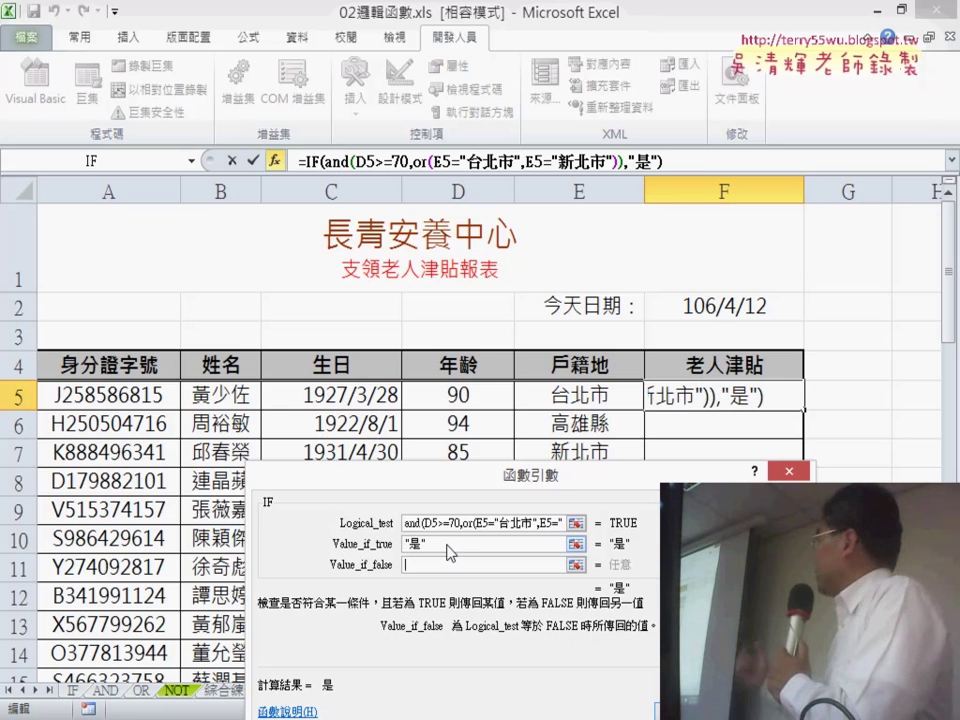
text(ㄈ否)
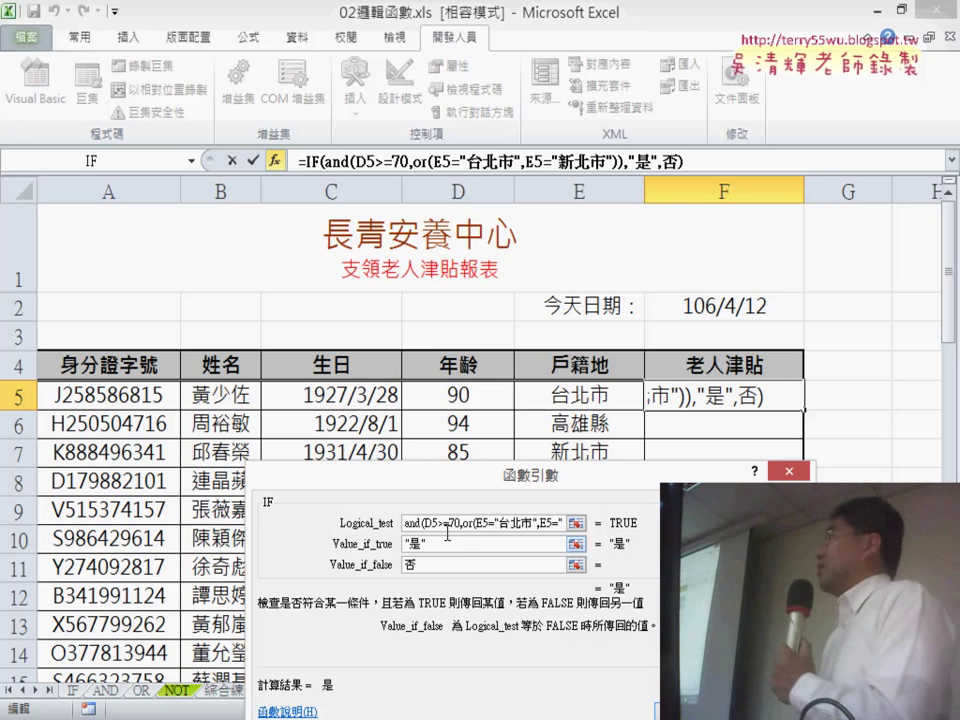
click(455, 548)
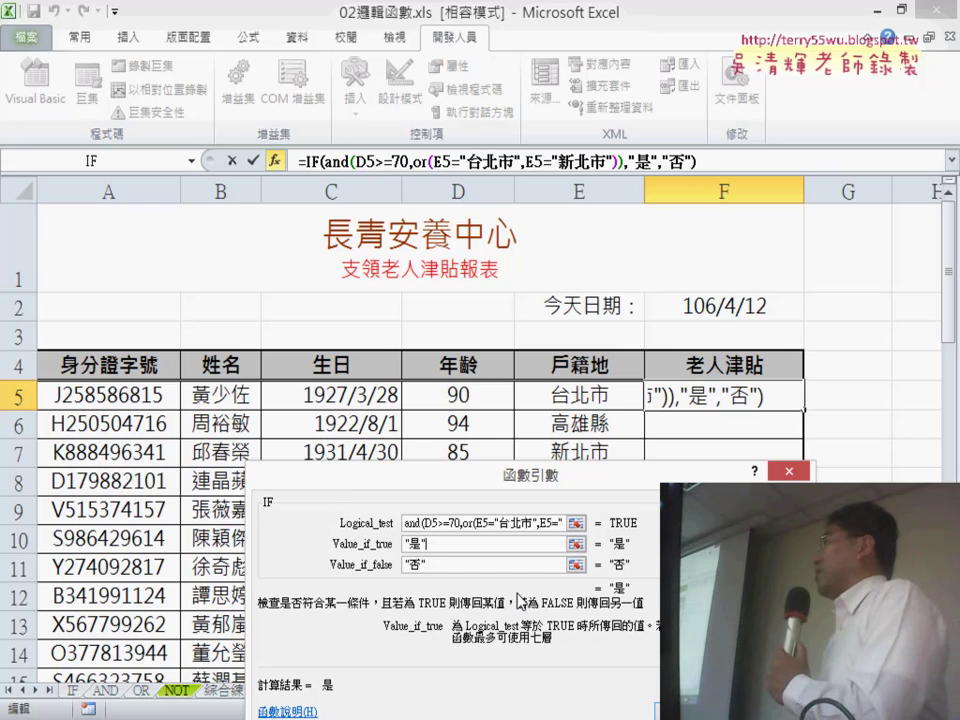
key(Return)
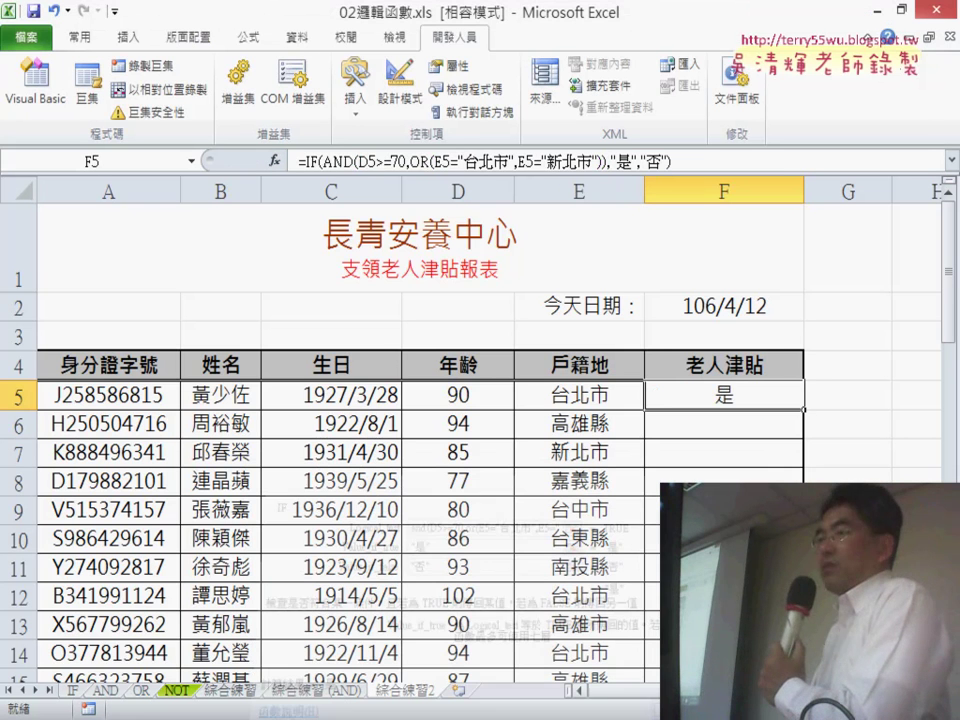
- Fill F5's allowance formula down the 老人津貼 column for every resident
double_click(803, 409)
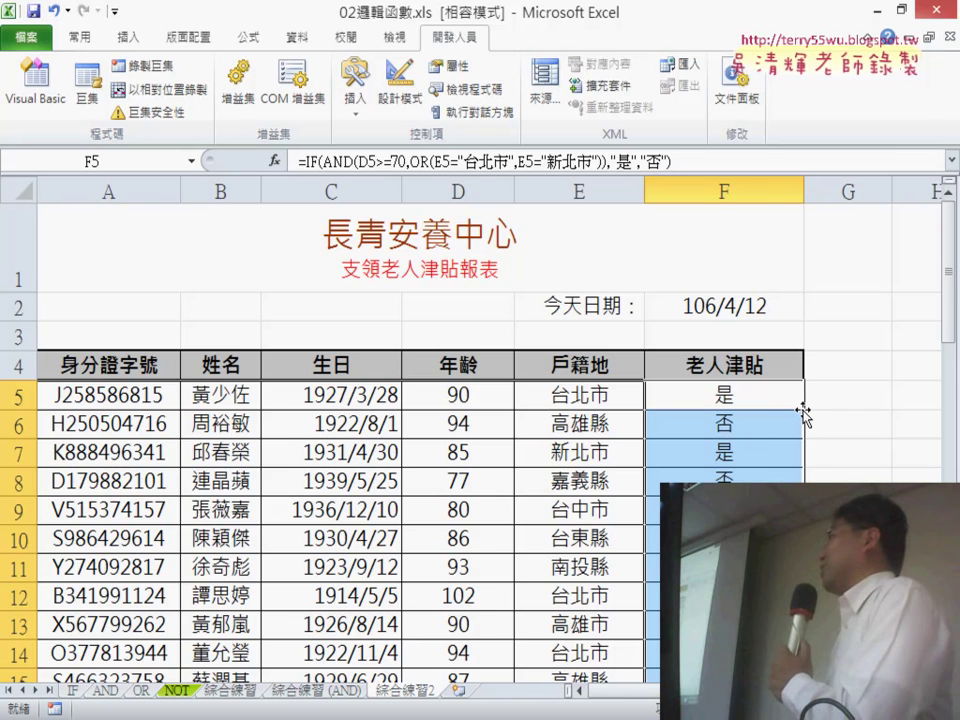
scroll(765, 438, down, 2)
ctrl+scroll(767, 368, up, 1)
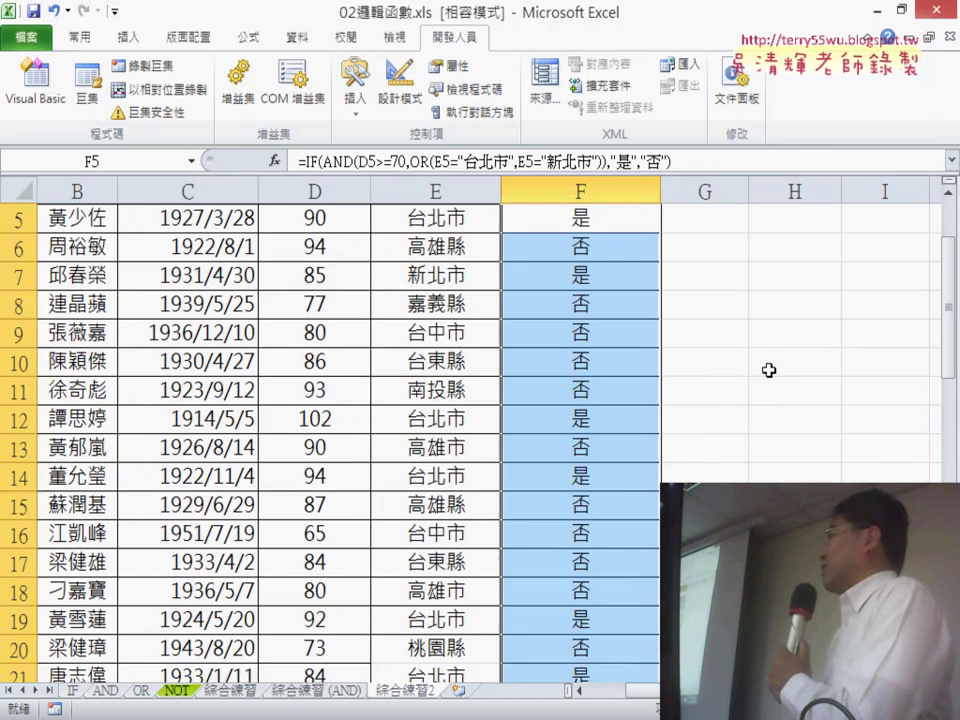
ctrl+scroll(768, 370, up, 1)
drag(950, 368, 950, 273)
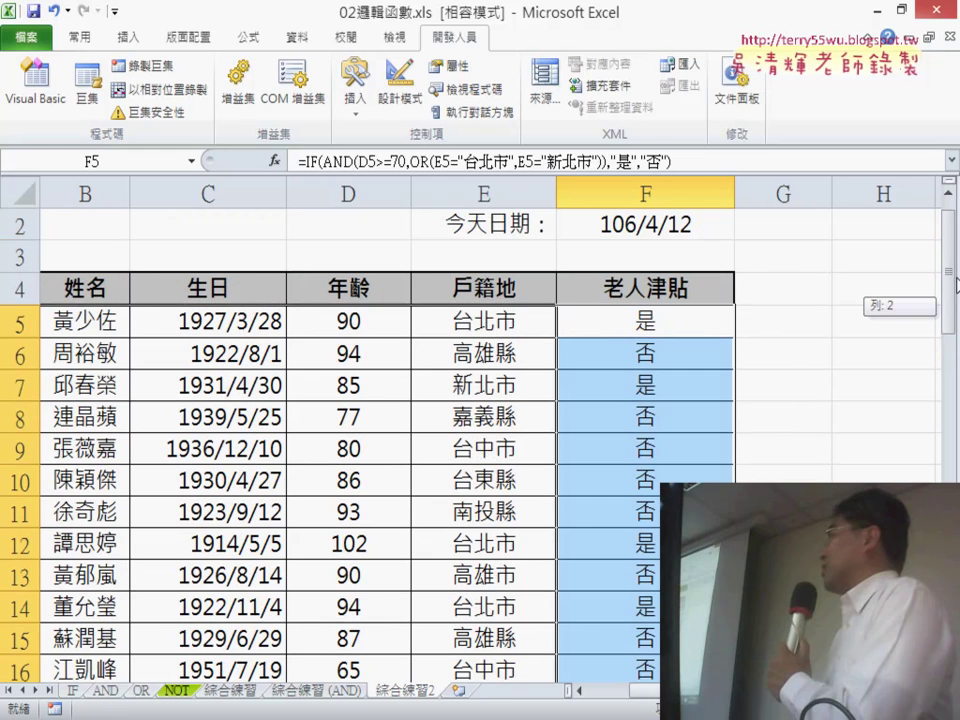
- Inspect the formulas in F7, D7, E9, F12, D12 and F5
click(630, 380)
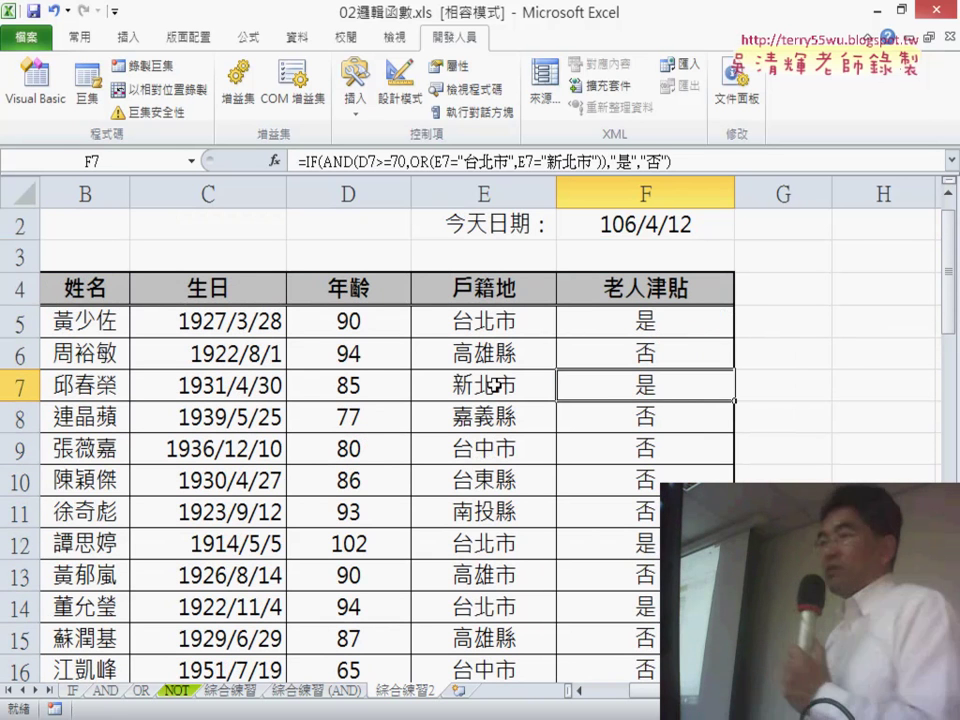
click(364, 385)
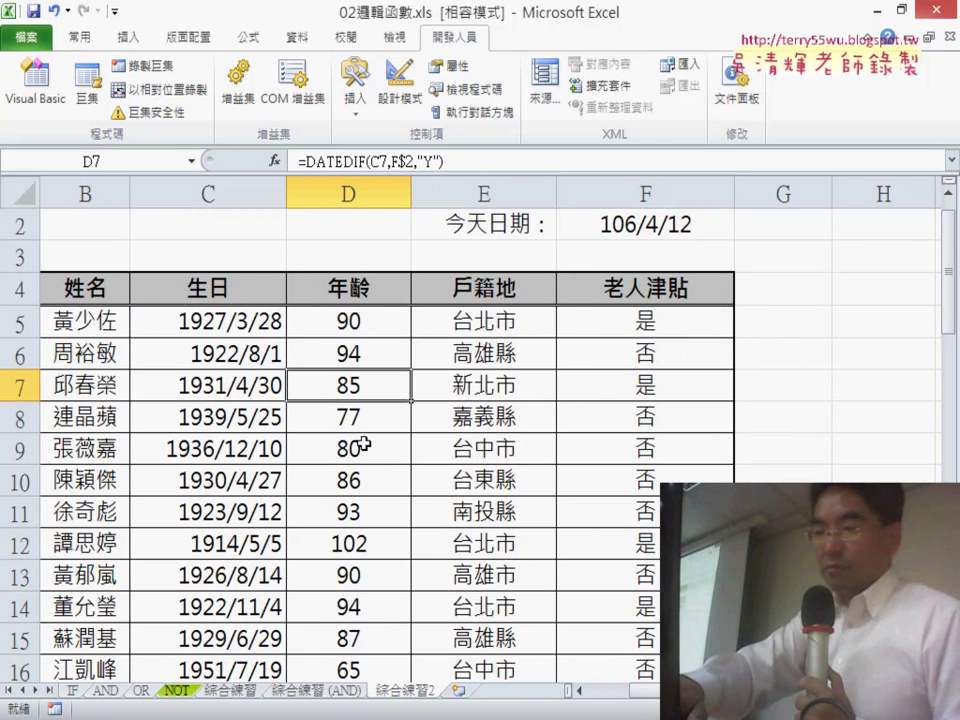
click(486, 455)
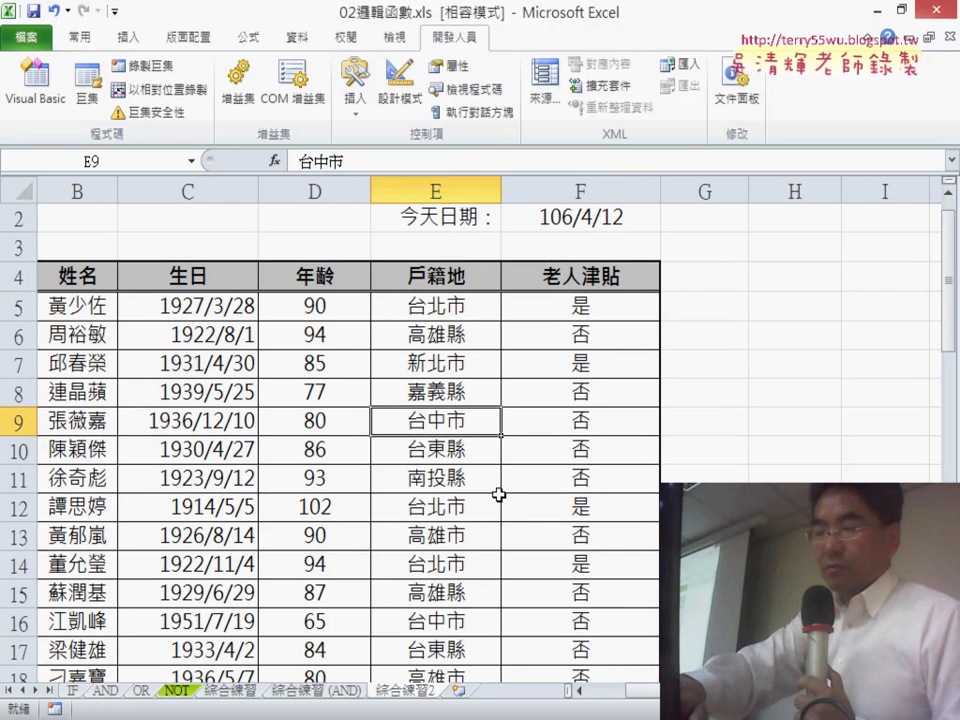
scroll(495, 495, down, 1)
click(621, 511)
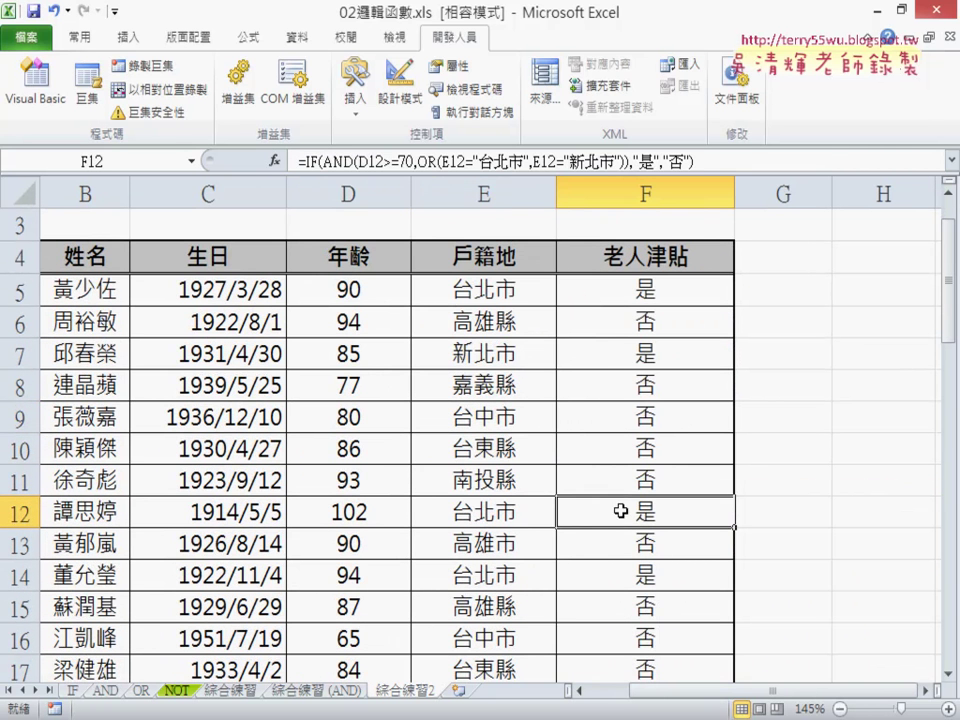
click(369, 515)
click(627, 516)
click(662, 296)
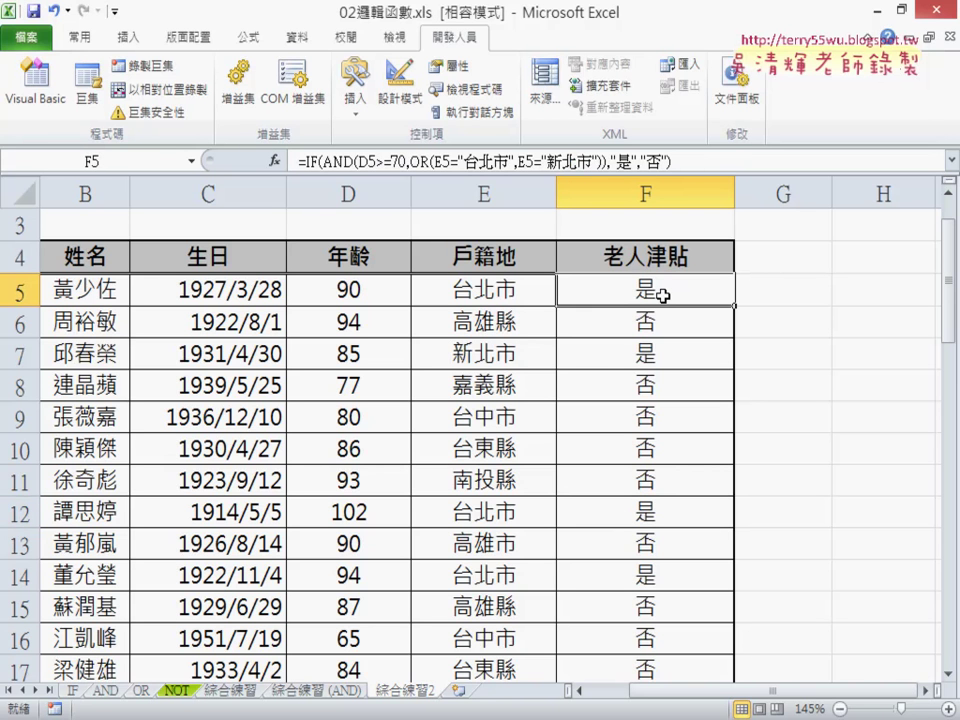
- Replace the OR test in F5's formula with RIGHT(E5,2)="", leaving F5 showing 否
double_click(419, 161)
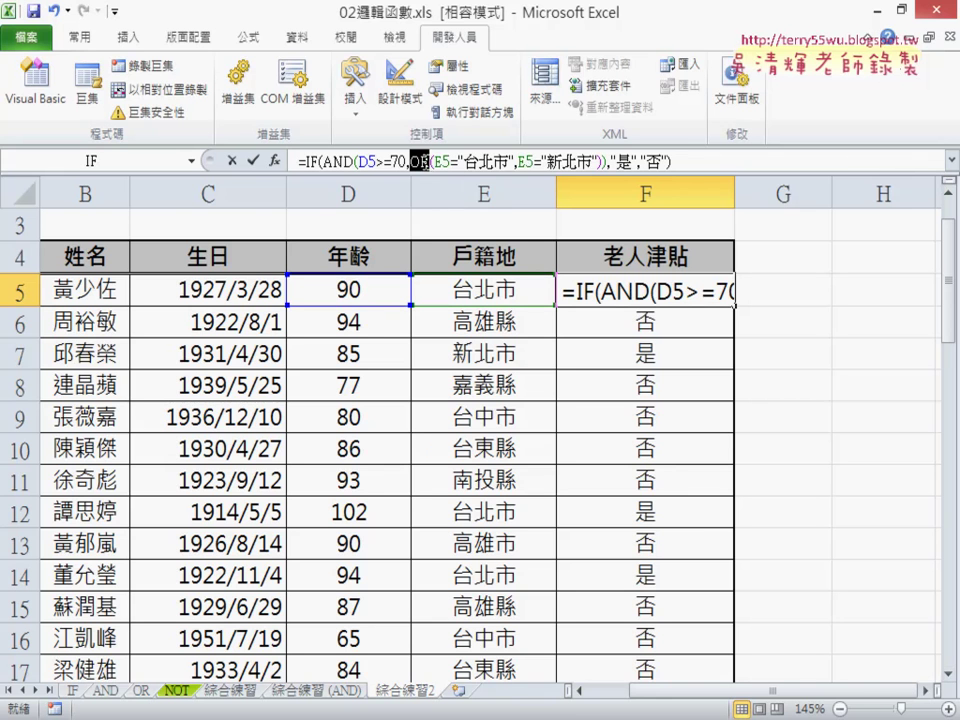
drag(419, 161, 580, 158)
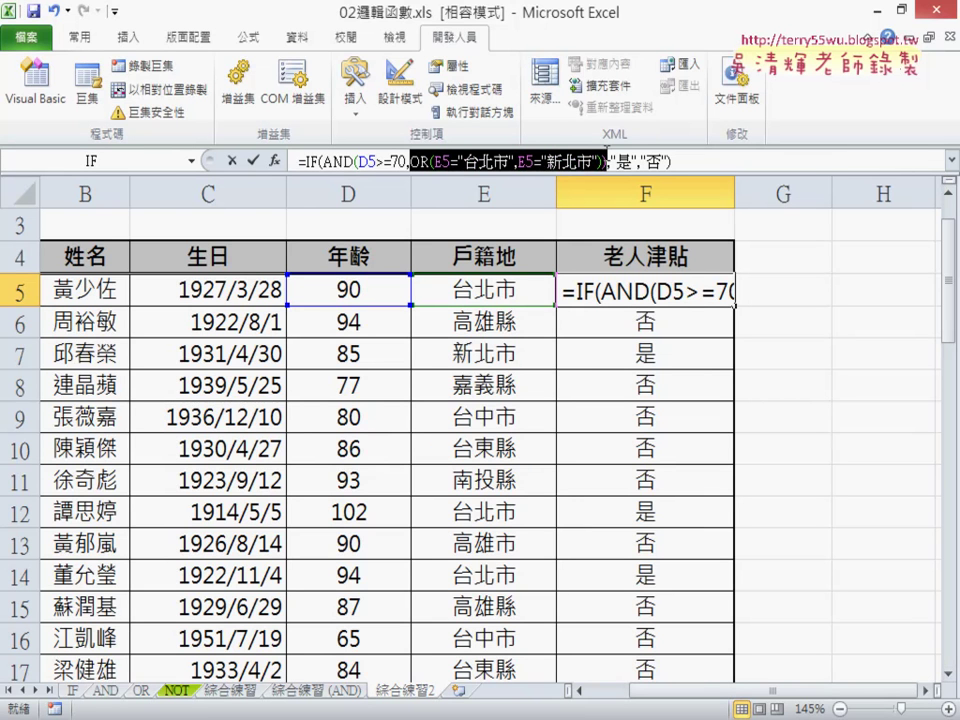
drag(604, 152, 812, 172)
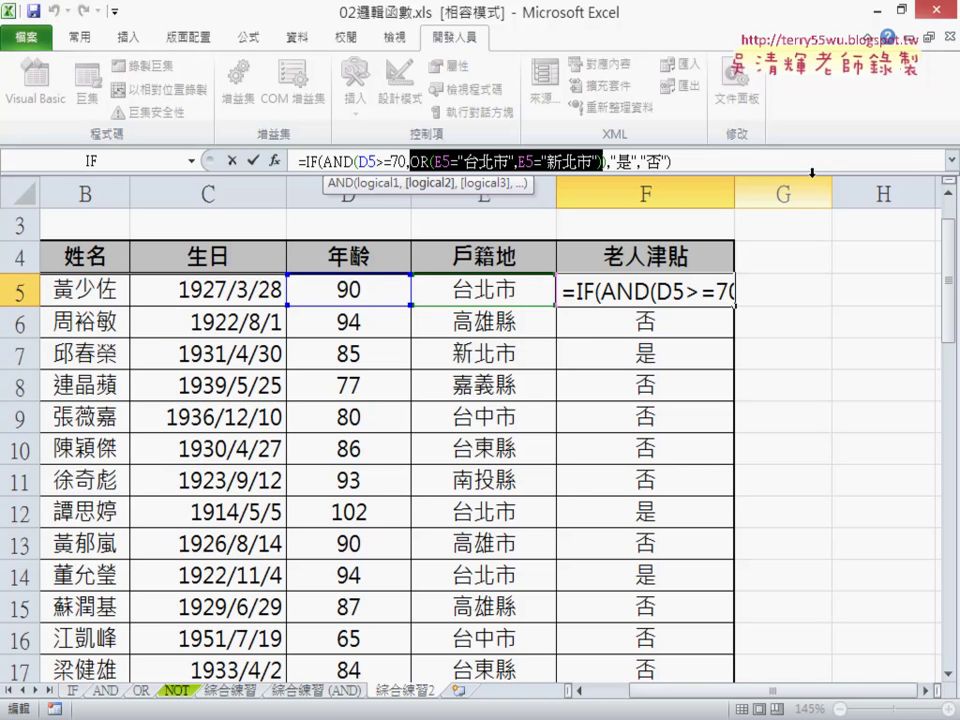
key(Delete)
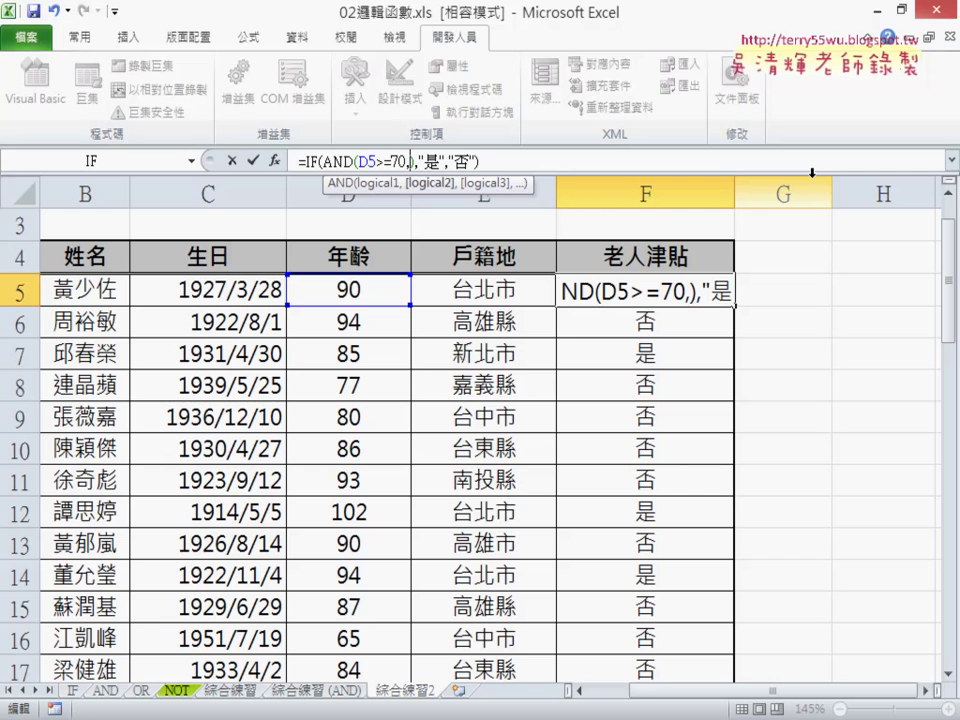
text(ㄜ)
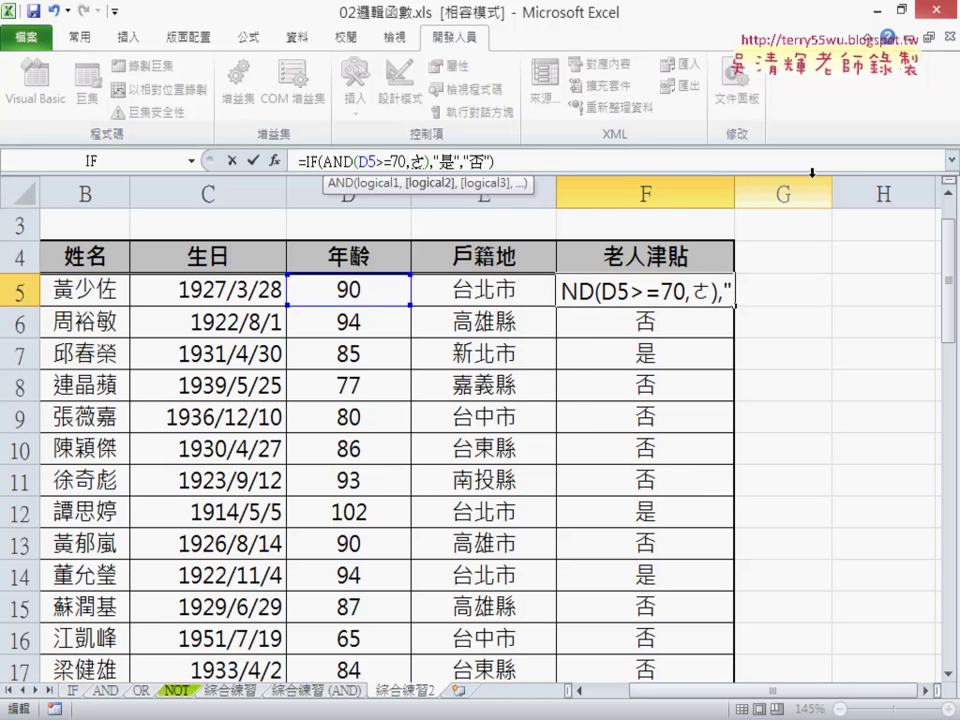
key(BackSpace)
text(r)
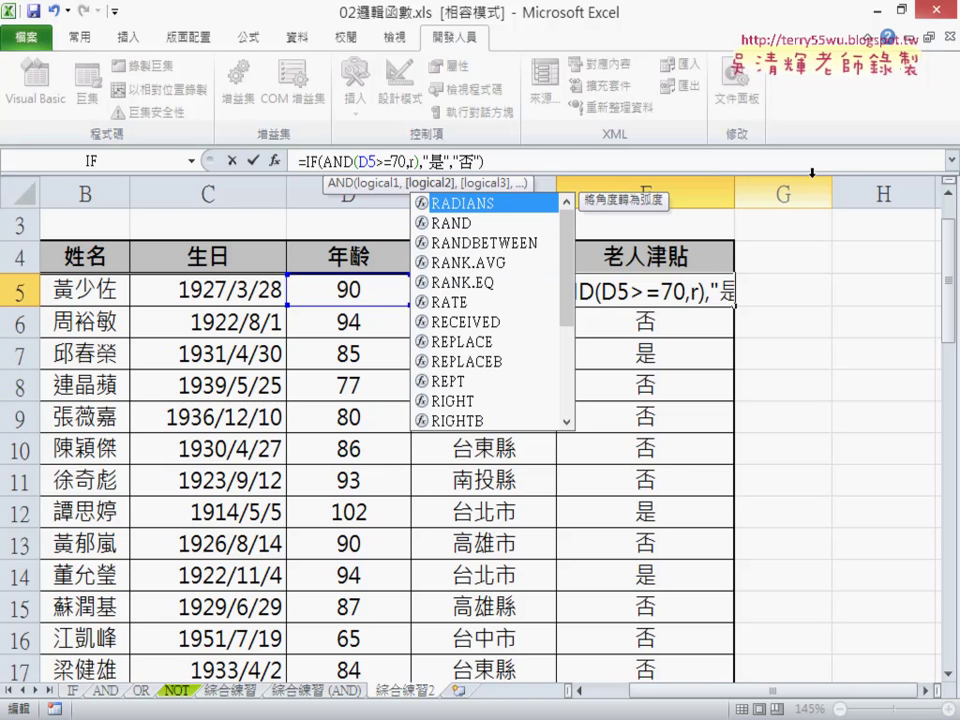
text(ight)
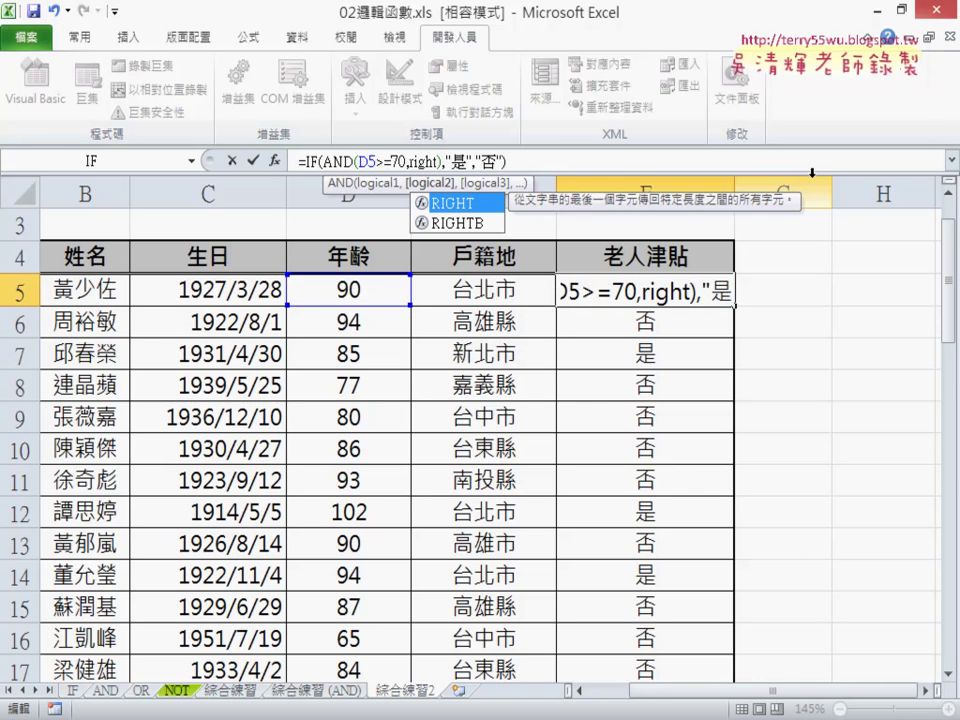
text(()
key(Left)
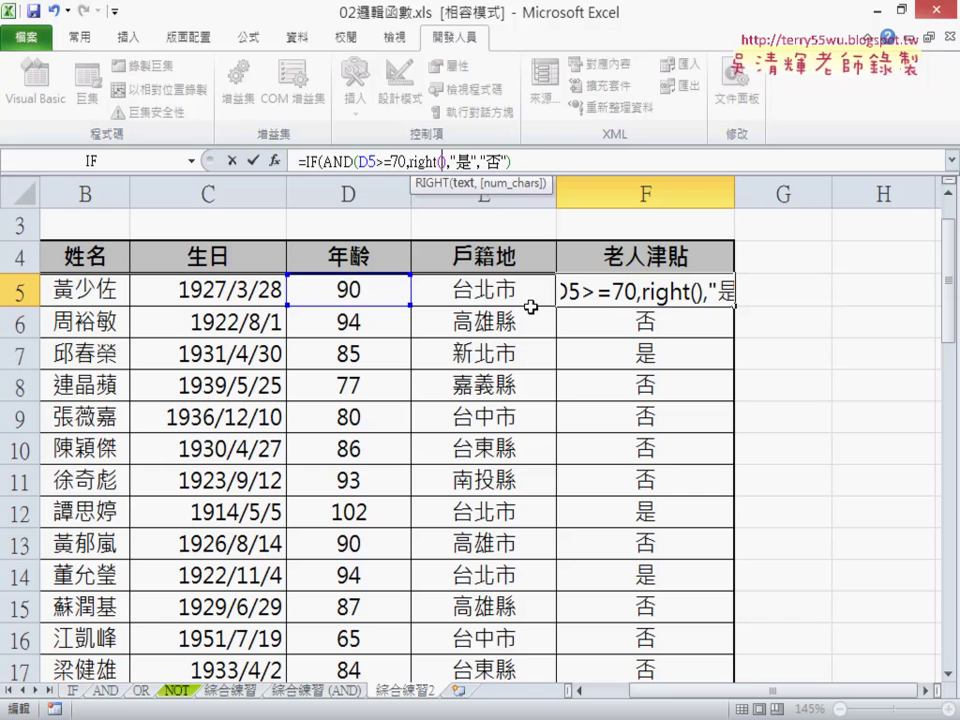
click(490, 293)
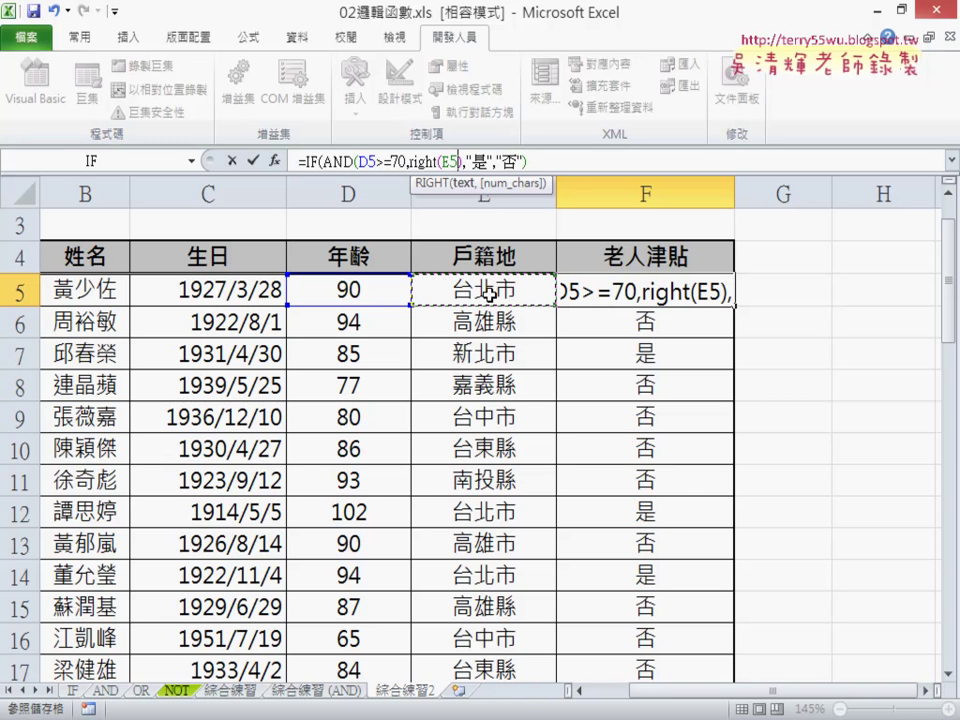
text(,)
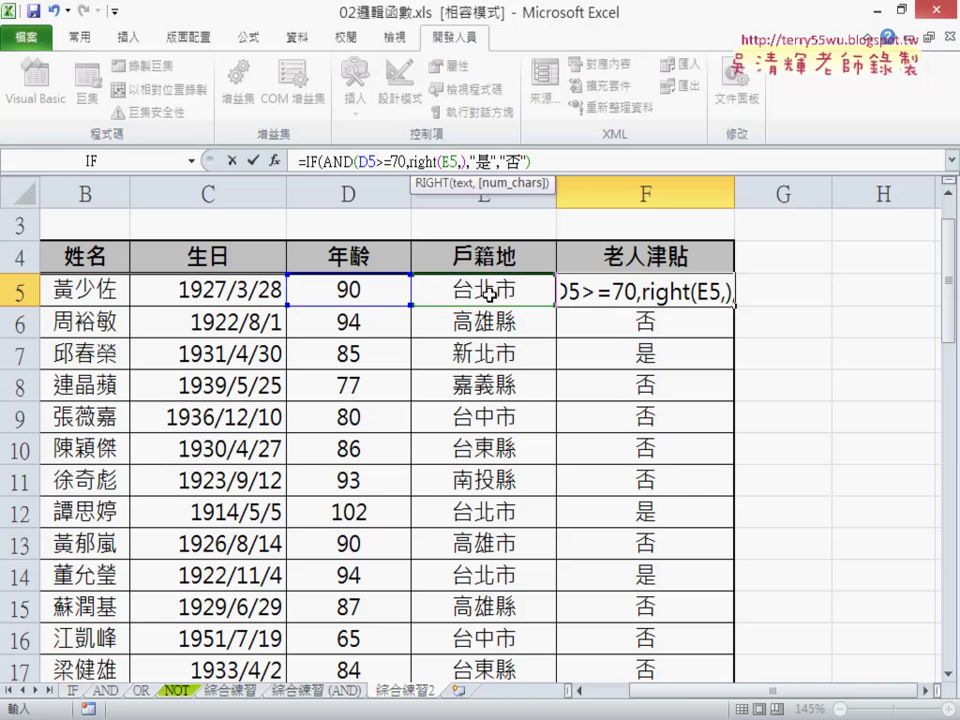
text(2))
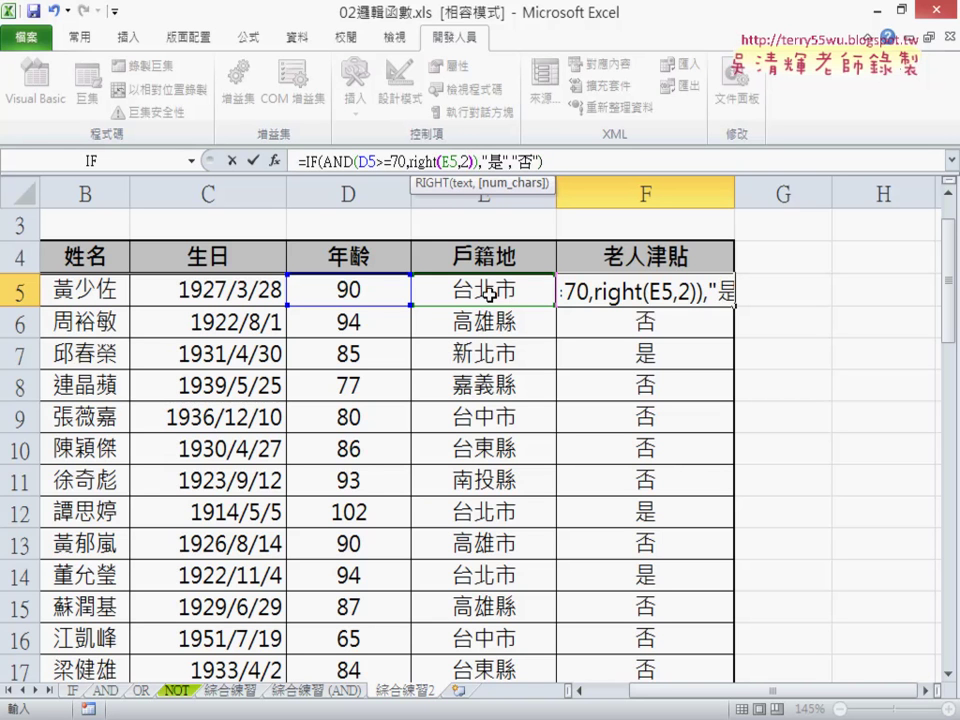
text(=)
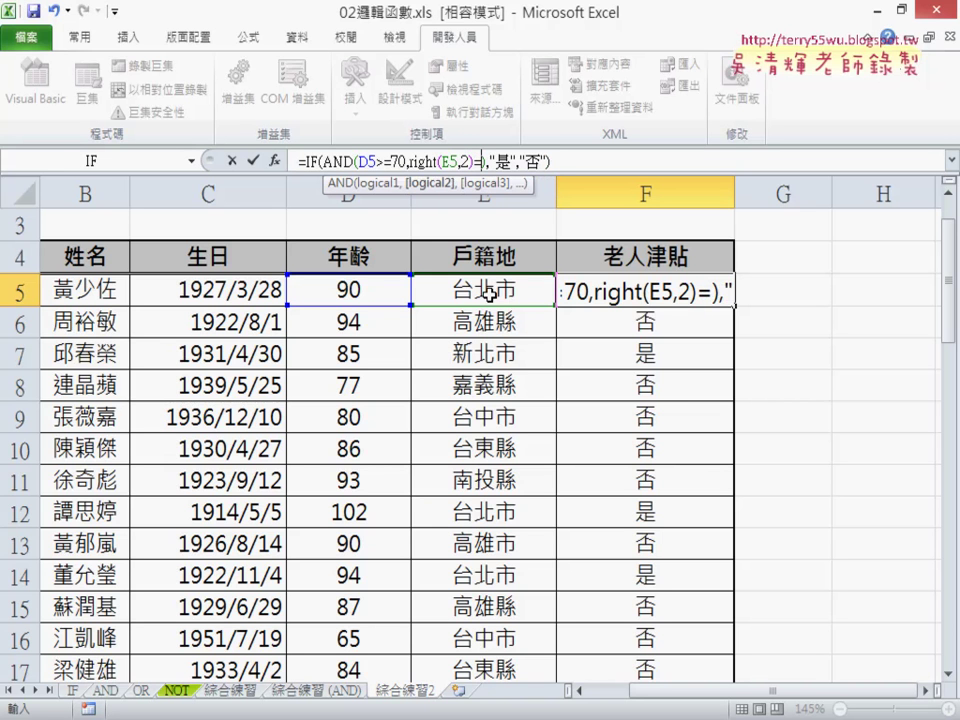
text("")
click(489, 292)
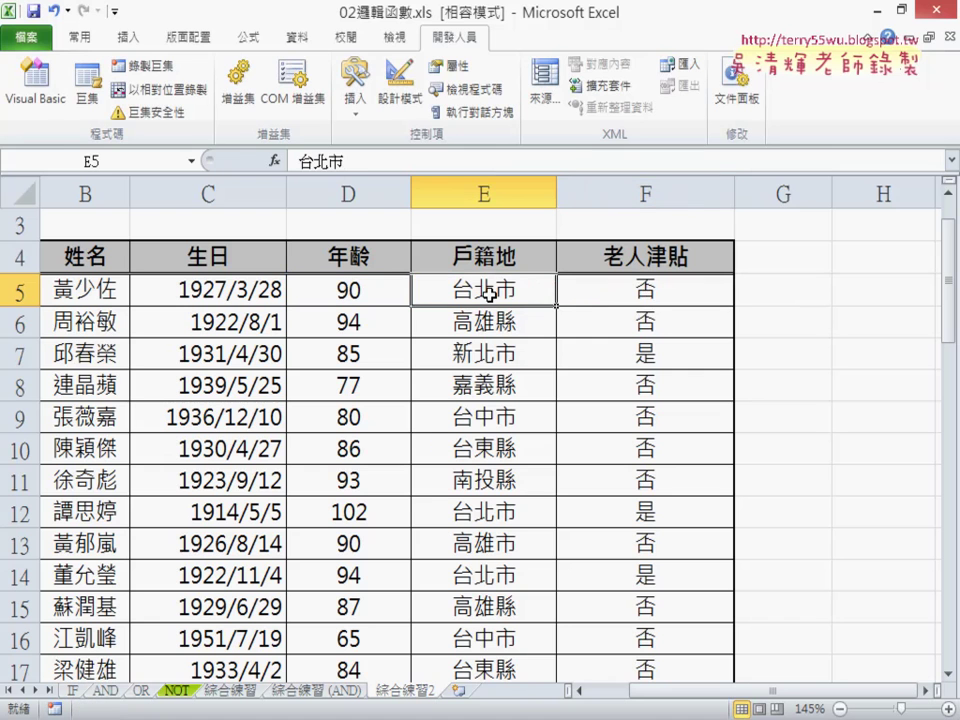
- Type 北市 between the empty quotes of F5's RIGHT(E5,2) comparison
click(618, 298)
click(567, 163)
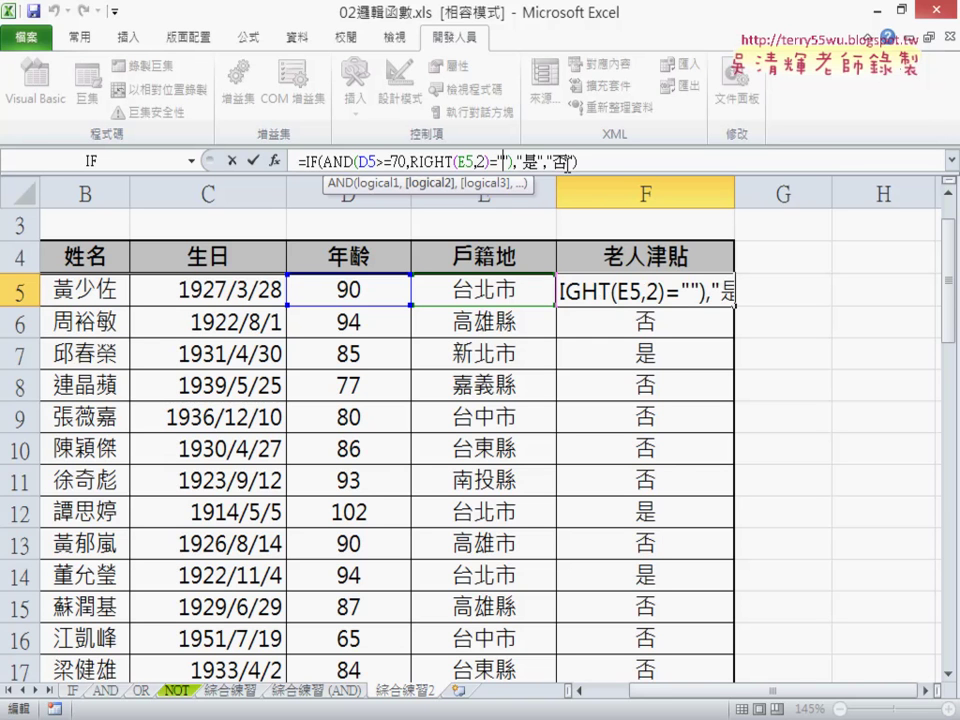
text(ㄅㄟ)
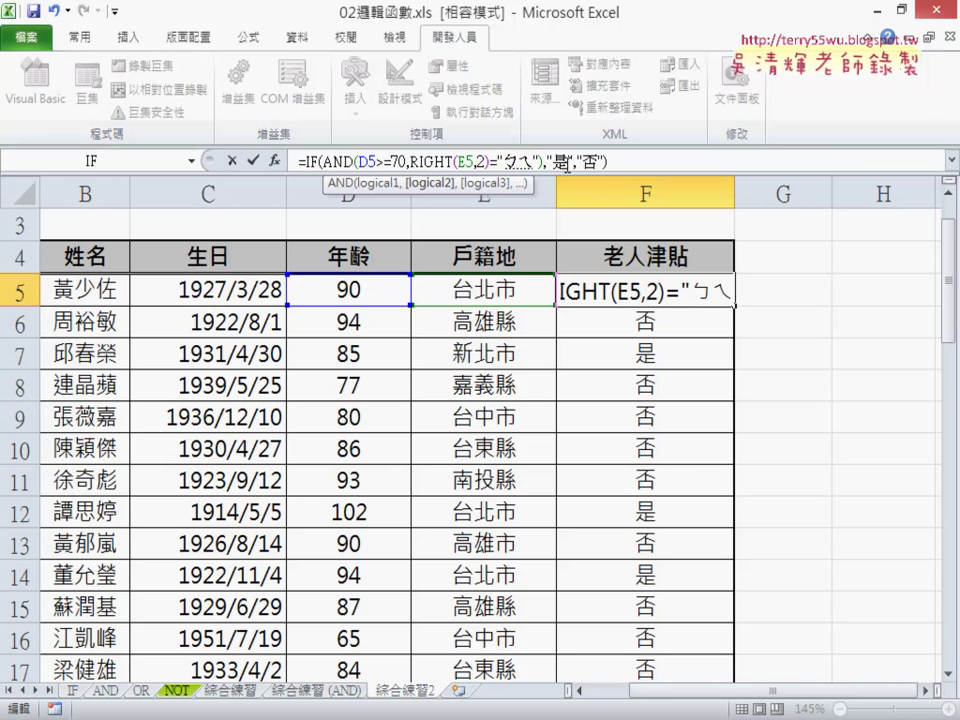
text(ˇㄕˋ)
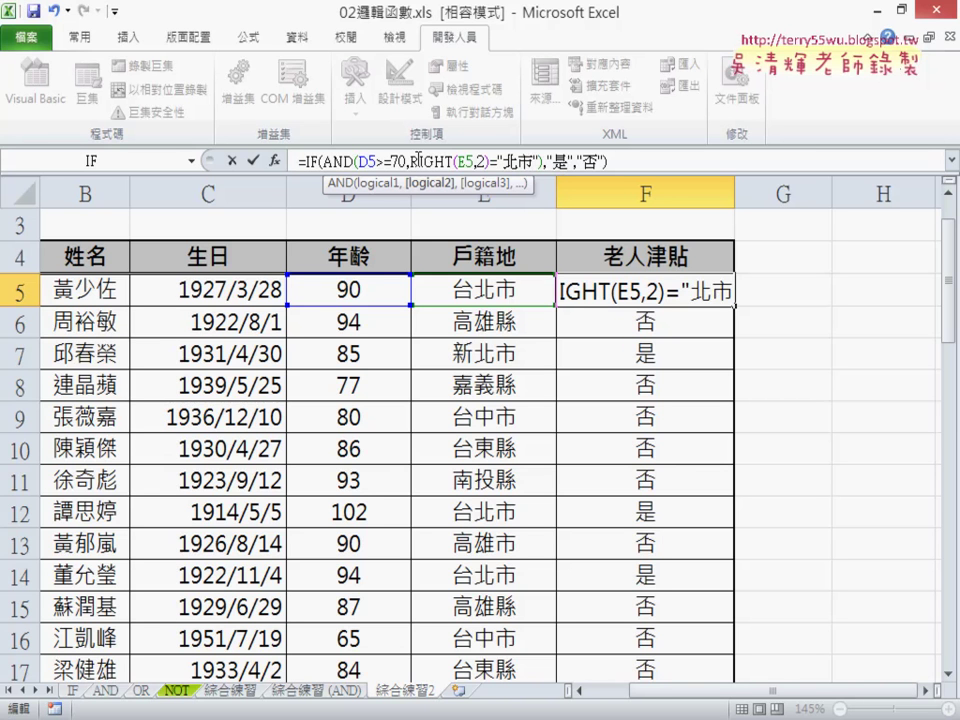
- Highlight RIGHT, RIGHT(E5,2), 北市 and the full RIGHT(E5,2)="北市" condition to explain them
drag(410, 162, 453, 162)
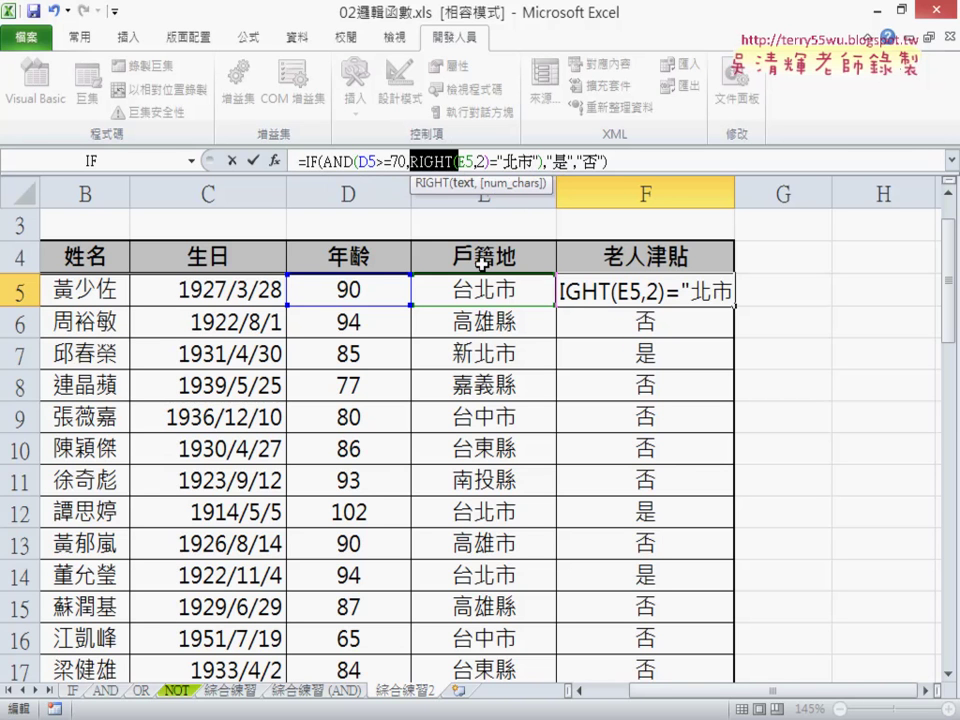
drag(488, 162, 414, 162)
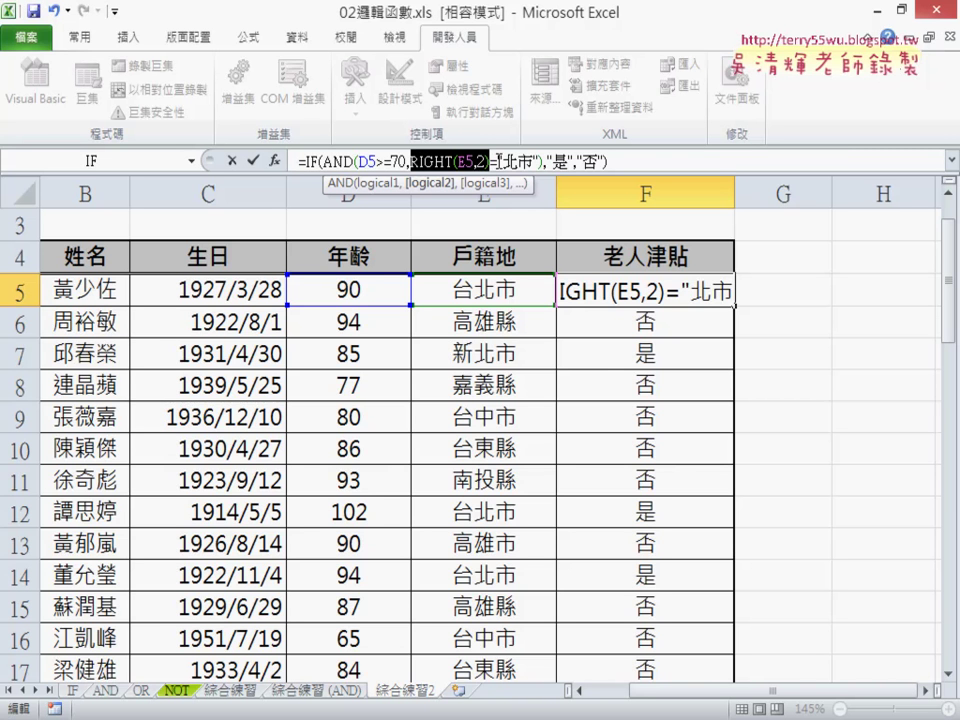
drag(501, 162, 530, 162)
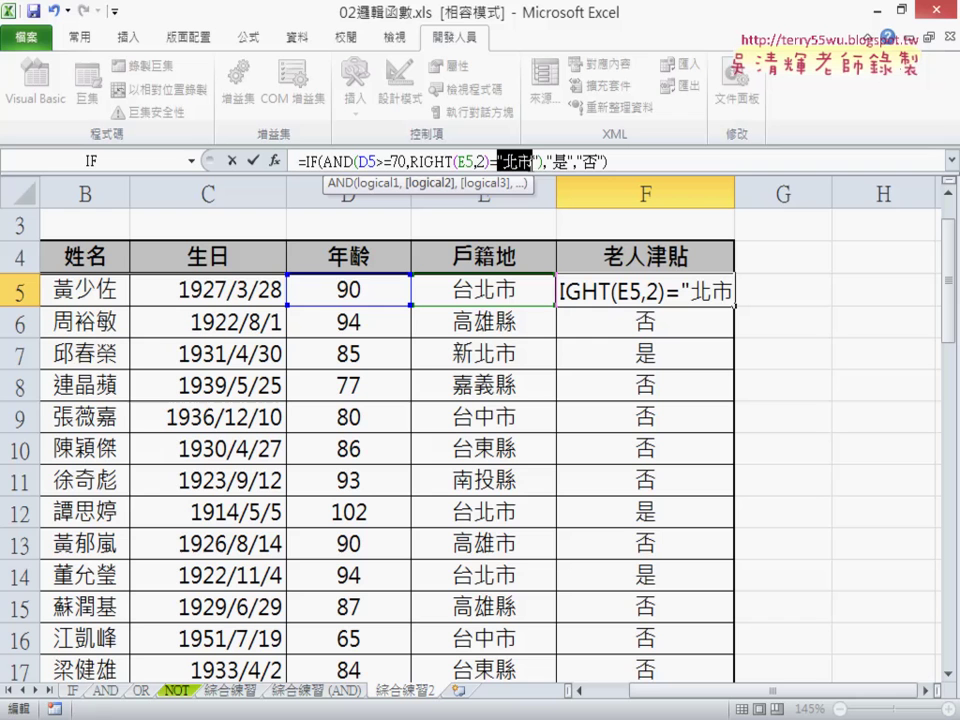
click(371, 163)
drag(371, 163, 570, 158)
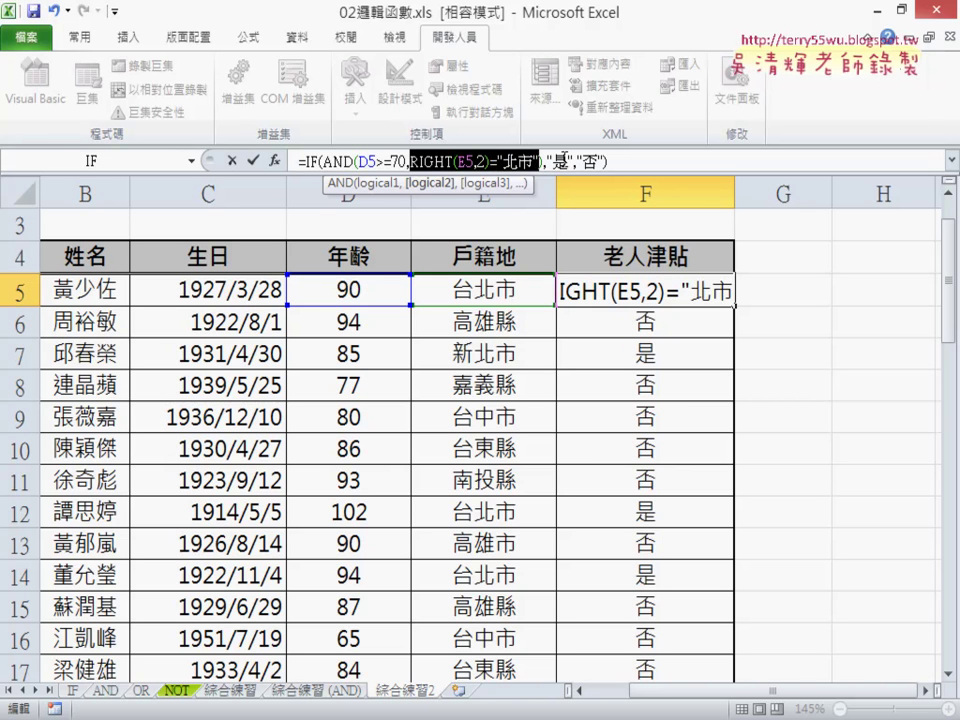